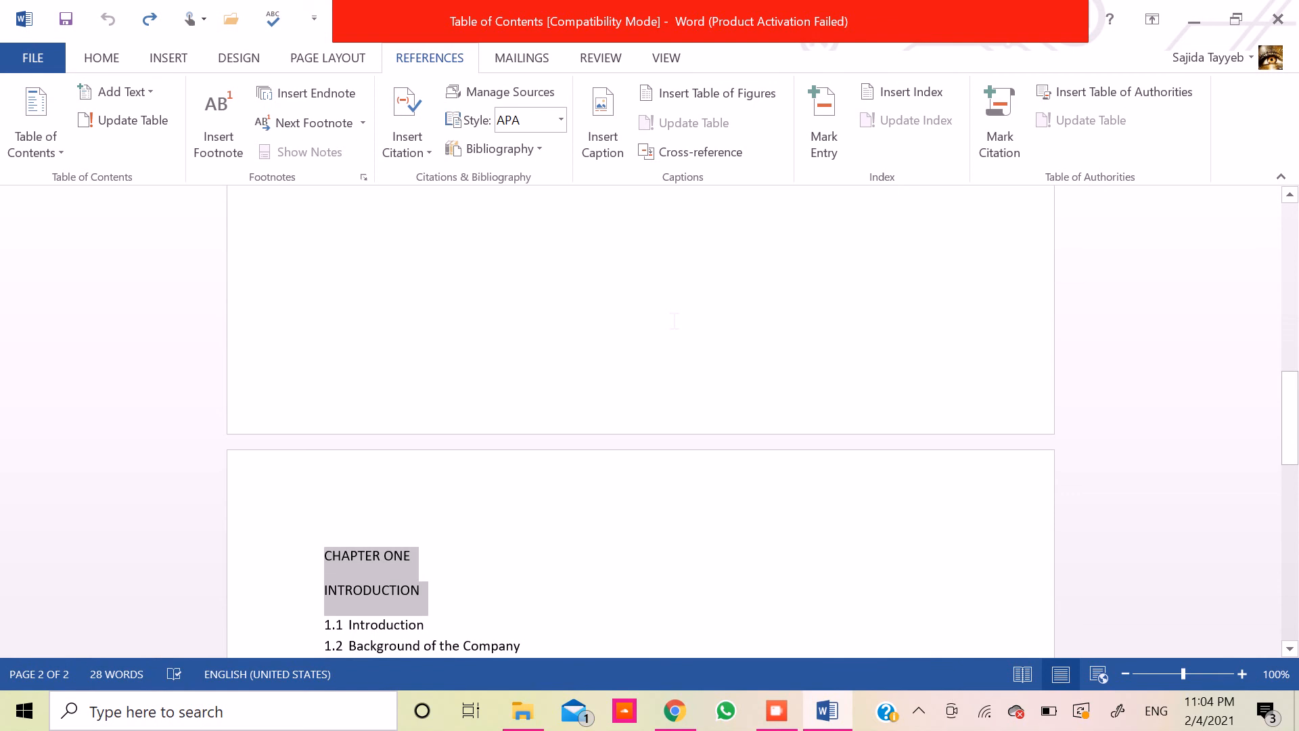
{"action": "key", "text": "Down"}
{"action": "key", "text": "Down"}
{"action": "key", "text": "Down"}
{"action": "key", "text": "Down"}
{"action": "key", "text": "Down"}
{"action": "key", "text": "Down"}
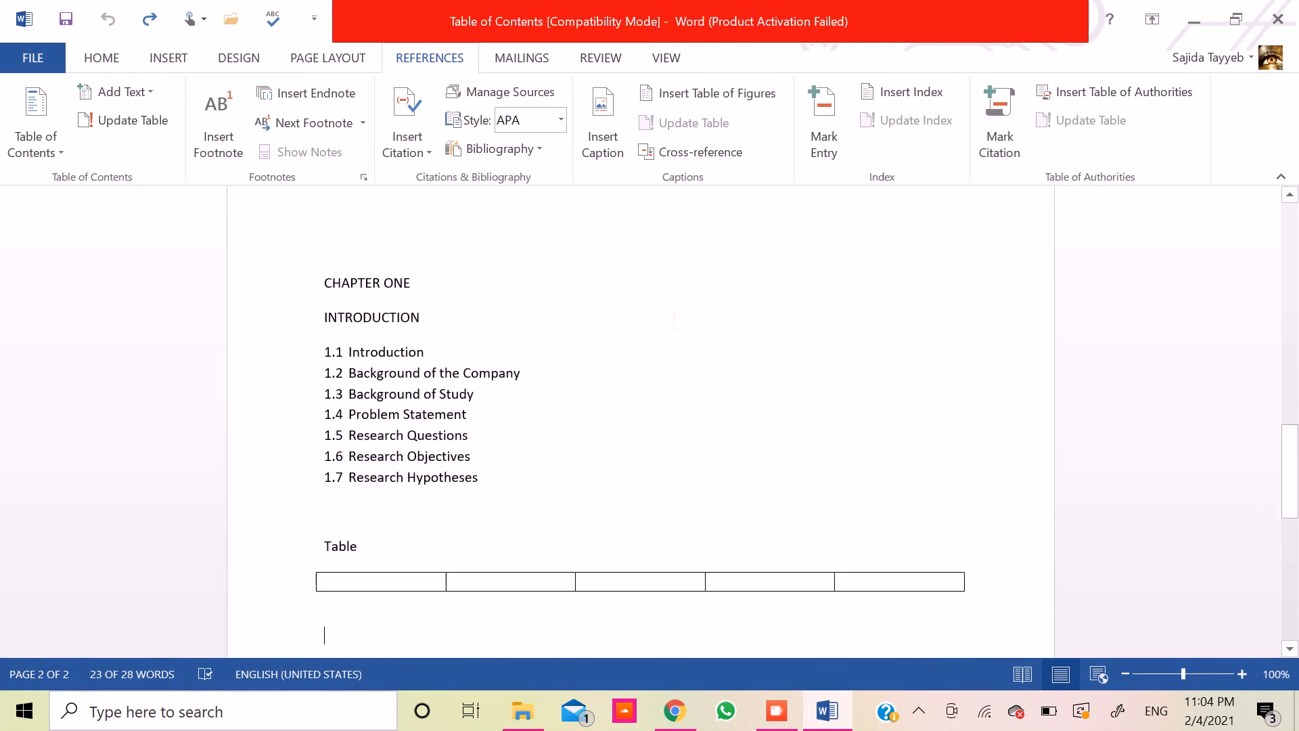
{"action": "mouse_move", "coordinate": [1285, 474]}
{"action": "left_mouse_down"}
{"action": "mouse_move", "coordinate": [1286, 525]}
{"action": "mouse_move", "coordinate": [1289, 473]}
{"action": "left_mouse_up"}
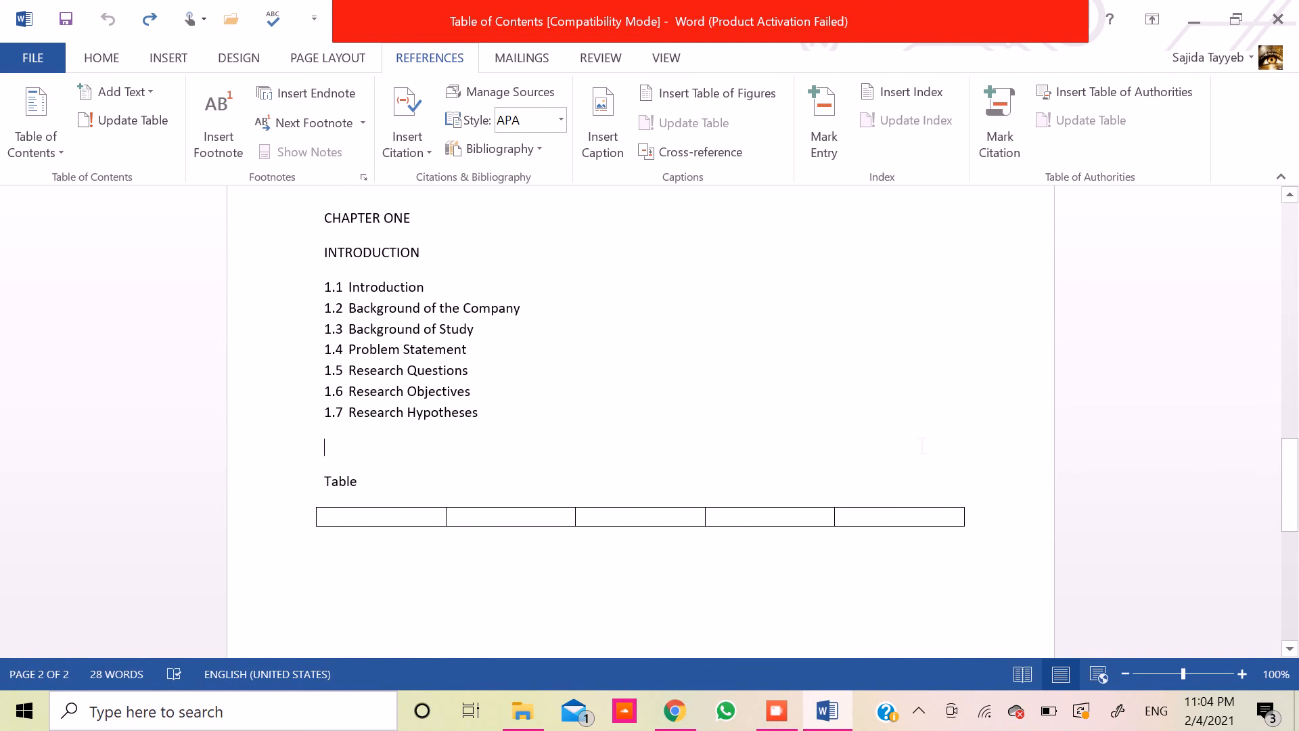
- Apply the Heading 1 style to the CHAPTER ONE and INTRODUCTION lines
{"action": "key", "text": "Up"}
{"action": "key", "text": "Up"}
{"action": "key", "text": "Up"}
{"action": "key", "text": "Up"}
{"action": "key", "text": "Down"}
{"action": "key", "text": "Down"}
{"action": "key", "text": "Down"}
{"action": "key", "text": "shift+Down"}
{"action": "key", "text": "shift+Down"}
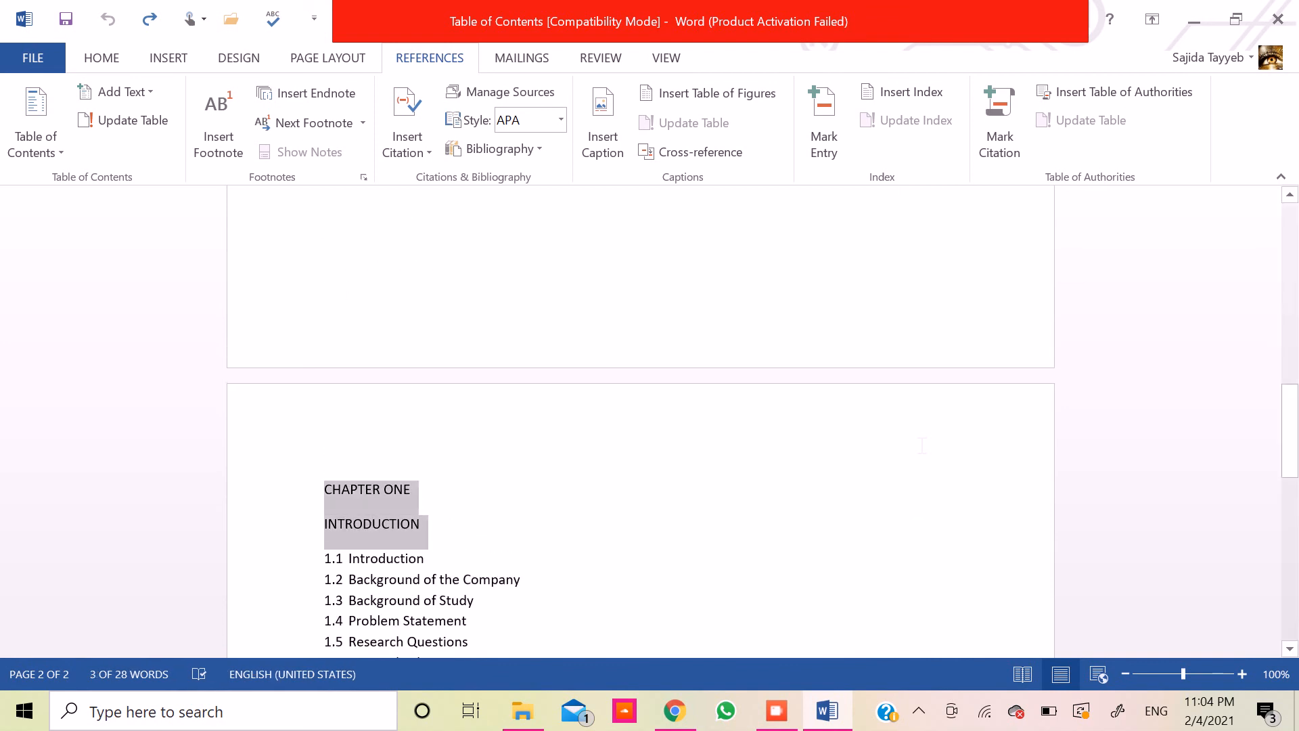
{"action": "left_click", "coordinate": [100, 54]}
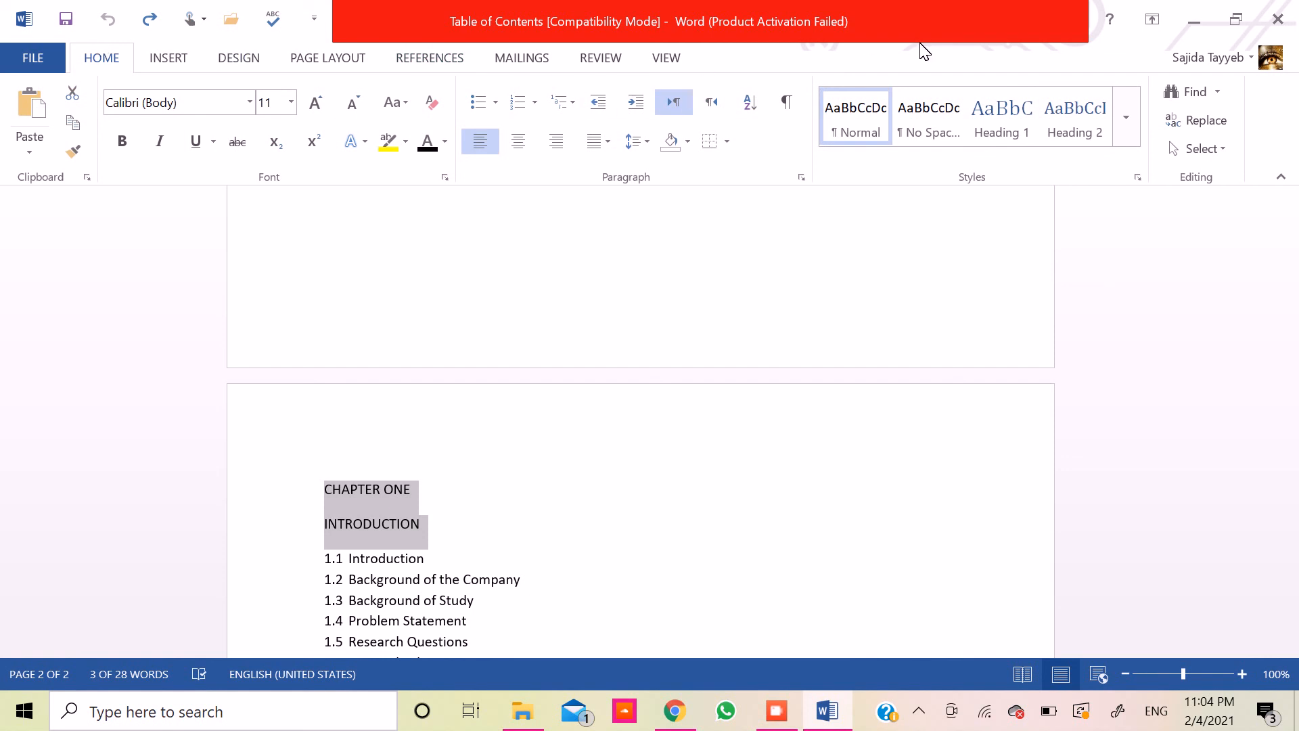
{"action": "left_click", "coordinate": [982, 130]}
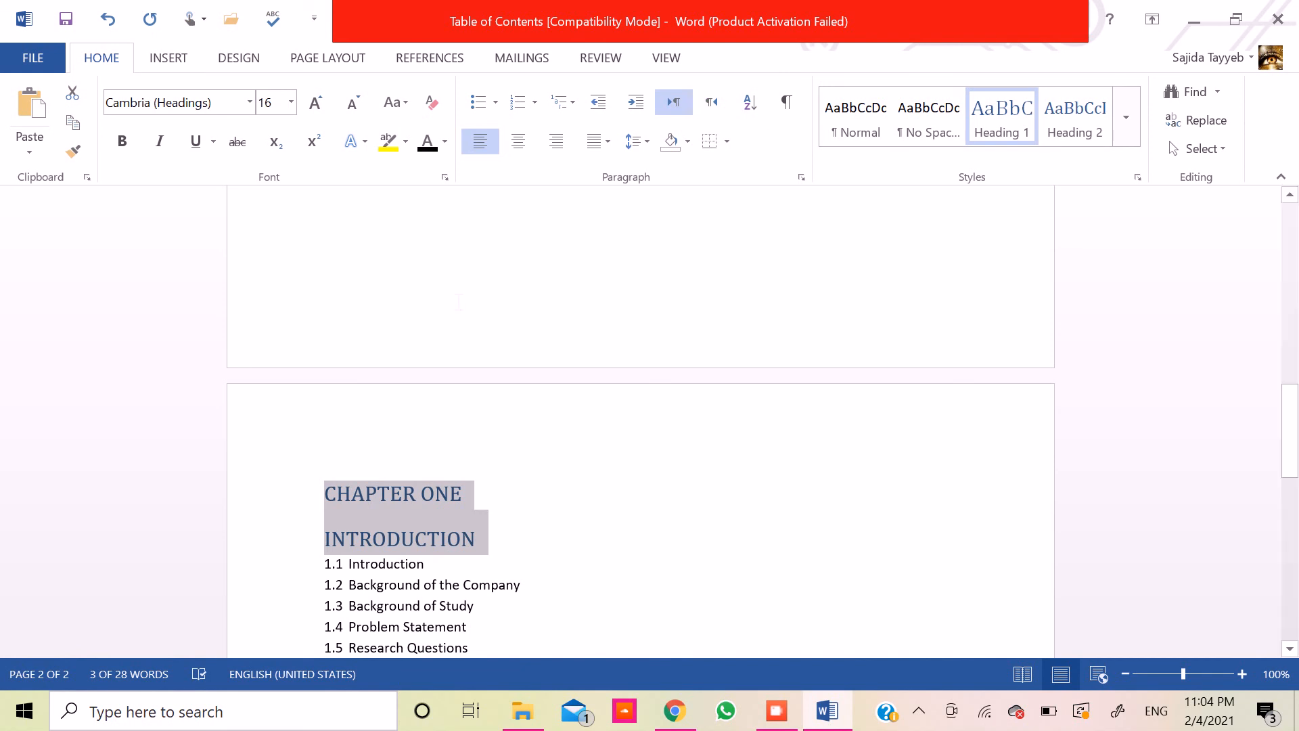
- Format the CHAPTER ONE and INTRODUCTION headings as black, bold, centred Times New Roman at 14 pt
{"action": "left_click", "coordinate": [427, 142]}
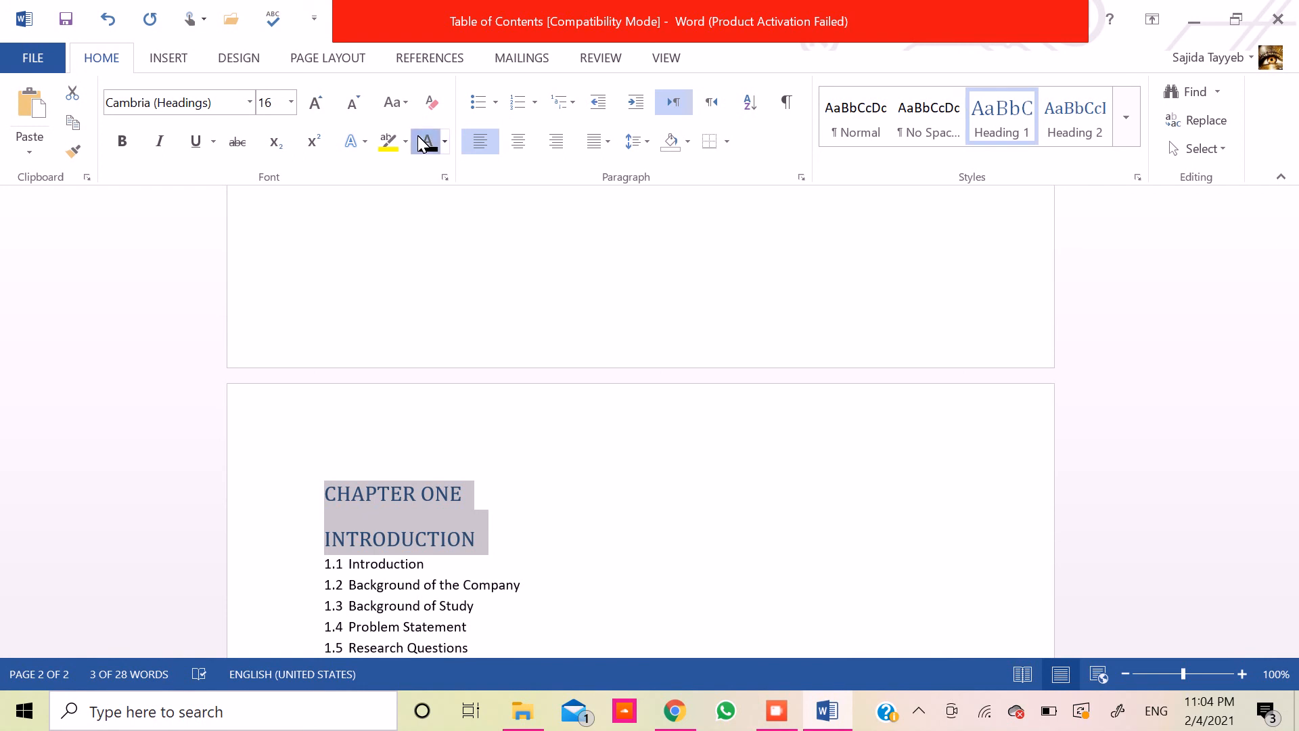
{"action": "left_click", "coordinate": [348, 103]}
{"action": "left_click", "coordinate": [182, 107]}
{"action": "type", "text": "Times New Roman"}
{"action": "key", "text": "Return"}
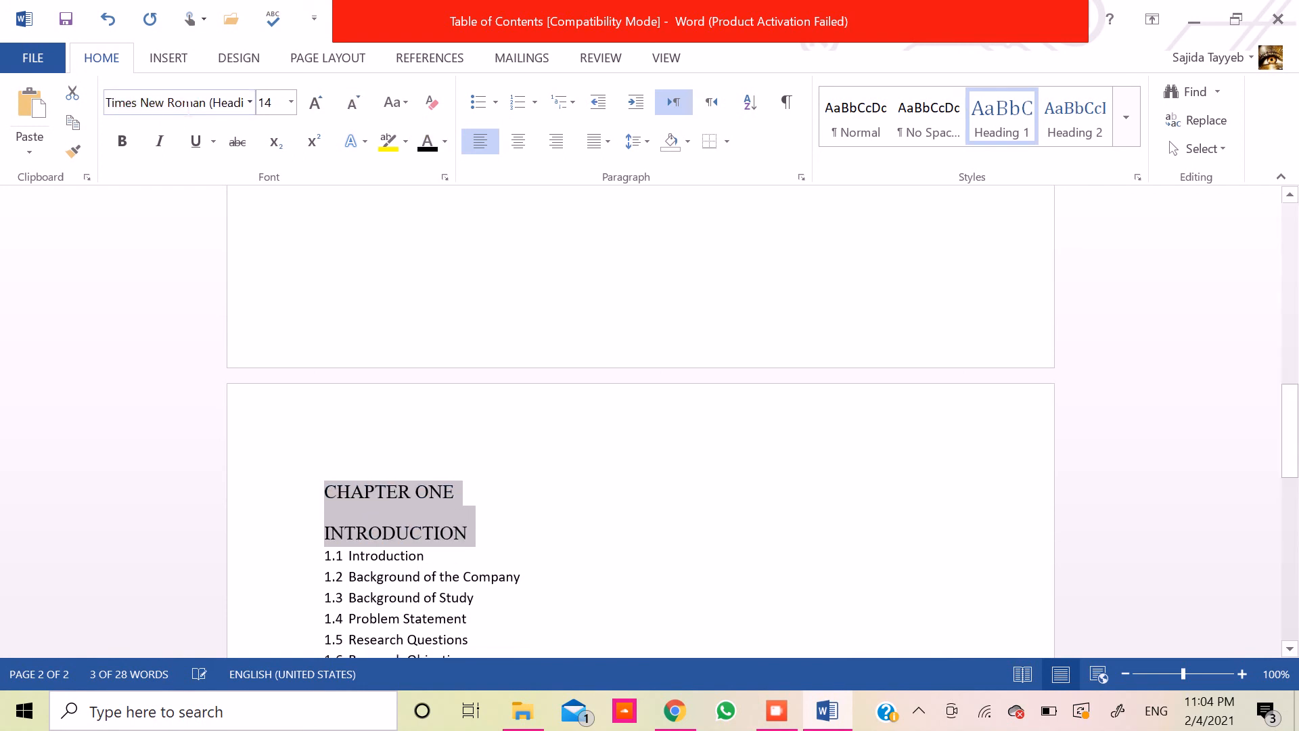
{"action": "left_click", "coordinate": [123, 138]}
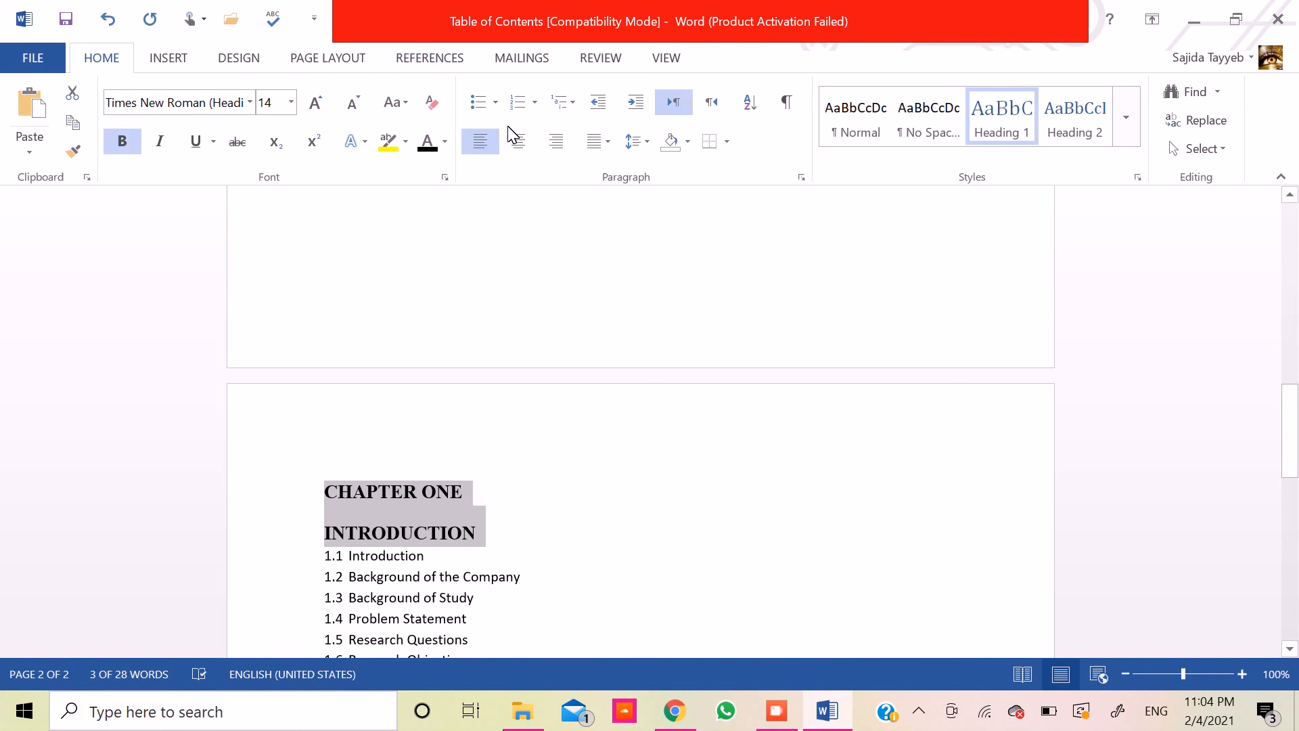
{"action": "left_click", "coordinate": [515, 143]}
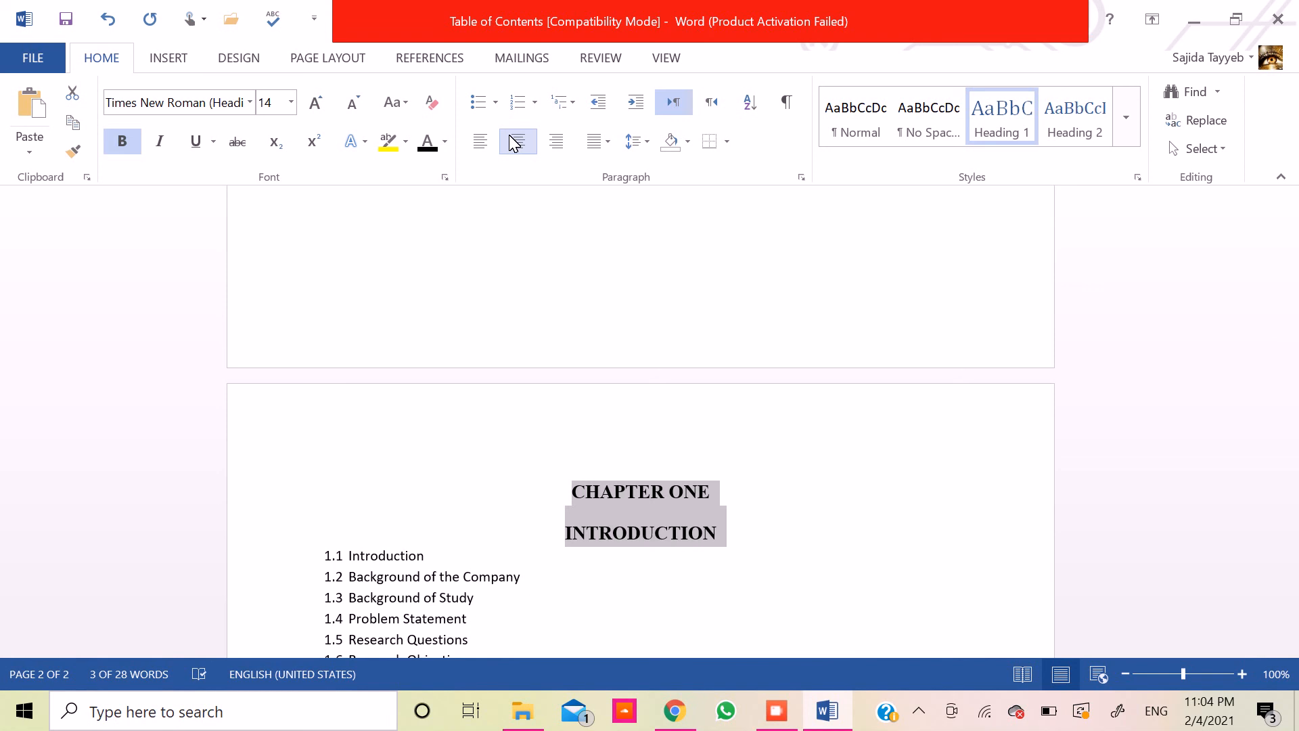
- Apply the Heading 2 style to the Introduction item at the start of the numbered list
{"action": "key", "text": "Right"}
{"action": "key", "text": "shift+Down"}
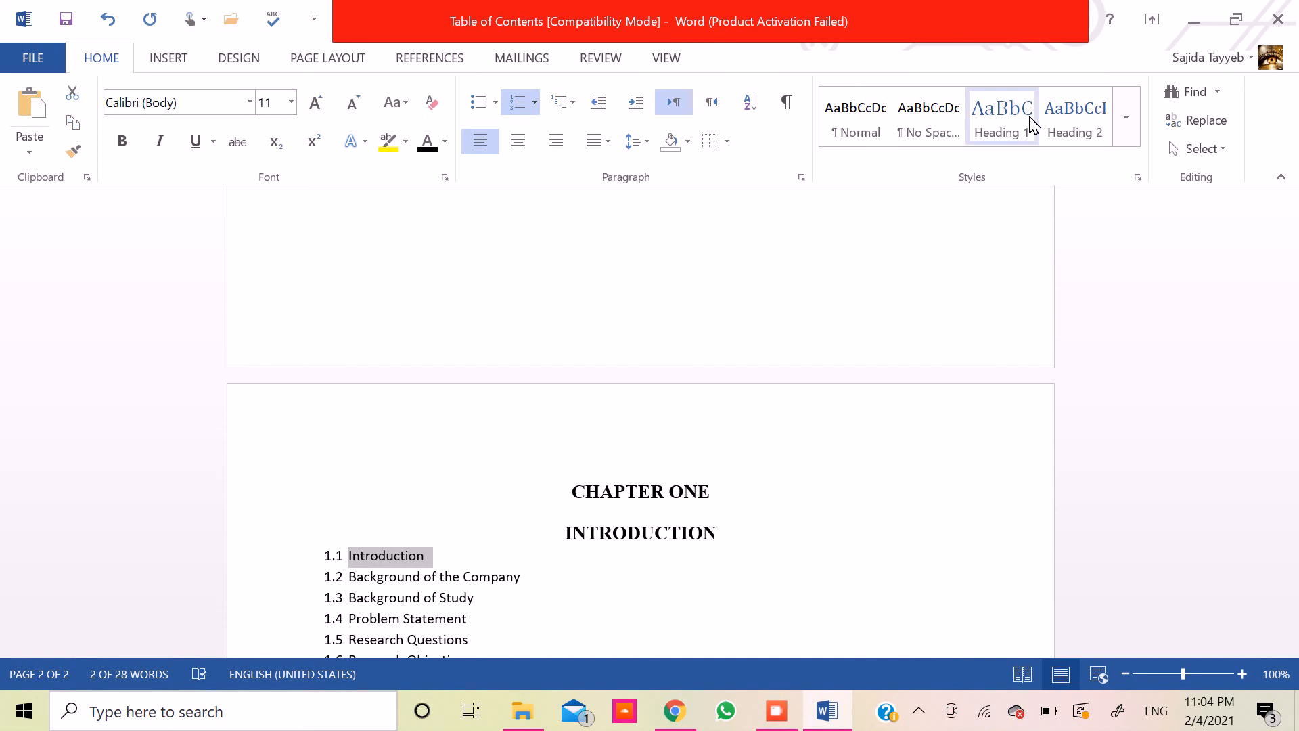
{"action": "left_click", "coordinate": [1071, 126]}
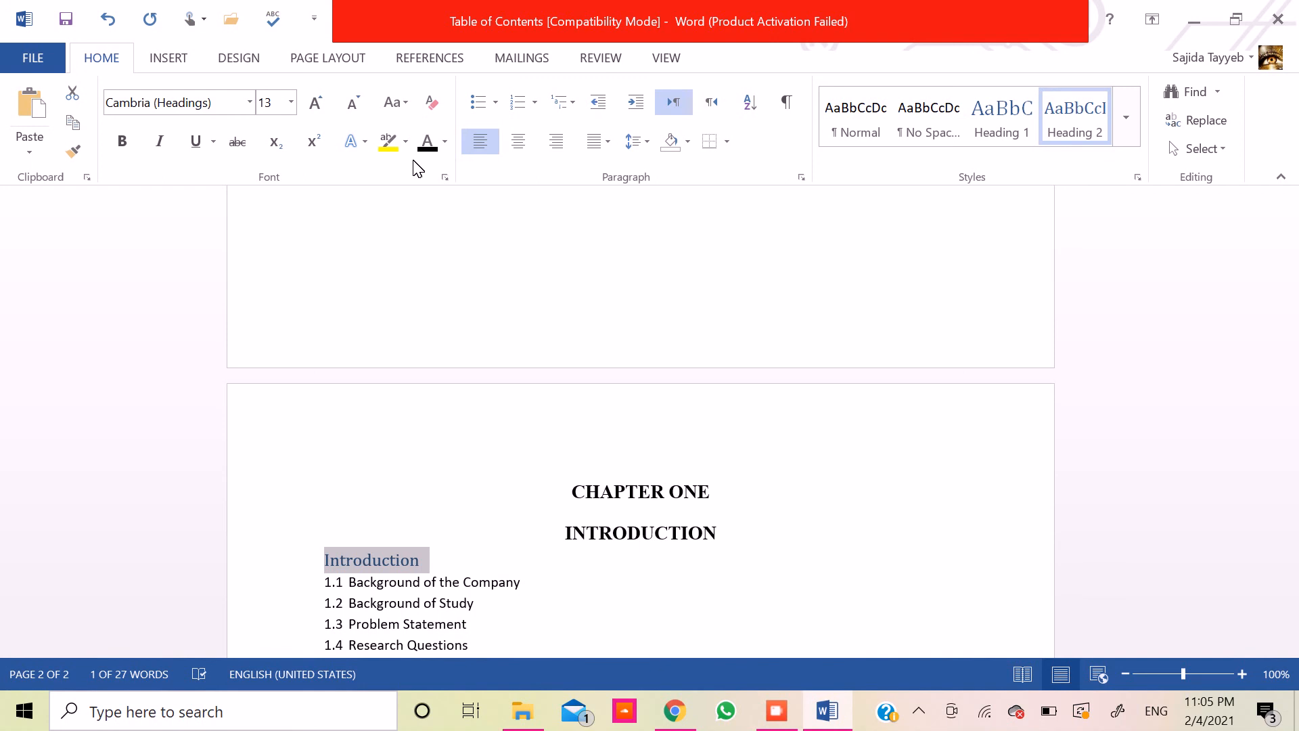
- Format the Introduction subheading as black, bold Times New Roman at 12 pt
{"action": "left_click", "coordinate": [425, 141]}
{"action": "left_click", "coordinate": [352, 104]}
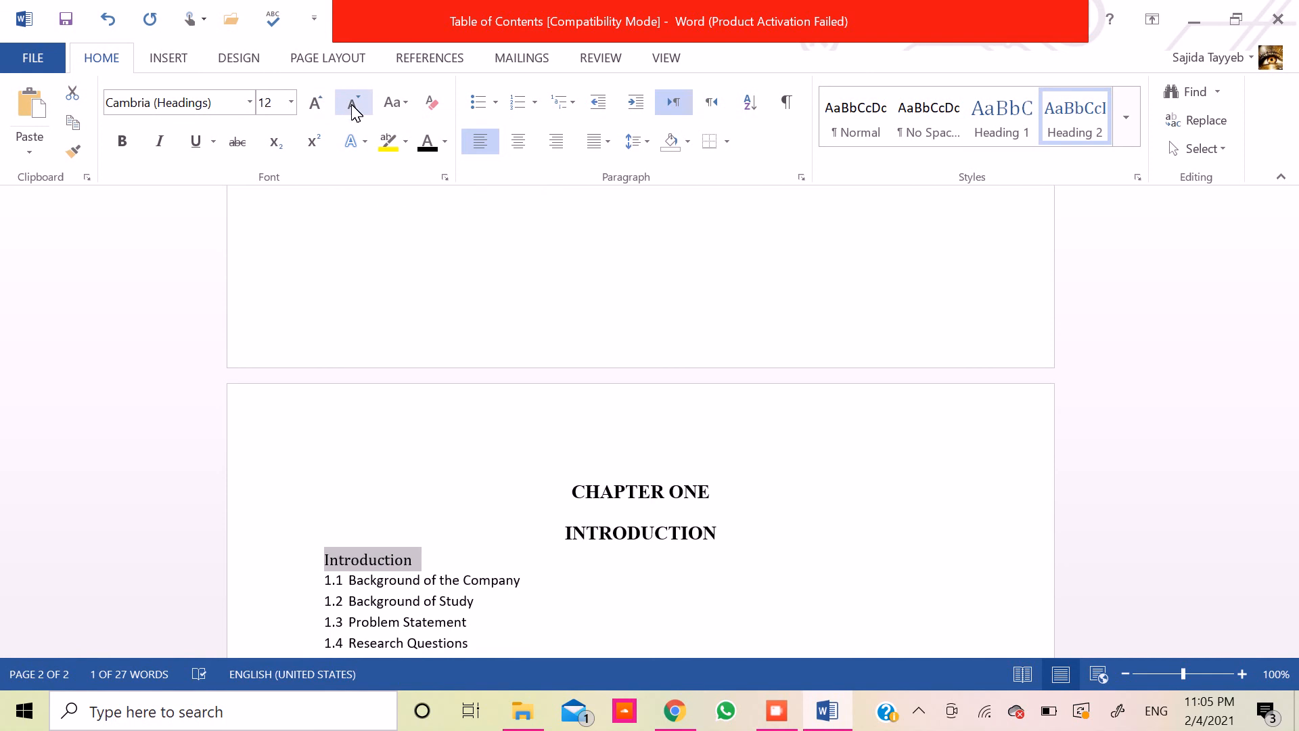
{"action": "left_click", "coordinate": [230, 102]}
{"action": "type", "text": "T"}
{"action": "key", "text": "Return"}
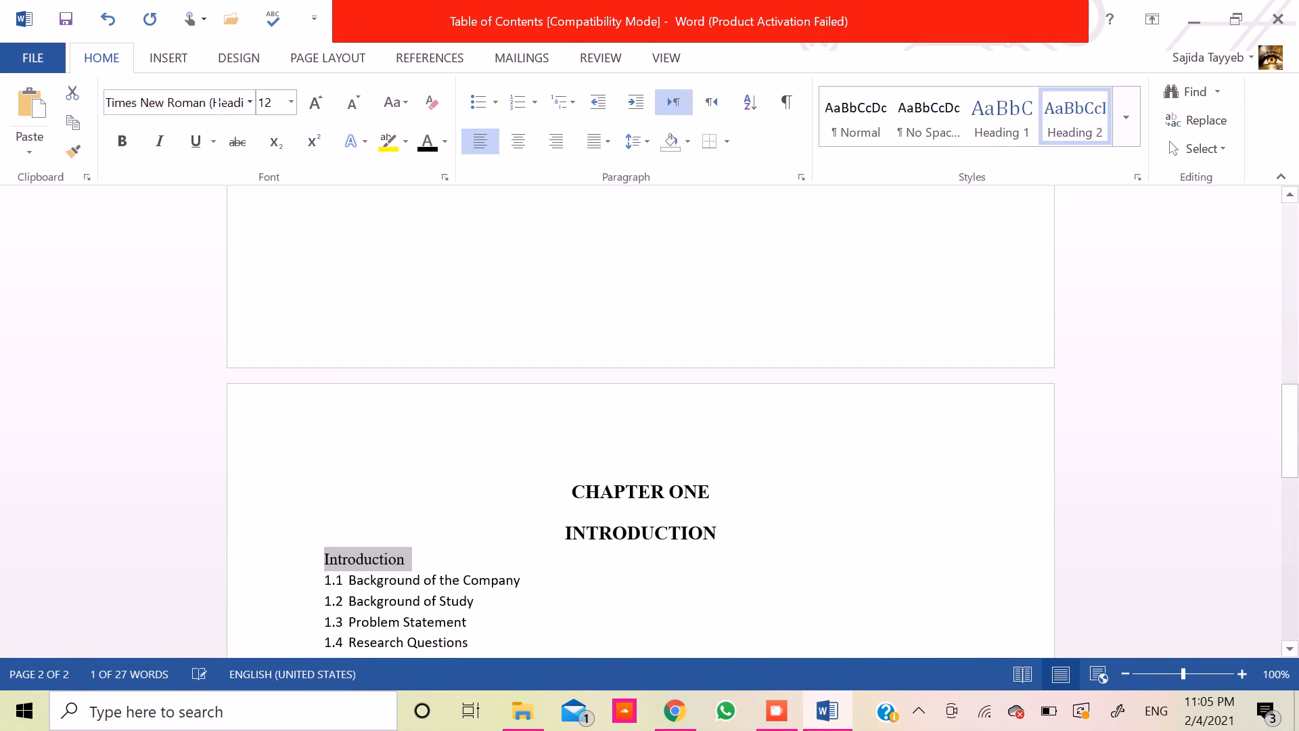
{"action": "left_click", "coordinate": [124, 139]}
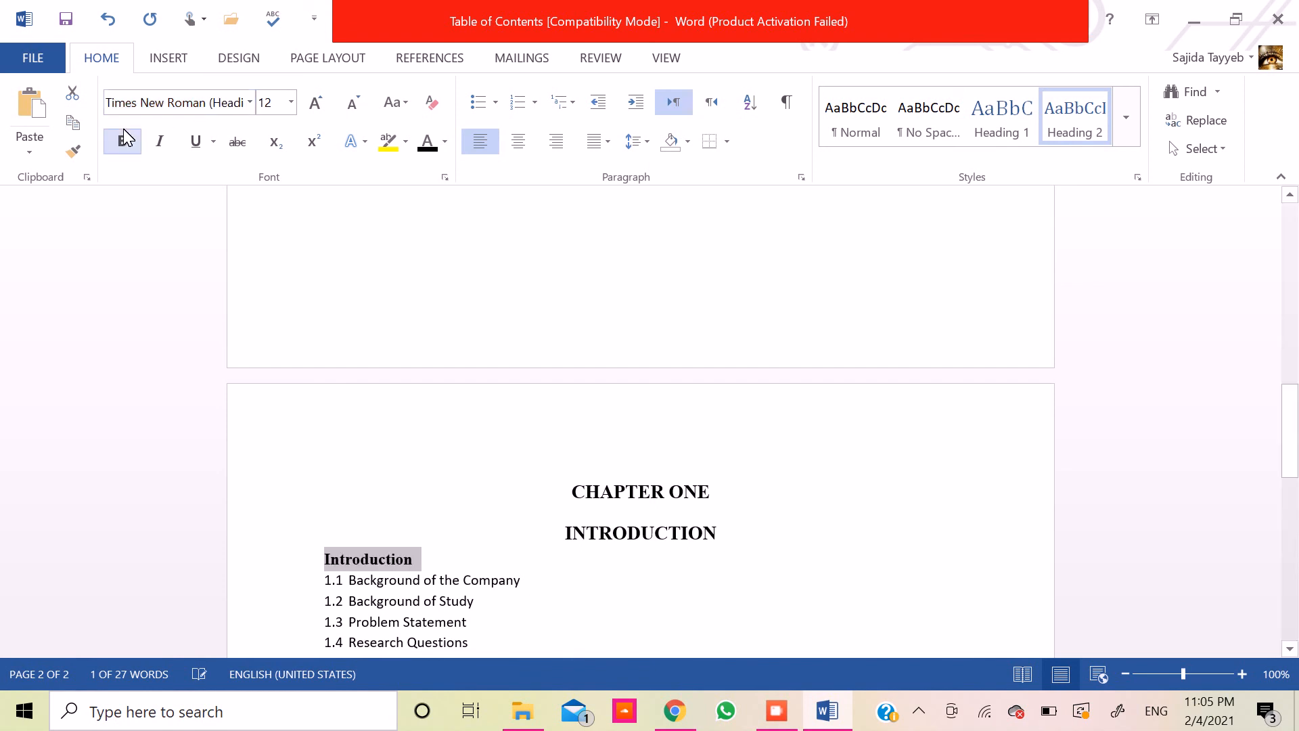
- Add the number 1.1 in front of the Introduction subheading
{"action": "key", "text": "Down"}
{"action": "key", "text": "Down"}
{"action": "key", "text": "Down"}
{"action": "key", "text": "Up"}
{"action": "key", "text": "Up"}
{"action": "key", "text": "Up"}
{"action": "key", "text": "Down"}
{"action": "key", "text": "Down"}
{"action": "key", "text": "Down"}
{"action": "key", "text": "Down"}
{"action": "key", "text": "Down"}
{"action": "key", "text": "Down"}
{"action": "key", "text": "Down"}
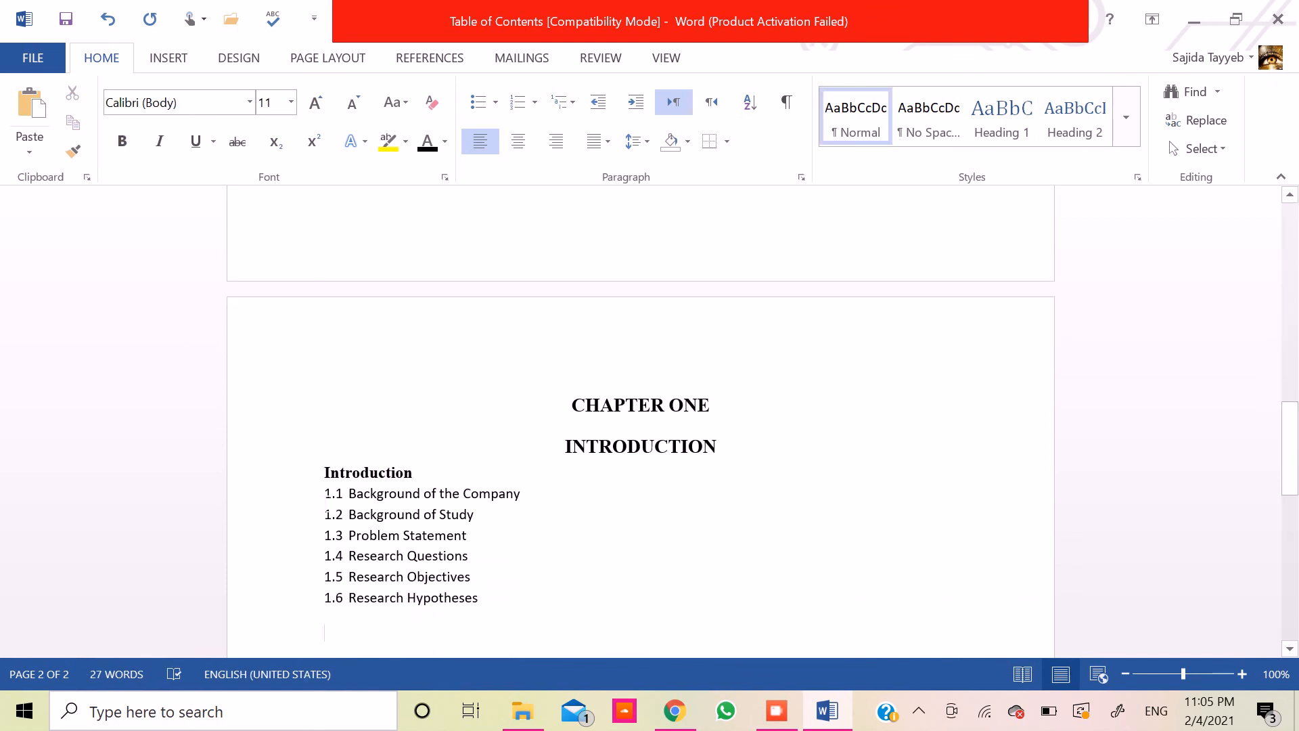
{"action": "key", "text": "Up"}
{"action": "key", "text": "Up"}
{"action": "key", "text": "Up"}
{"action": "key", "text": "Up"}
{"action": "key", "text": "Up"}
{"action": "key", "text": "Up"}
{"action": "key", "text": "Up"}
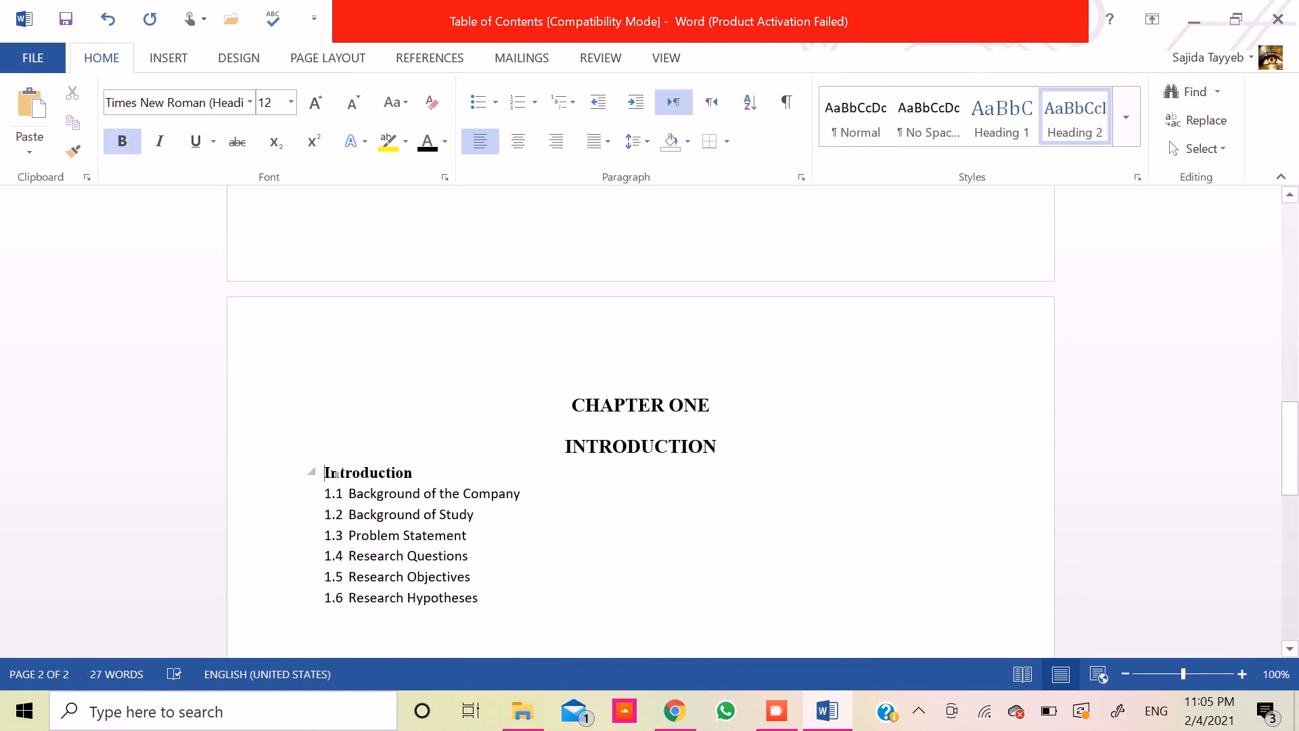
{"action": "type", "text": "1.1"}
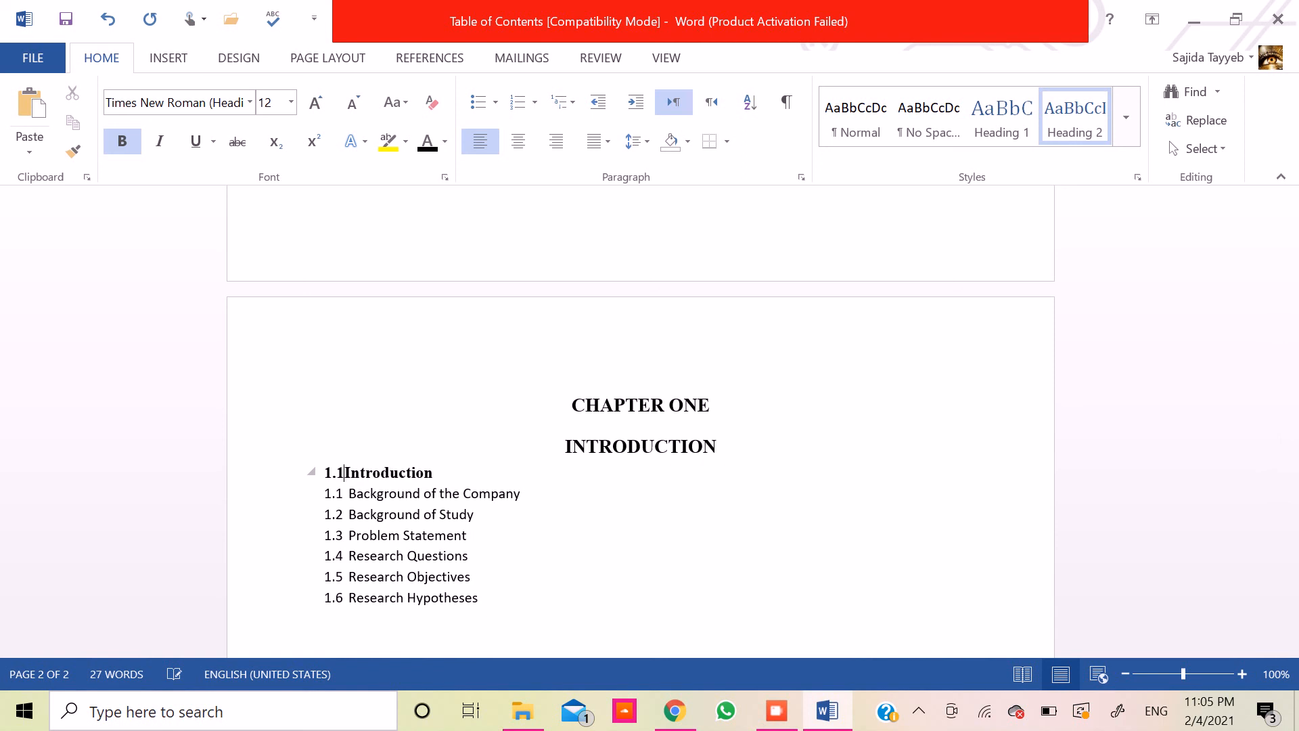
- Change the number in front of the Introduction subheading to 4.2
{"action": "left_click_drag", "start_coordinate": [337, 472], "coordinate": [323, 473]}
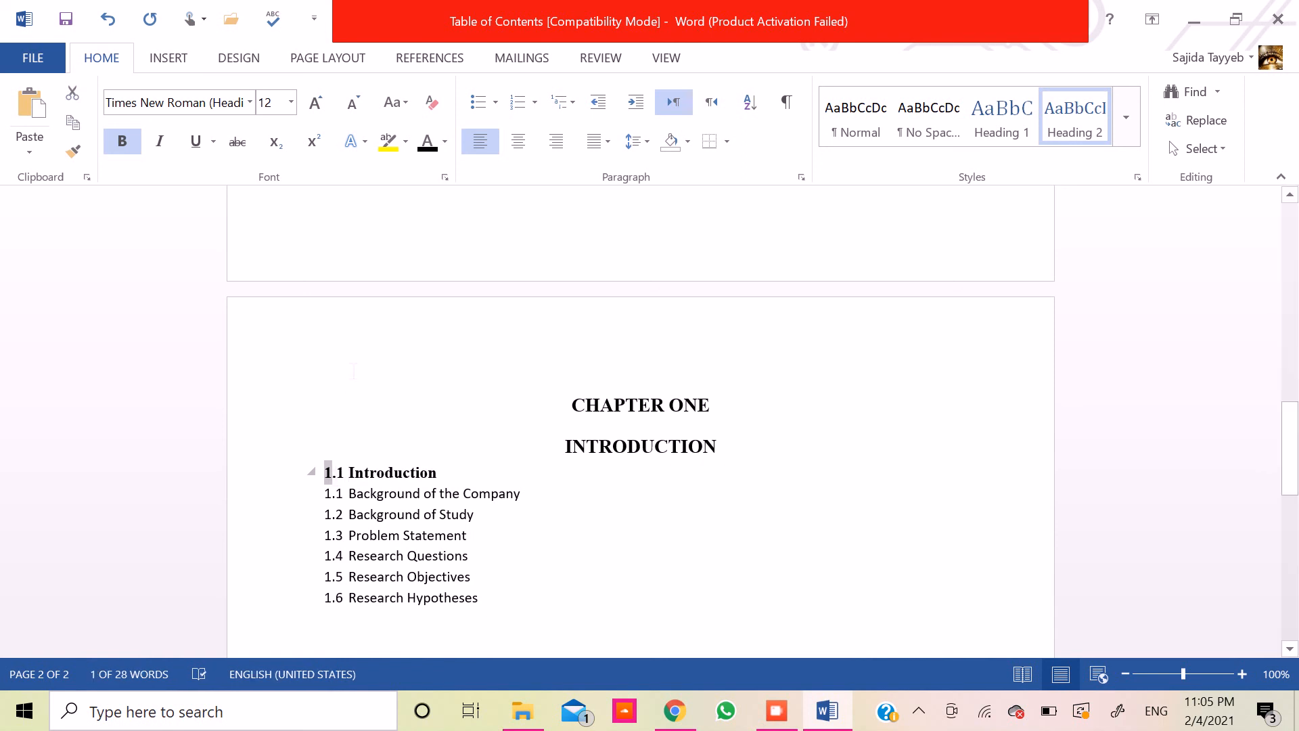
{"action": "key", "text": "Right"}
{"action": "key", "text": "Right"}
{"action": "key", "text": "shift+Right"}
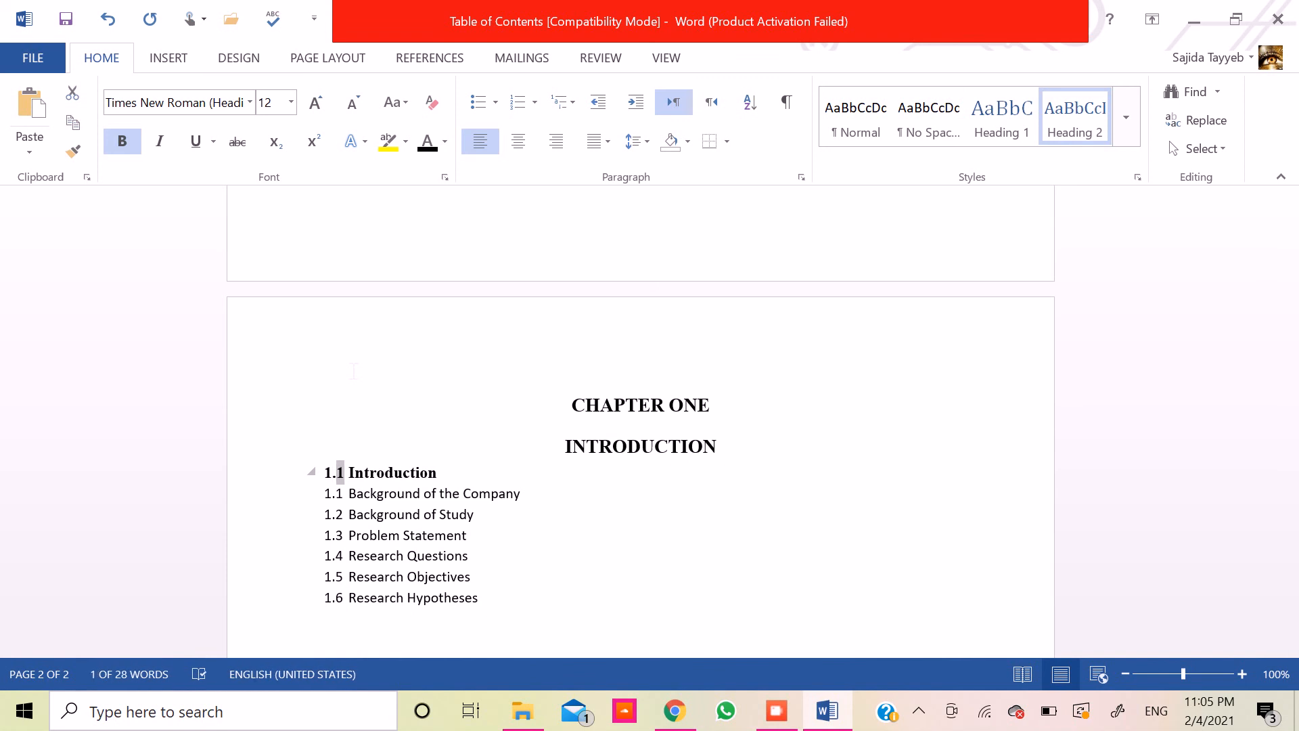
{"action": "key", "text": "Left"}
{"action": "key", "text": "Left"}
{"action": "key", "text": "Left"}
{"action": "key", "text": "shift+Right"}
{"action": "type", "text": "4"}
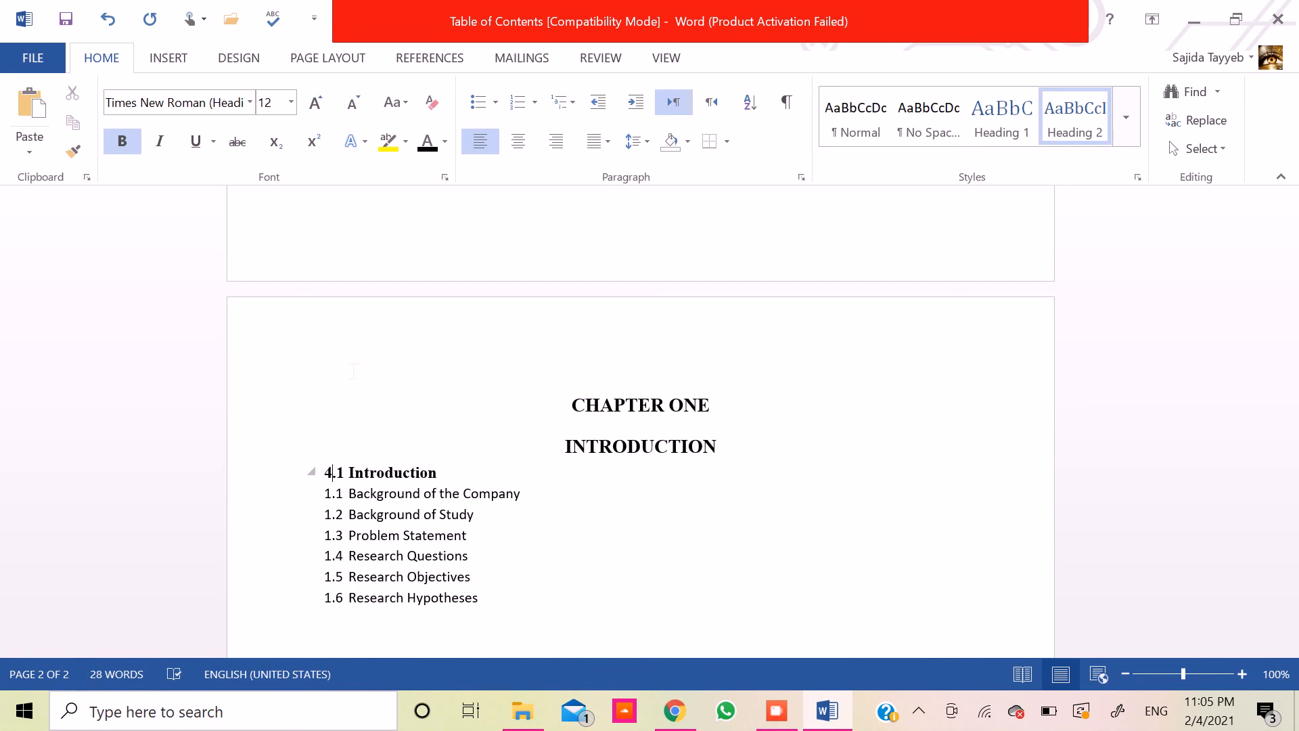
{"action": "key", "text": "shift+Left"}
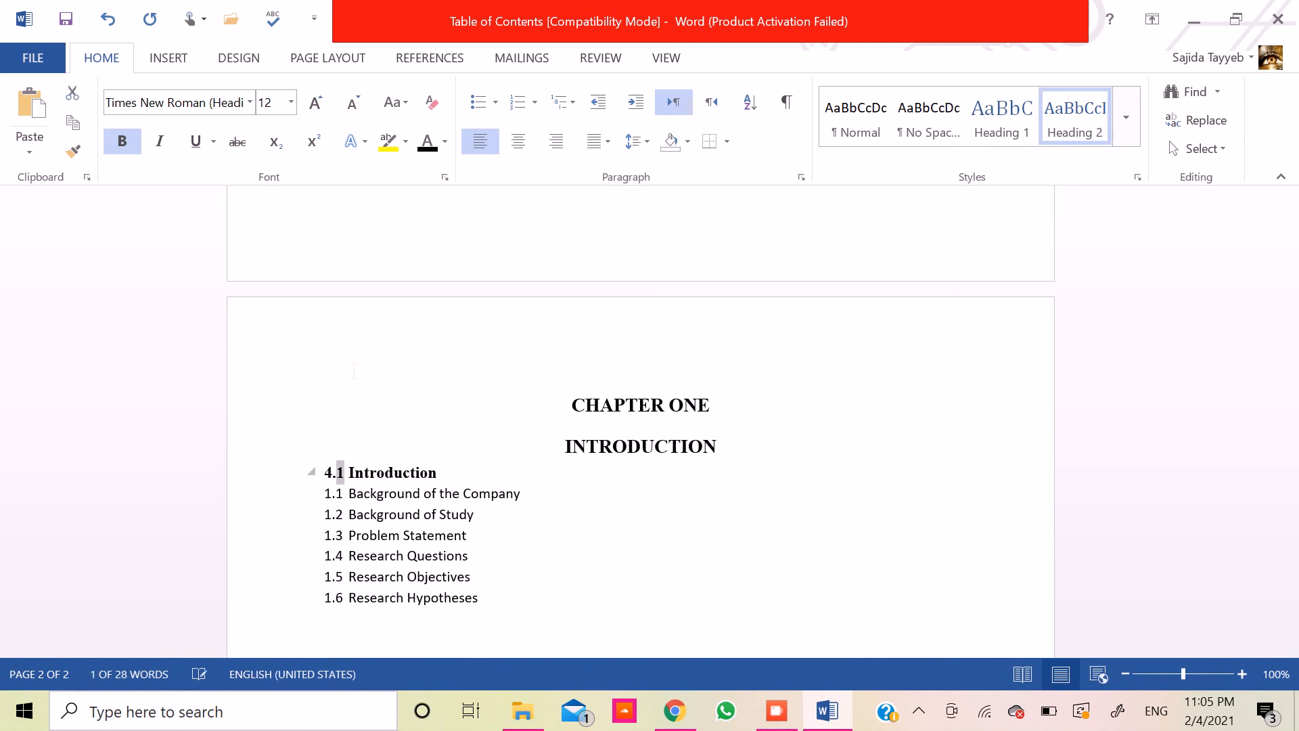
{"action": "type", "text": "2"}
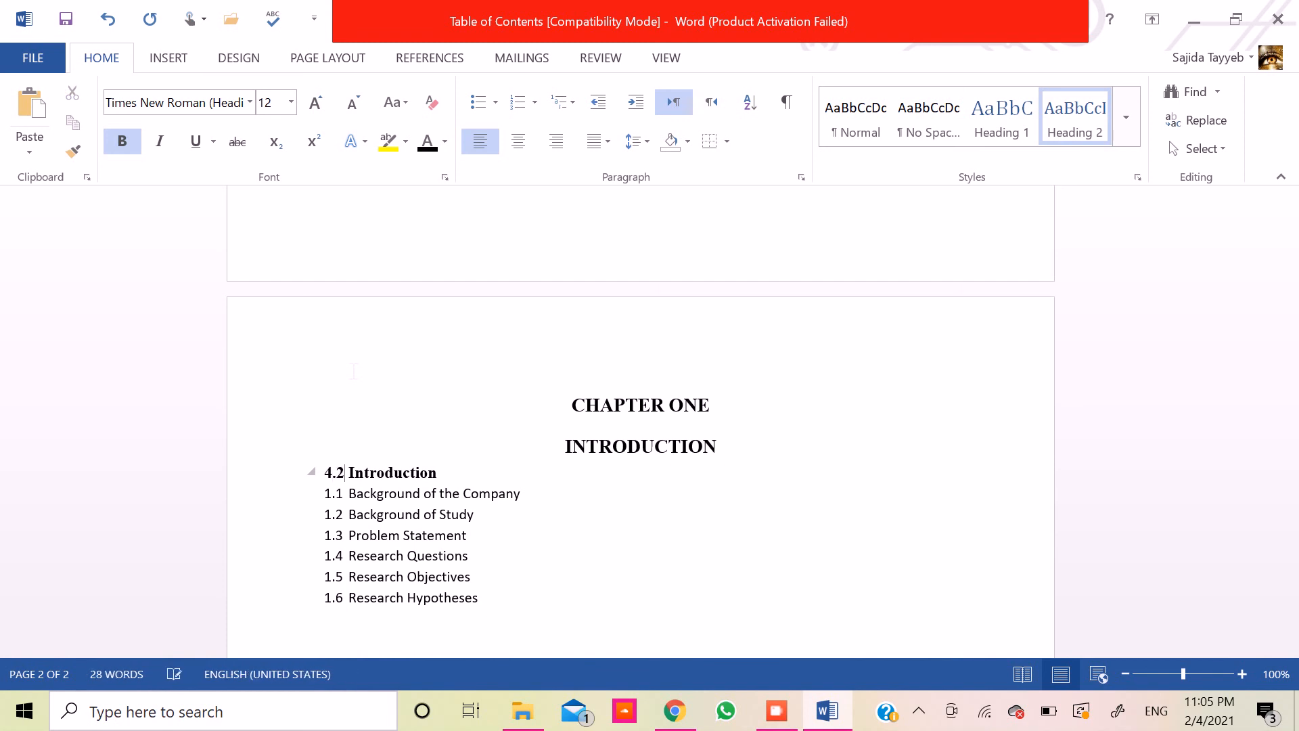
- Replace the Introduction subheading's number with 1.1 again
{"action": "key", "text": "shift+Left"}
{"action": "key", "text": "shift+Left"}
{"action": "key", "text": "shift+Left"}
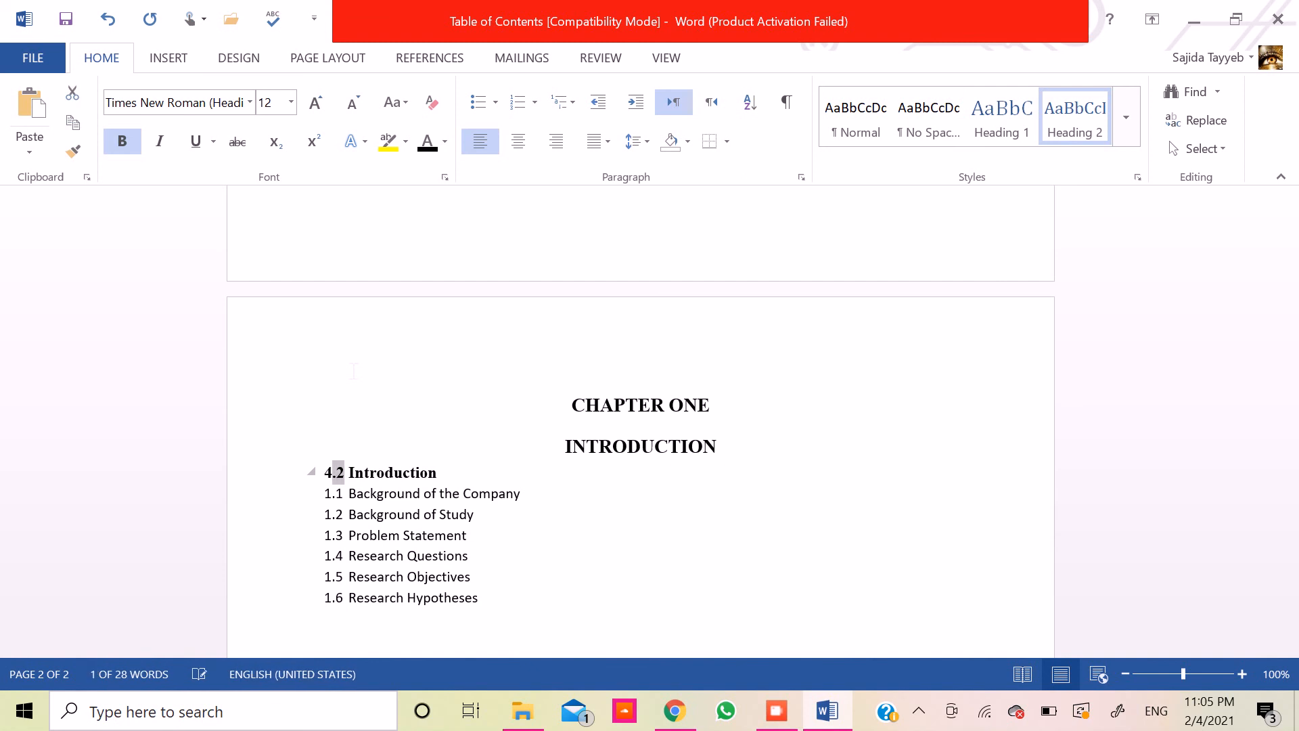
{"action": "type", "text": "1.1"}
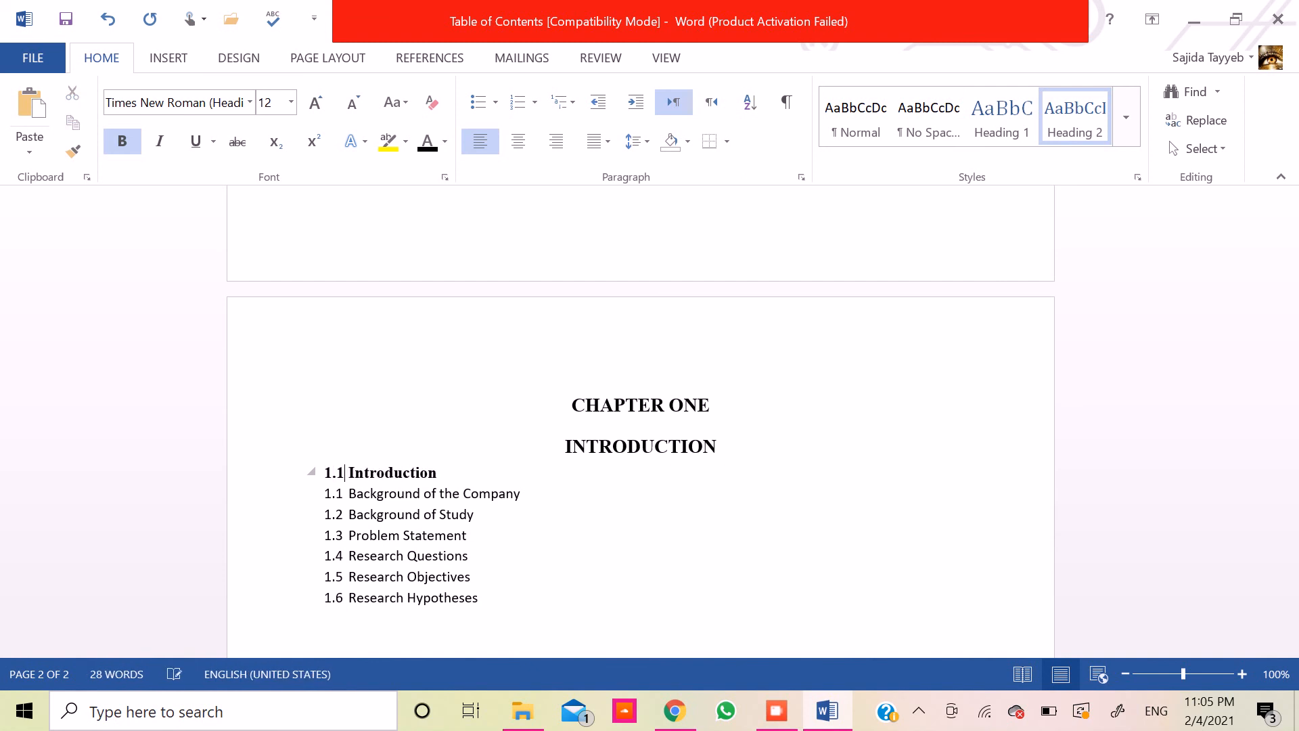
- Copy the formatting of the 1.1 Introduction subheading onto Background of the Company with Format Painter
{"action": "key", "text": "Down"}
{"action": "key", "text": "Up"}
{"action": "key", "text": "shift+End"}
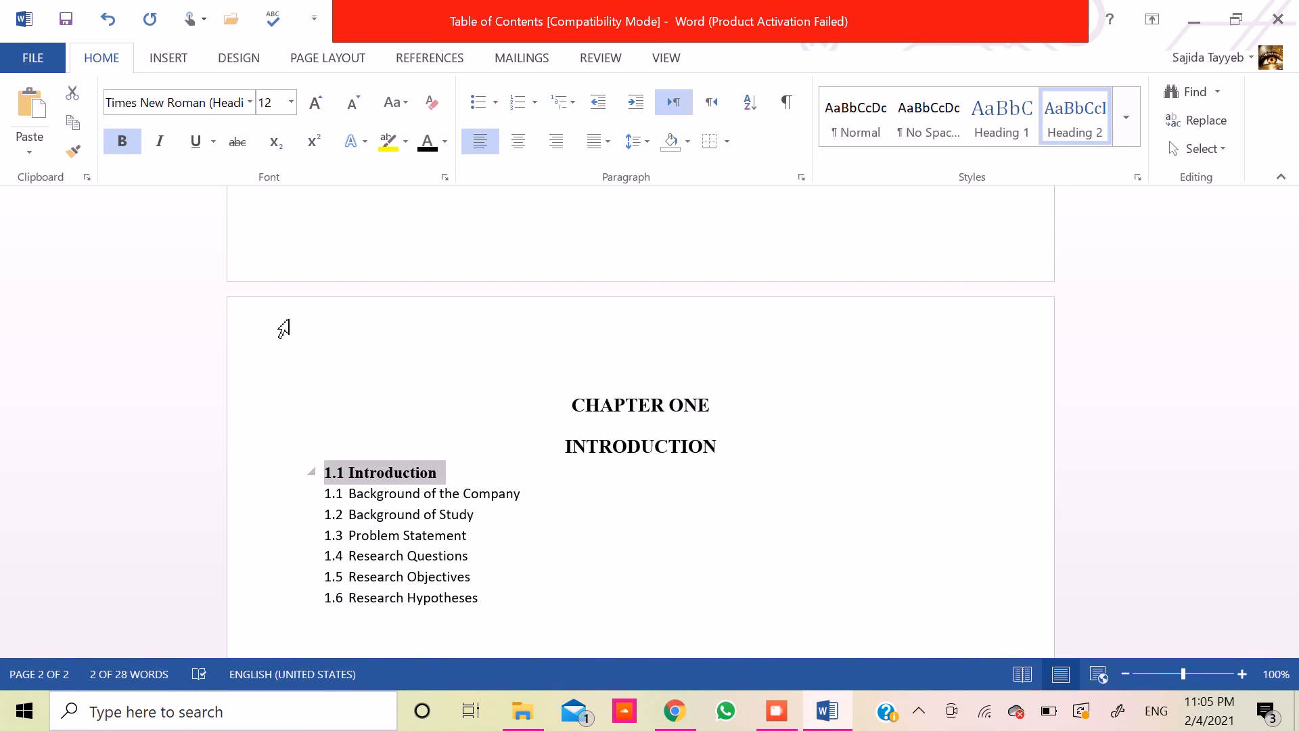
{"action": "left_click", "coordinate": [68, 147]}
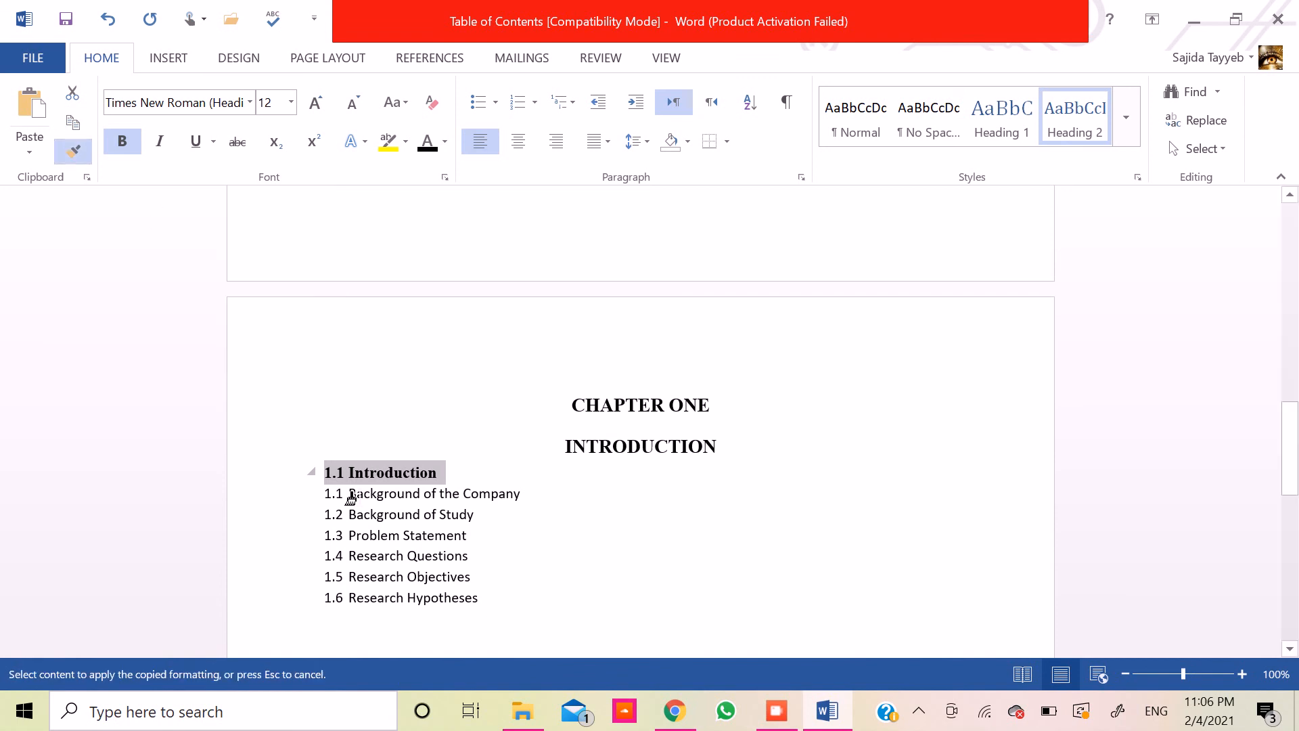
{"action": "mouse_move", "coordinate": [350, 501]}
{"action": "left_mouse_down"}
{"action": "mouse_move", "coordinate": [516, 497]}
{"action": "mouse_move", "coordinate": [494, 489]}
{"action": "left_mouse_up"}
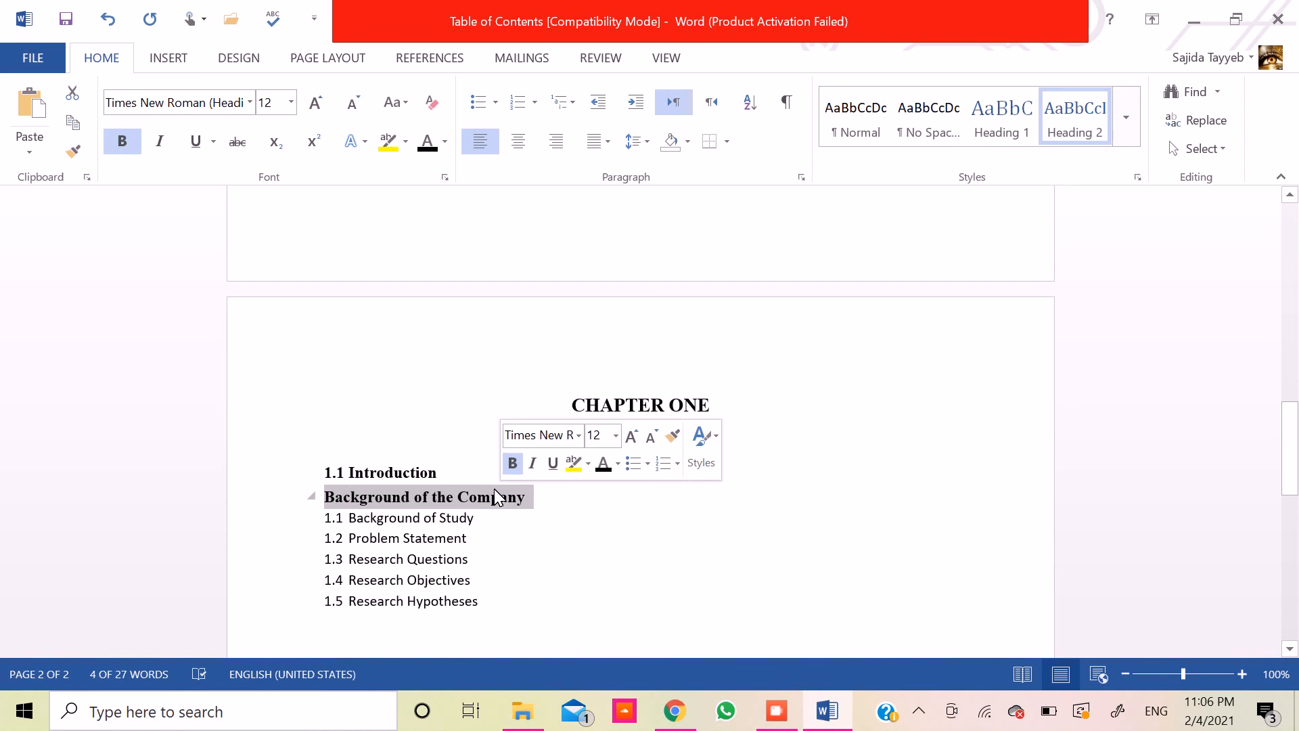
- Add the number 1.2 in front of the Background of the Company subheading
{"action": "left_click", "coordinate": [432, 497]}
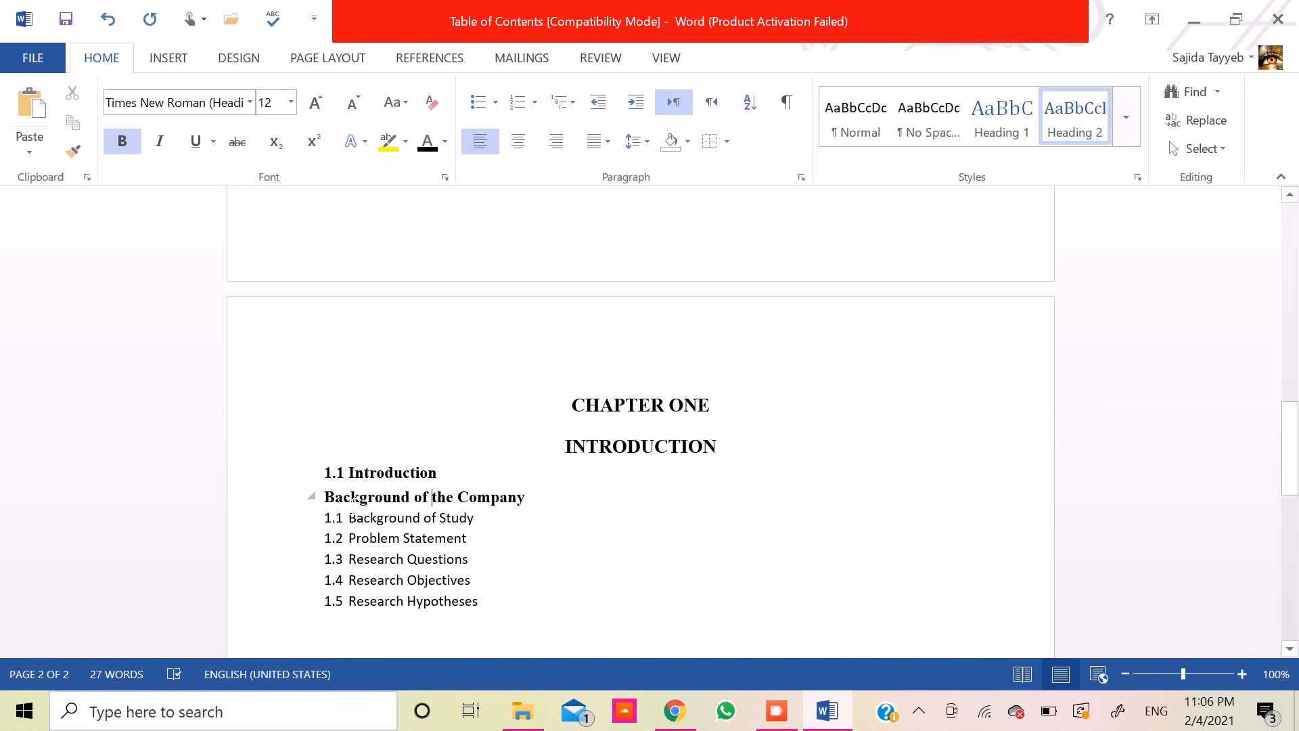
{"action": "key", "text": "Left"}
{"action": "key", "text": "Left"}
{"action": "key", "text": "Left"}
{"action": "key", "text": "Right"}
{"action": "type", "text": "2.3"}
{"action": "key", "text": "BackSpace"}
{"action": "key", "text": "BackSpace"}
{"action": "key", "text": "BackSpace"}
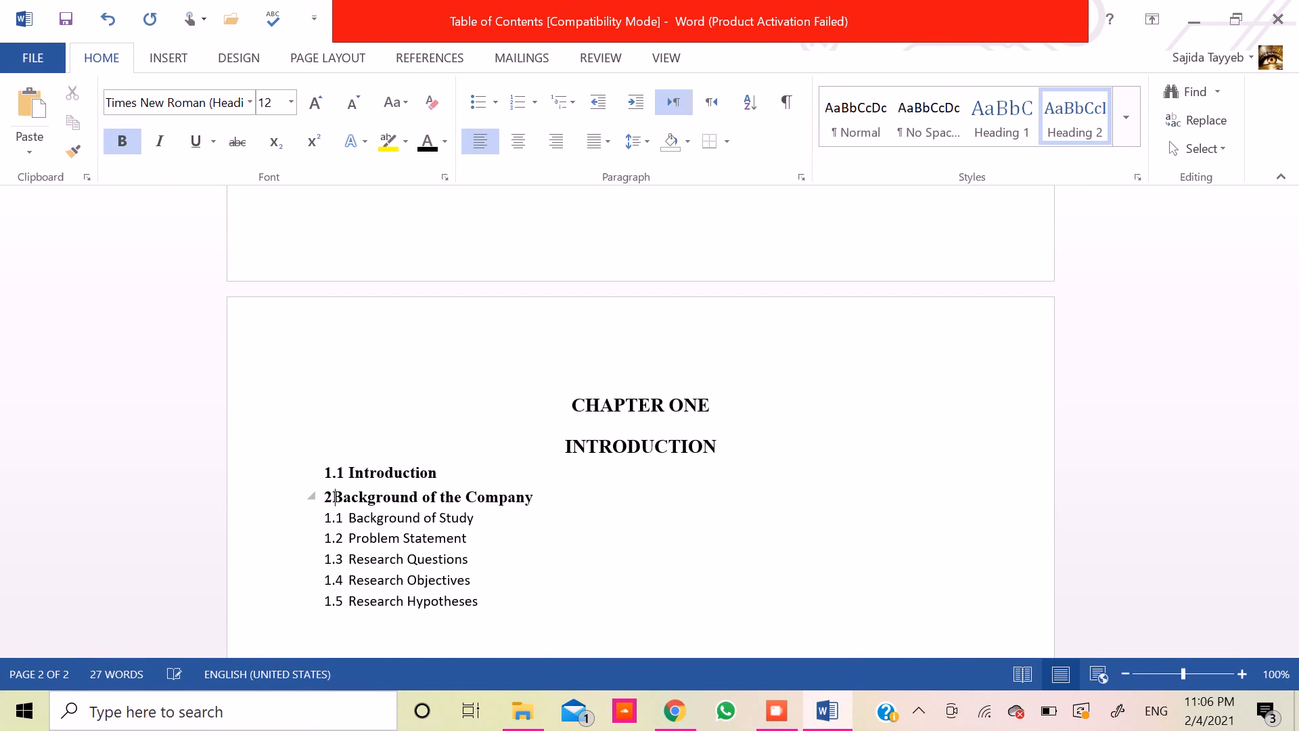
{"action": "type", "text": "1.2"}
- Apply the Heading 2 style to the Background of Study list item
{"action": "left_click", "coordinate": [350, 516]}
{"action": "left_click", "coordinate": [335, 518]}
{"action": "left_click", "coordinate": [350, 498]}
{"action": "left_click", "coordinate": [351, 511]}
{"action": "left_click_drag", "start_coordinate": [349, 517], "coordinate": [473, 518]}
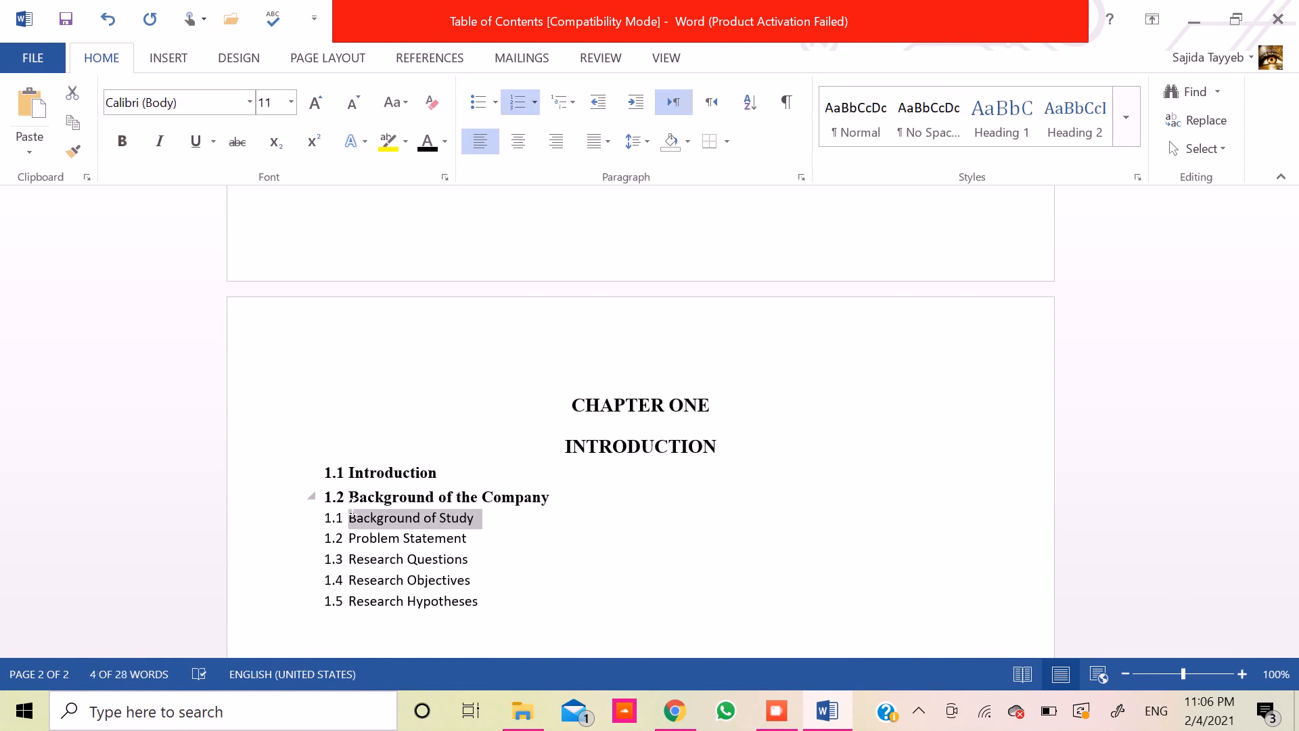
{"action": "left_click", "coordinate": [1076, 133]}
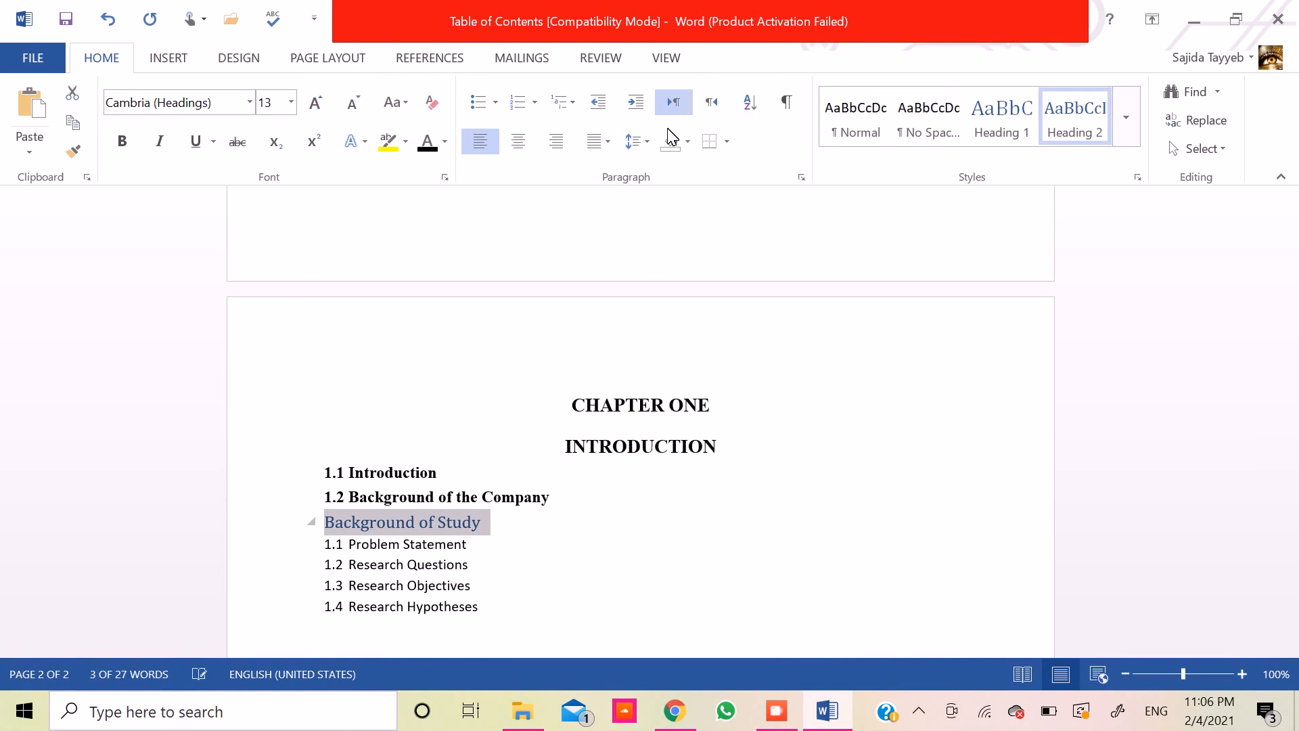
- Format the Background of Study subheading as black, bold Times New Roman at 12 pt
{"action": "left_click", "coordinate": [423, 142]}
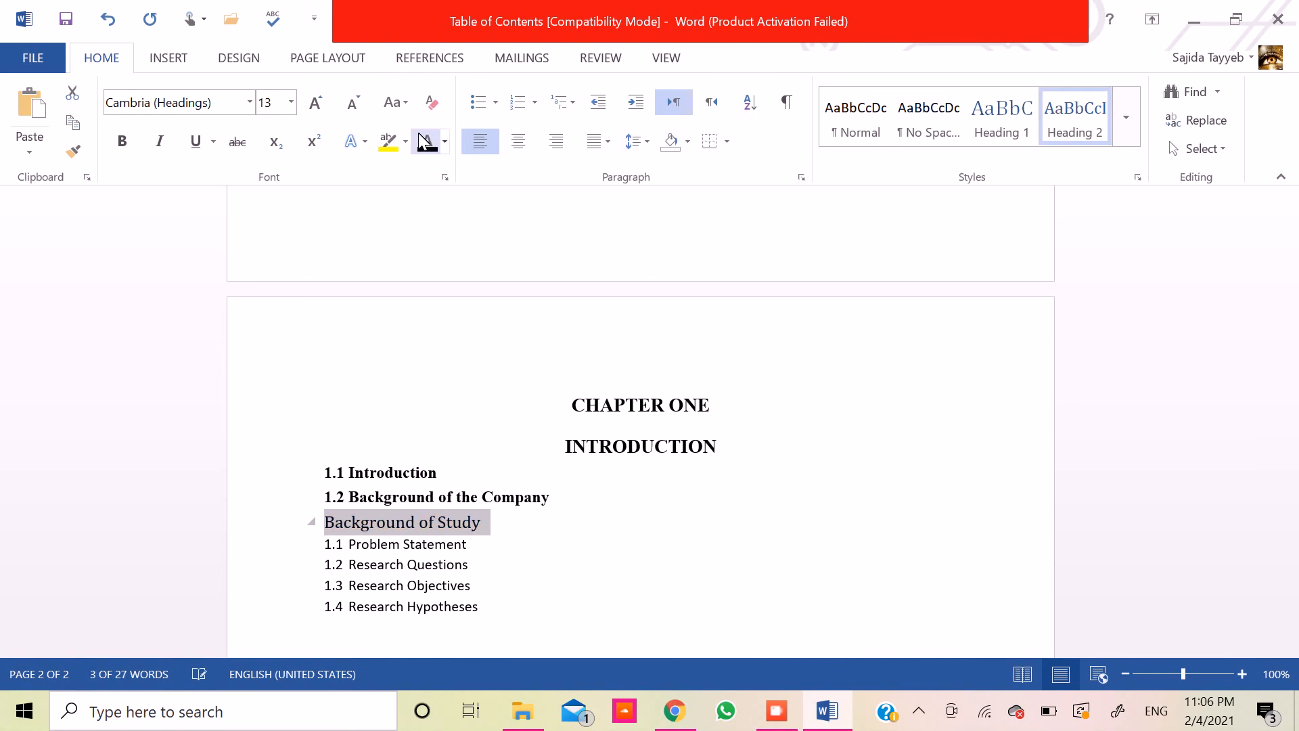
{"action": "left_click", "coordinate": [366, 107]}
{"action": "left_click", "coordinate": [228, 107]}
{"action": "type", "text": "Times New Roman"}
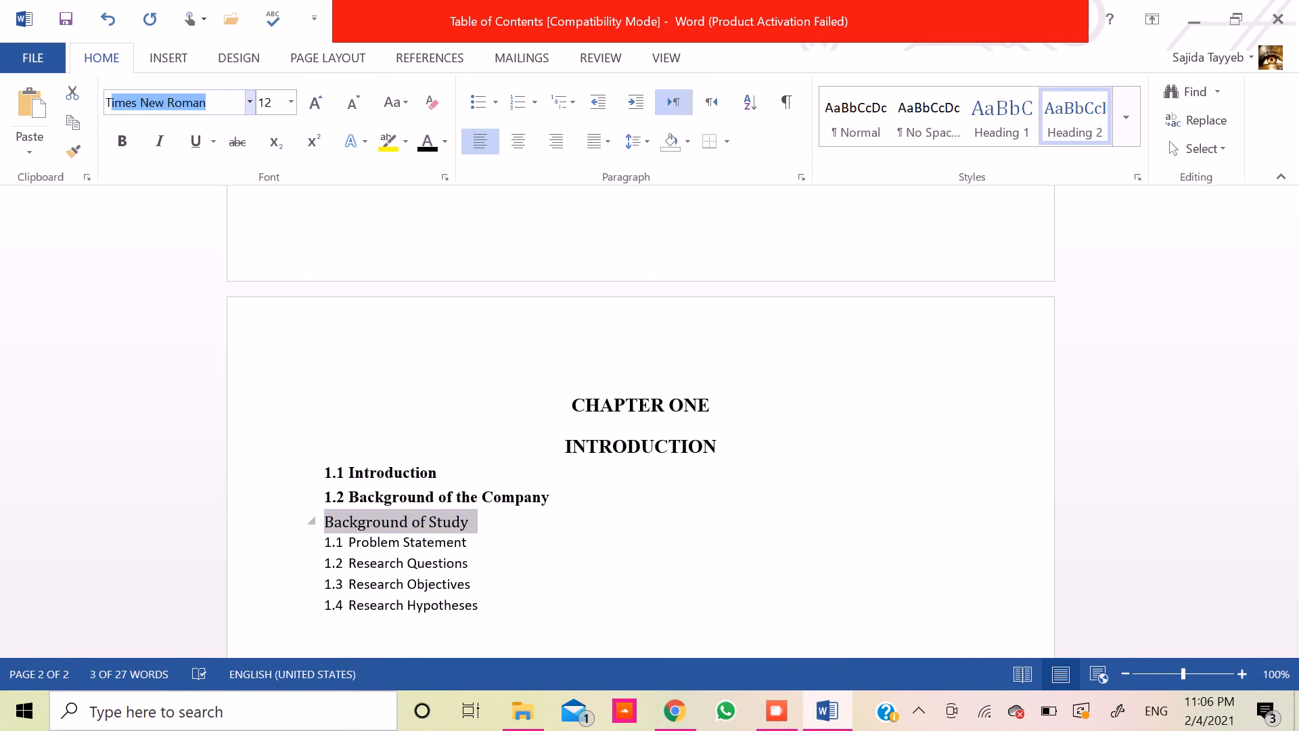
{"action": "key", "text": "Return"}
{"action": "left_click", "coordinate": [125, 128]}
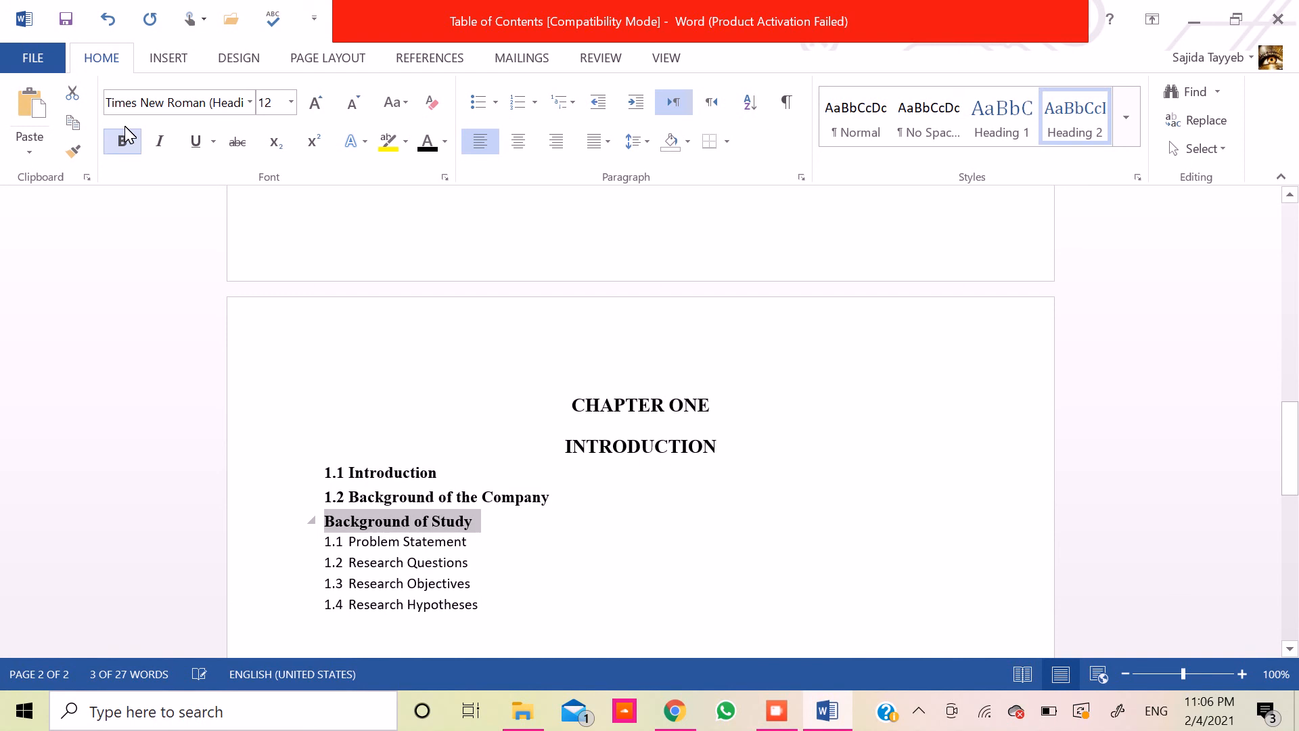
- Copy the formatting of the Background of Study subheading onto Problem Statement with Format Painter
{"action": "left_click", "coordinate": [71, 147]}
{"action": "left_click_drag", "start_coordinate": [328, 547], "coordinate": [457, 538]}
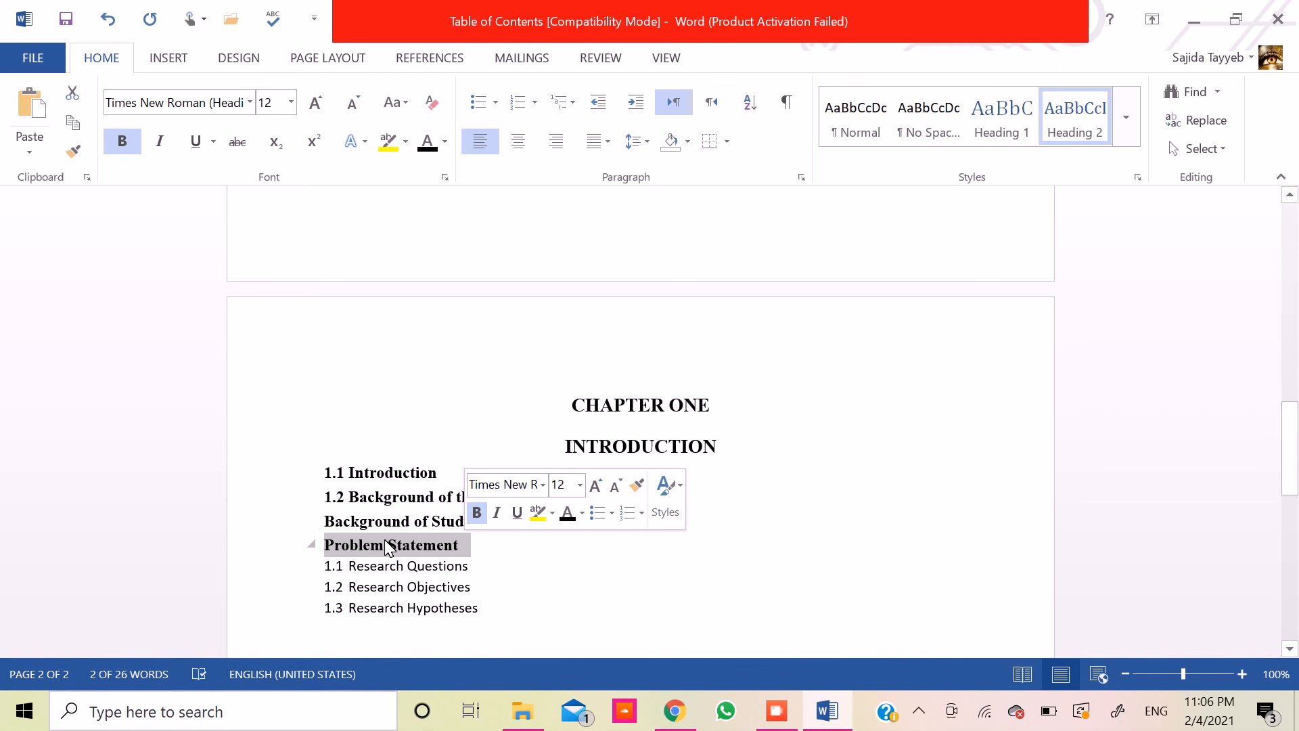
- Copy the Problem Statement formatting onto Research Questions, Research Objectives and Research Hypotheses with Format Painter
{"action": "left_click", "coordinate": [73, 150]}
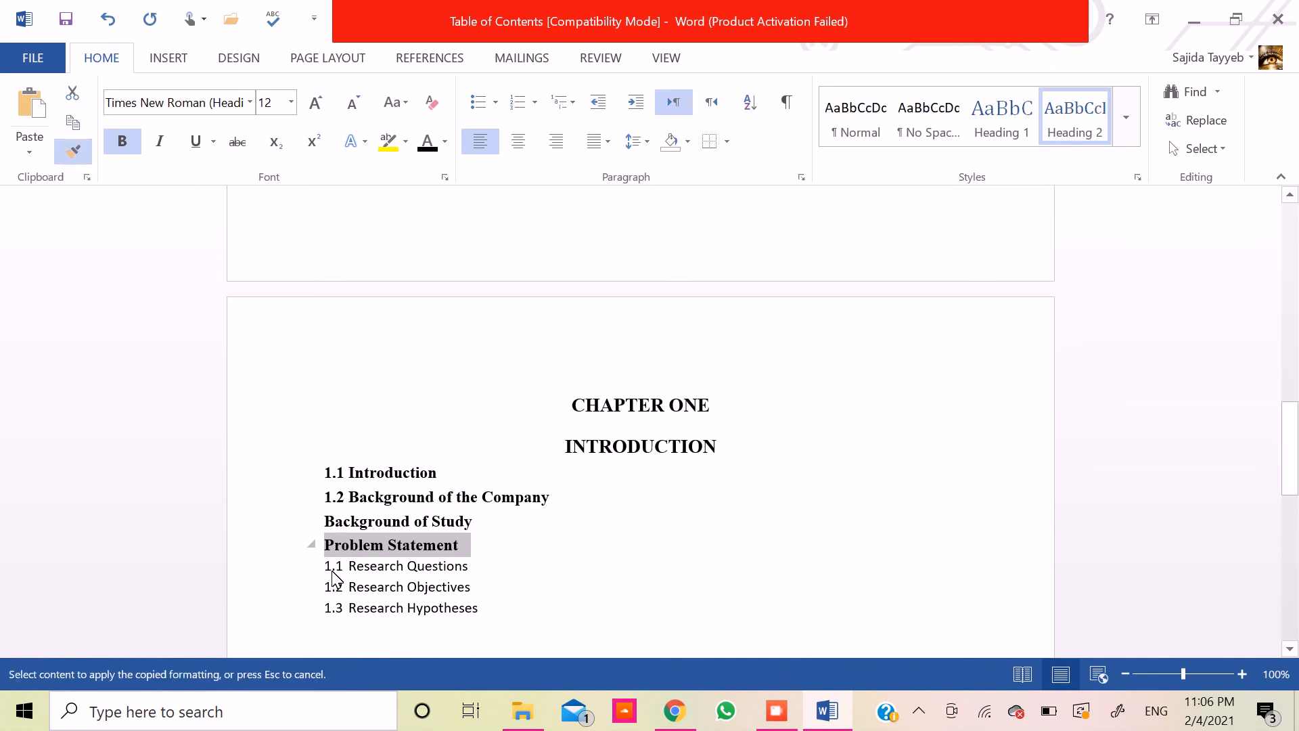
{"action": "left_click_drag", "start_coordinate": [349, 565], "coordinate": [464, 570]}
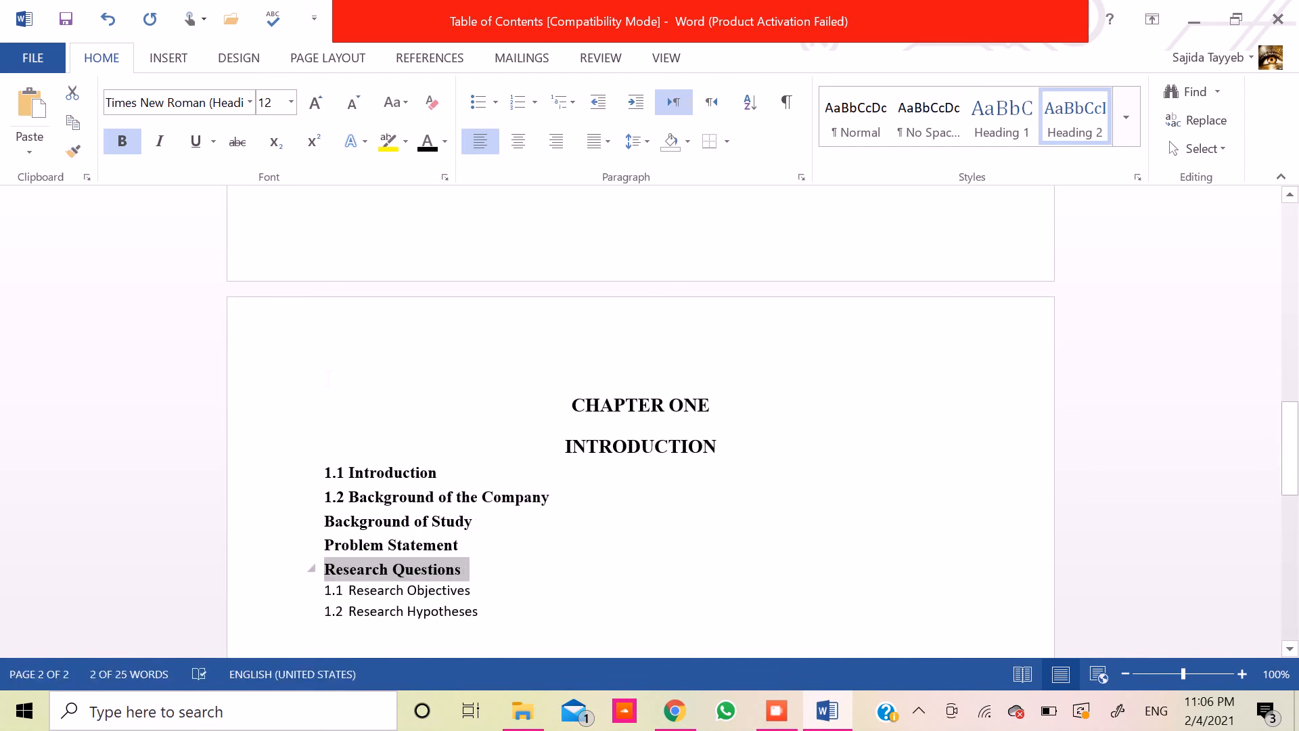
{"action": "left_click", "coordinate": [72, 150]}
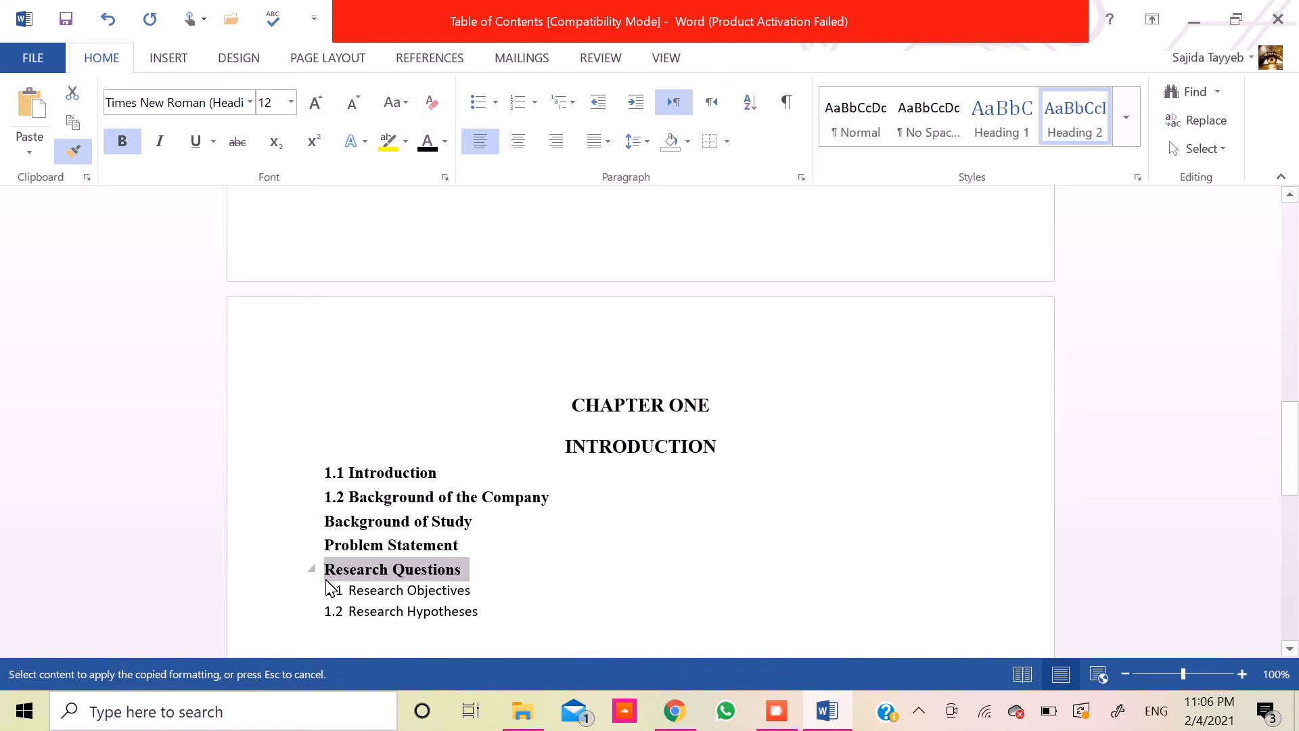
{"action": "left_click_drag", "start_coordinate": [350, 588], "coordinate": [467, 591]}
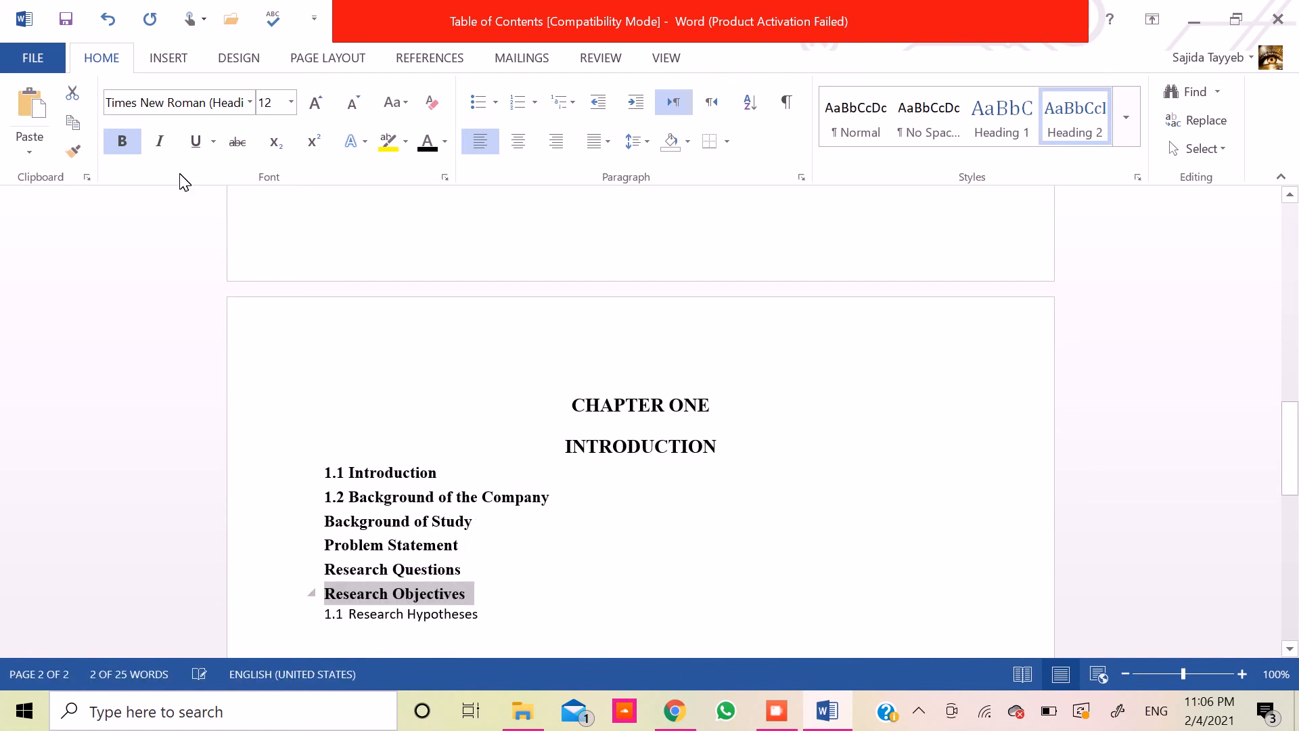
{"action": "left_click", "coordinate": [72, 150]}
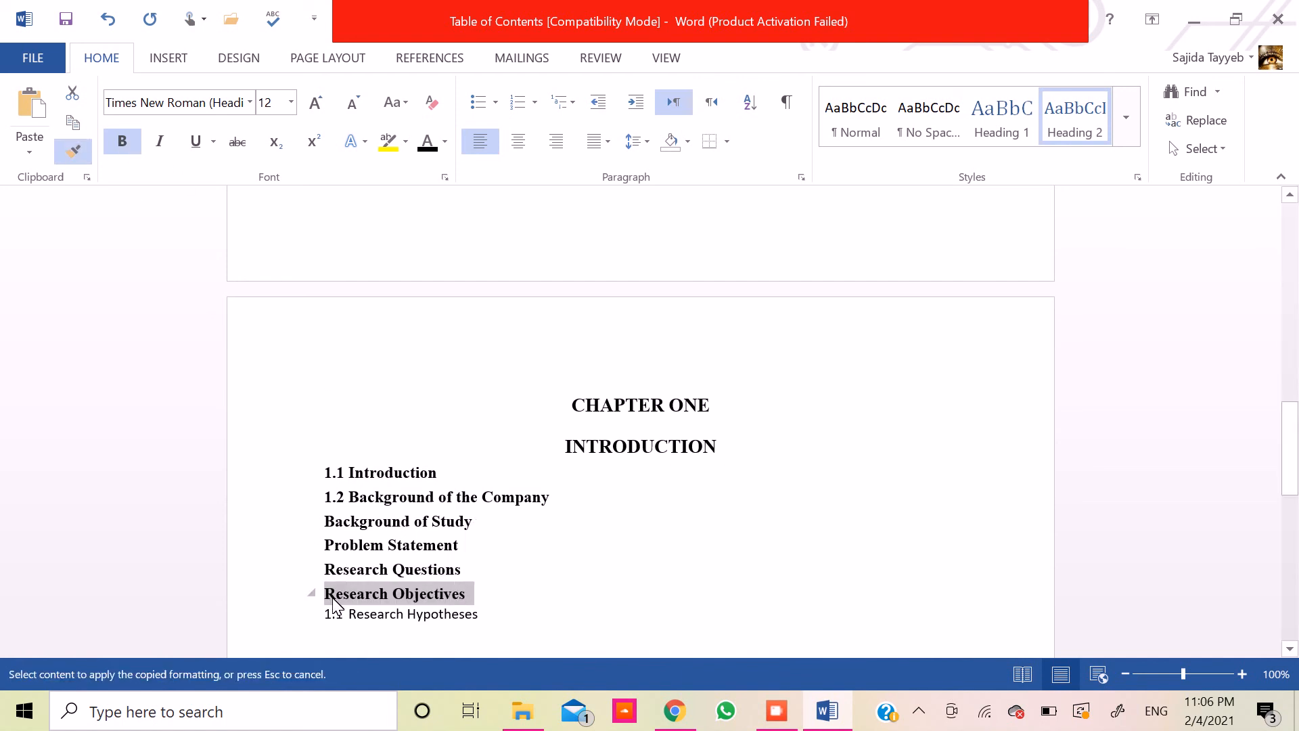
{"action": "left_click_drag", "start_coordinate": [349, 612], "coordinate": [479, 618]}
{"action": "left_click", "coordinate": [415, 607]}
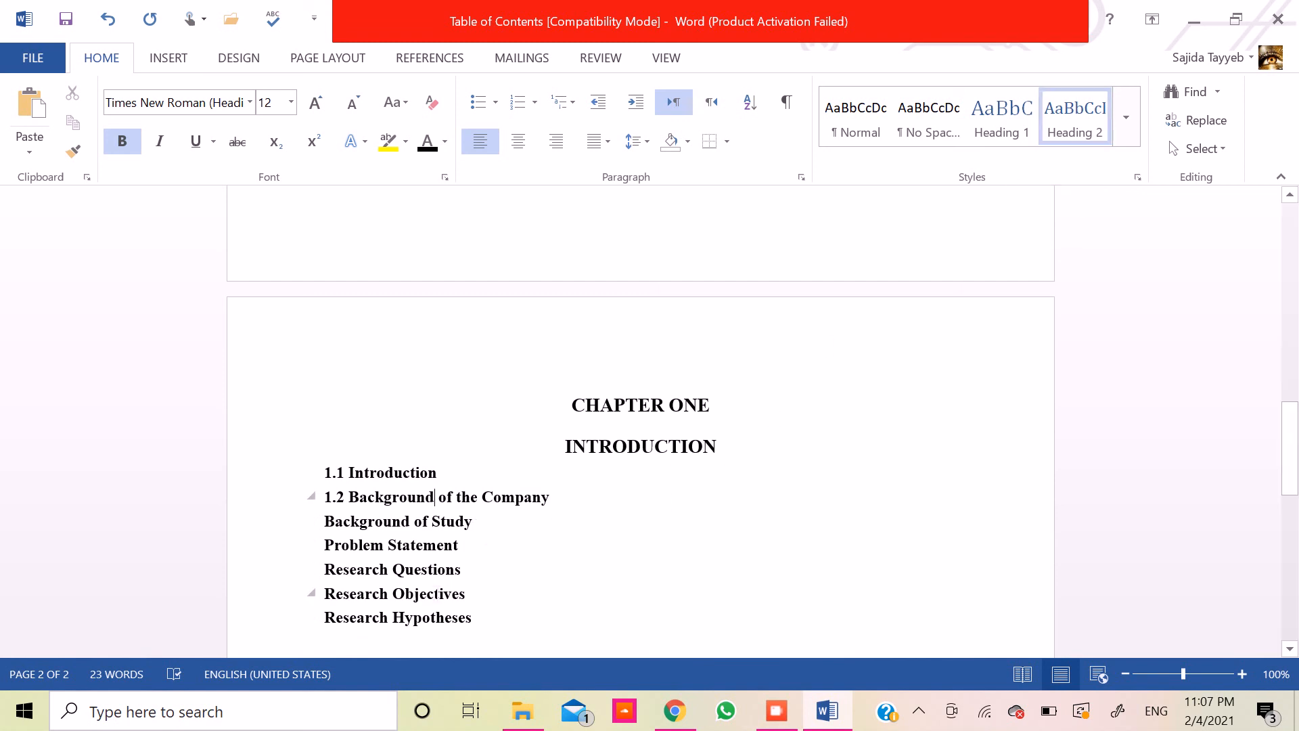
- Add the number 1.3 in front of Background of Study and 1.4 in front of Problem Statement
{"action": "left_click", "coordinate": [329, 525]}
{"action": "type", "text": "1.3"}
{"action": "key", "text": "Up"}
{"action": "key", "text": "Down"}
{"action": "key", "text": "Down"}
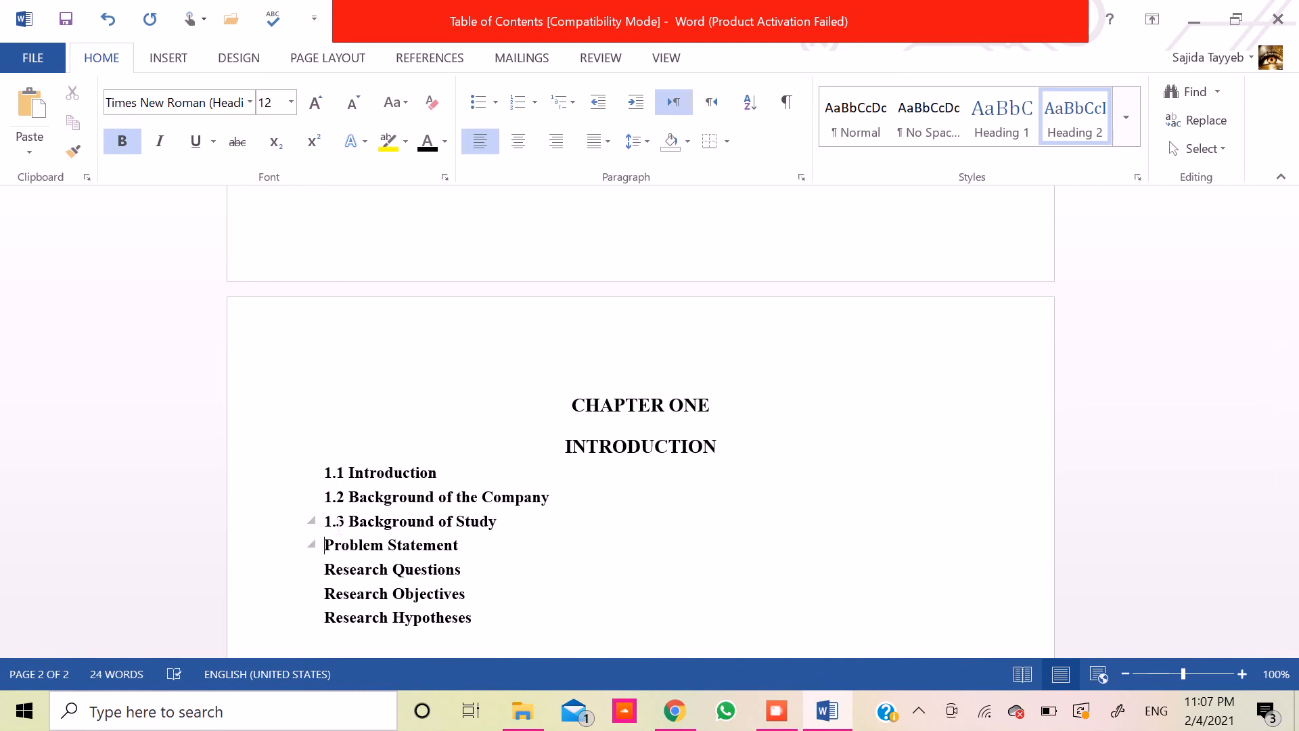
{"action": "type", "text": "1.4"}
{"action": "key", "text": "Down"}
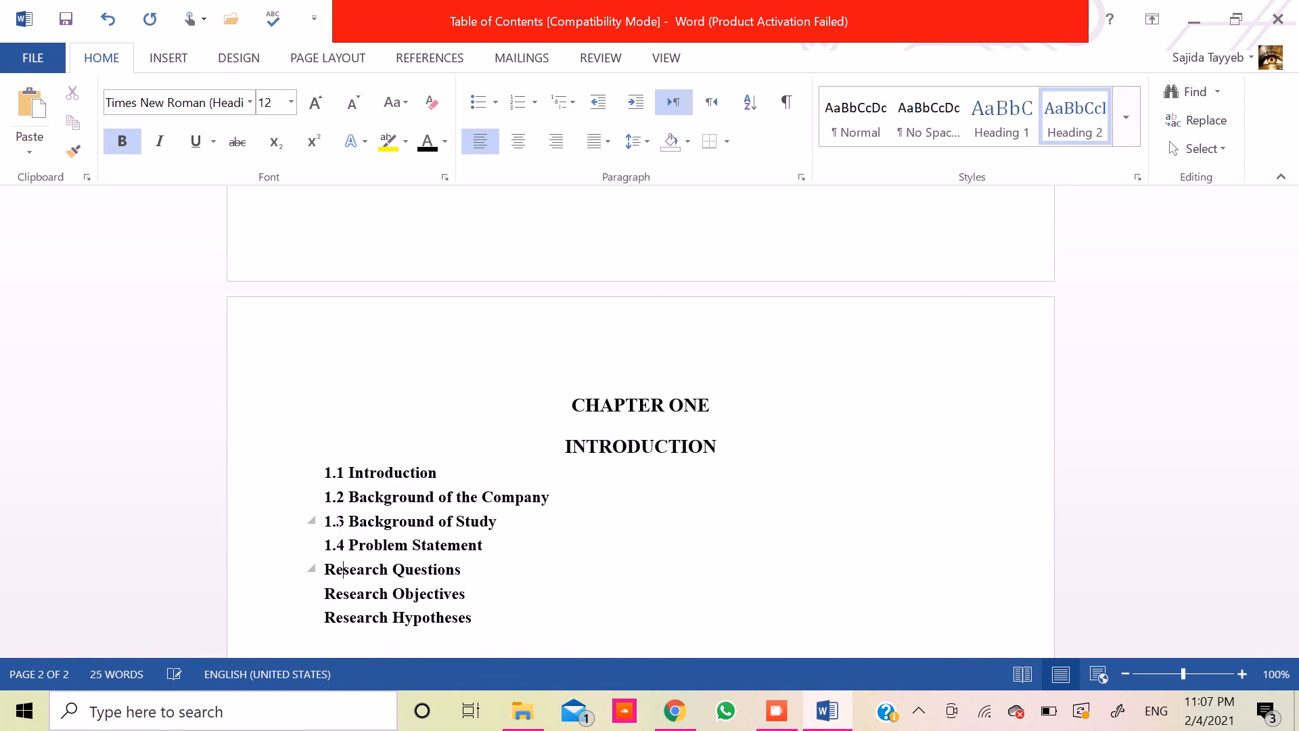
- Number Research Questions, Research Objectives and Research Hypotheses as 1.5, 1.6 and 1.7
{"action": "type", "text": "1"}
{"action": "key", "text": "BackSpace"}
{"action": "type", "text": ".5"}
{"action": "key", "text": "Down"}
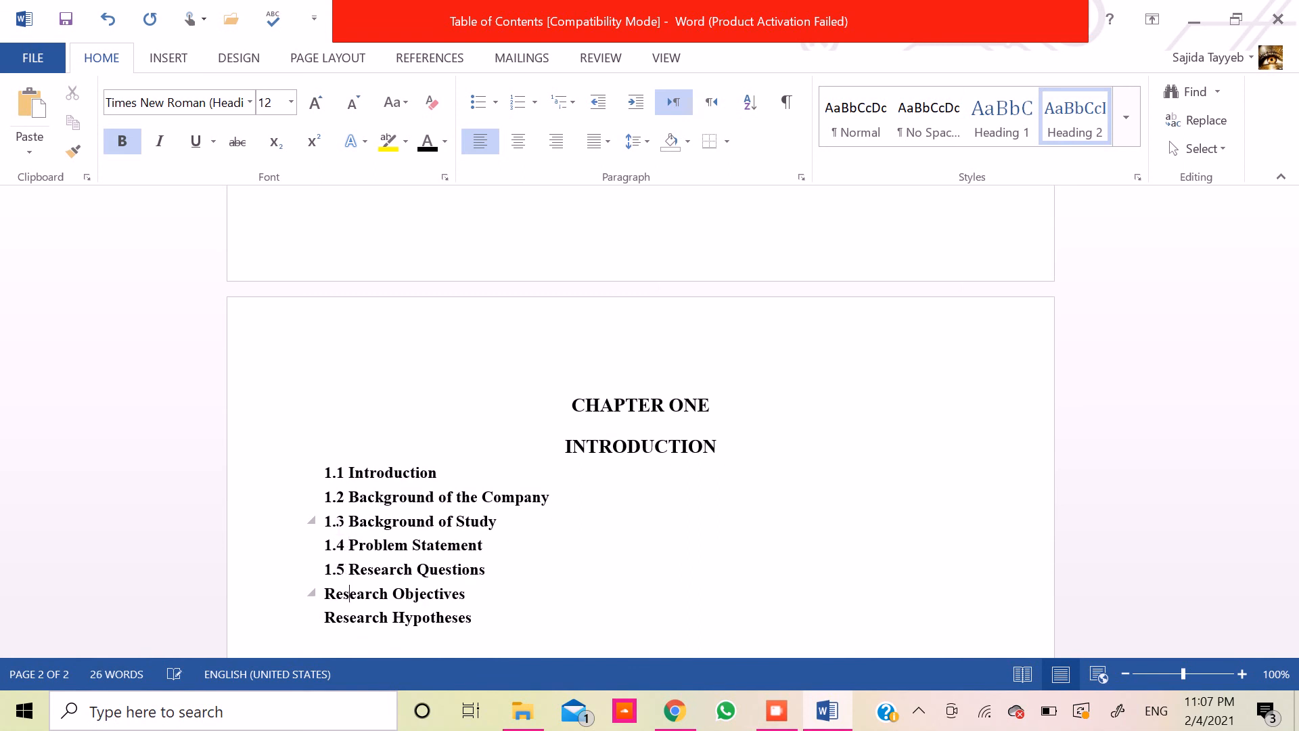
{"action": "type", "text": "1.6"}
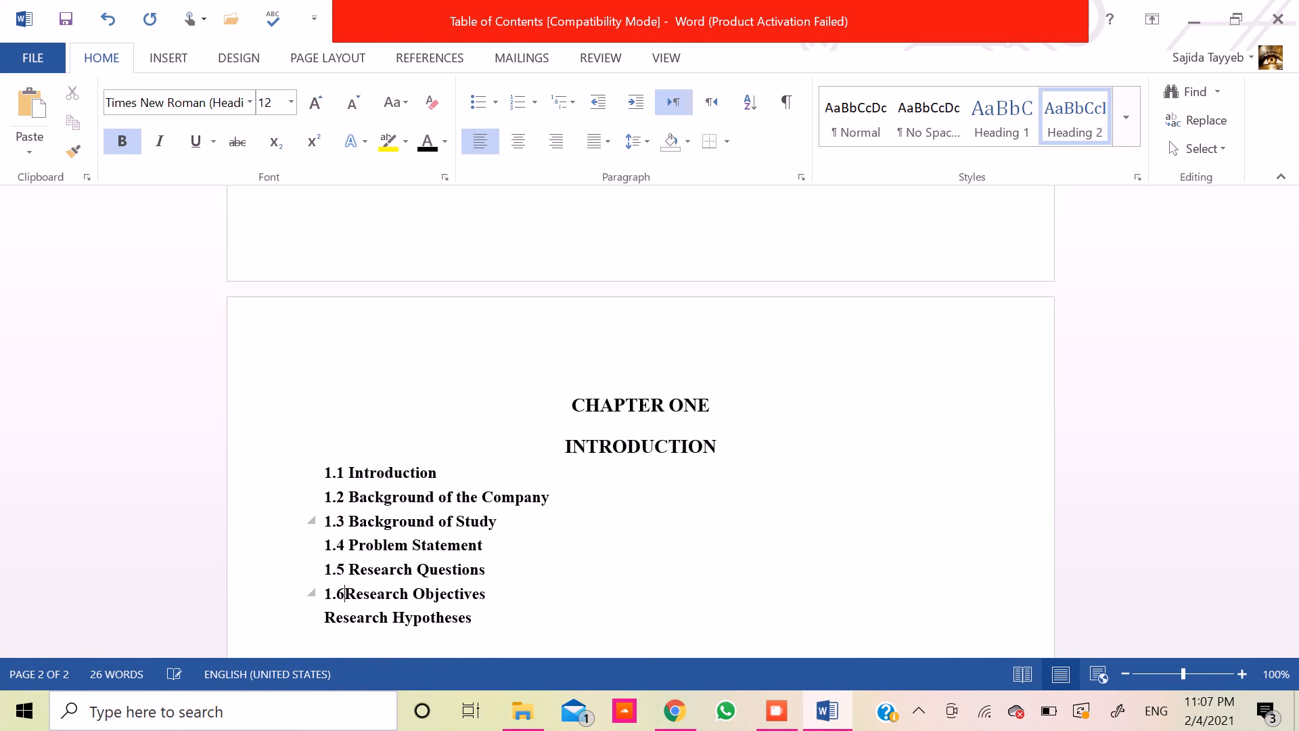
{"action": "key", "text": "Down"}
{"action": "type", "text": "1.7"}
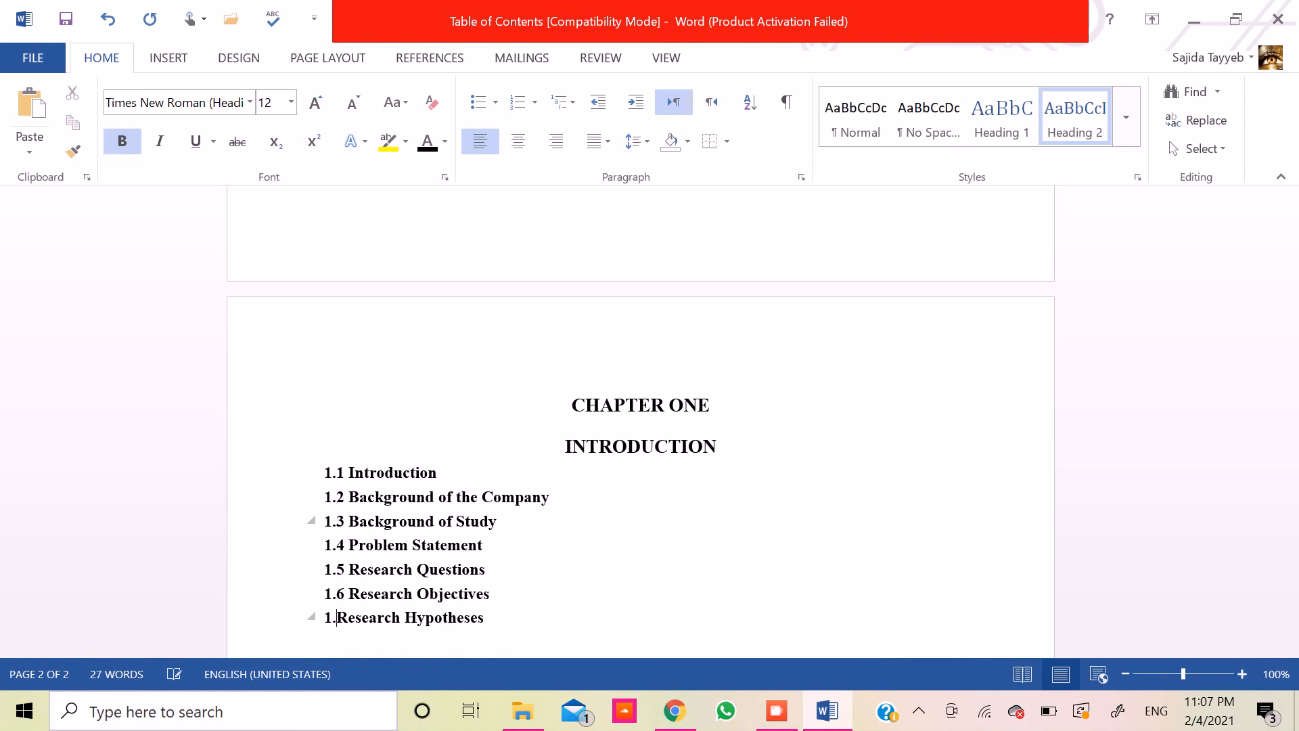
- Enter "Demographic" in the first cell of the table below the subheadings
{"action": "key", "text": "Down"}
{"action": "key", "text": "Down"}
{"action": "key", "text": "Down"}
{"action": "key", "text": "Down"}
{"action": "key", "text": "Down"}
{"action": "key", "text": "Down"}
{"action": "key", "text": "Down"}
{"action": "key", "text": "Down"}
{"action": "key", "text": "Down"}
{"action": "key", "text": "Down"}
{"action": "key", "text": "Down"}
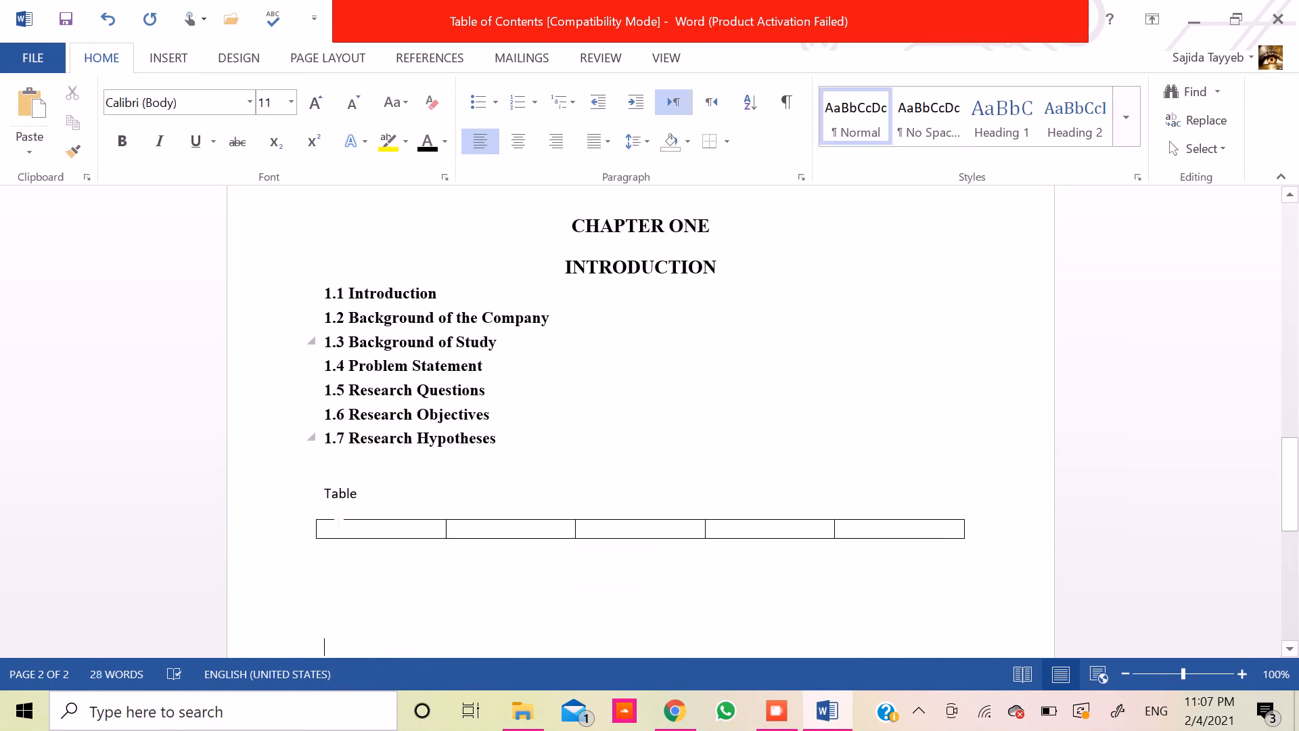
{"action": "key", "text": "Down"}
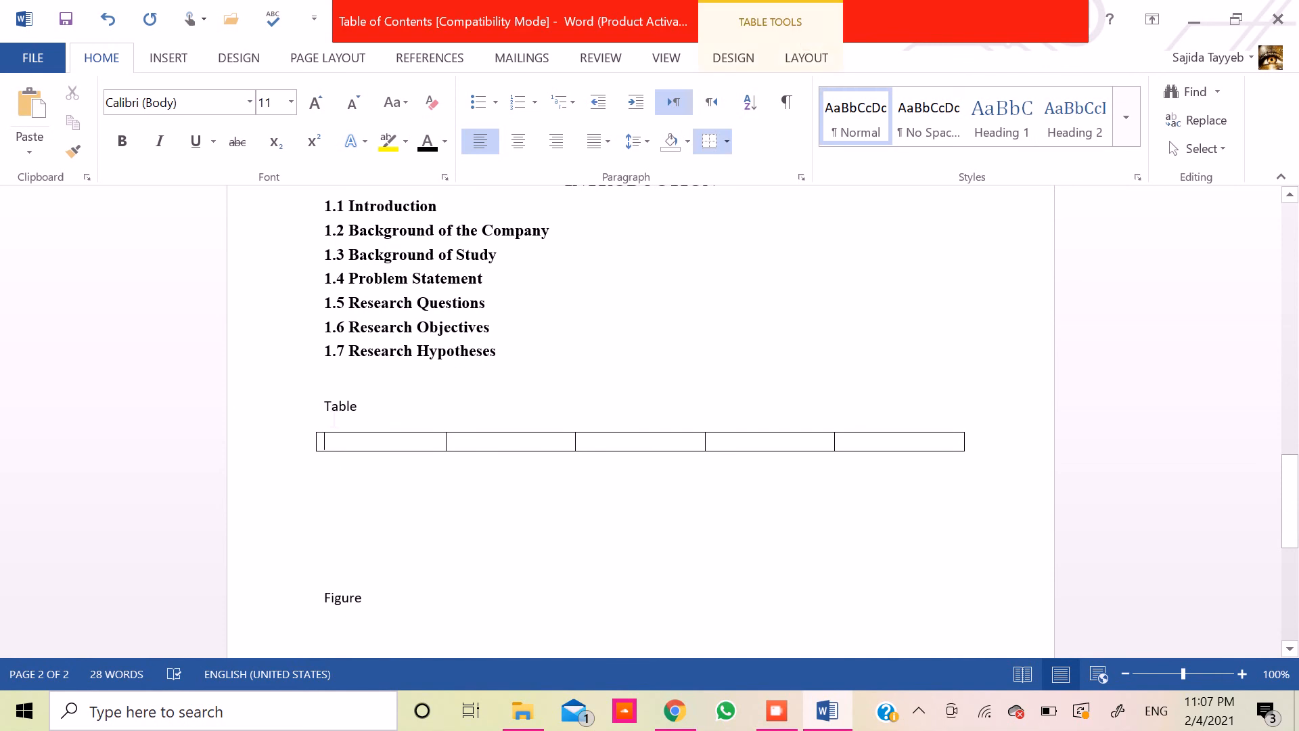
{"action": "type", "text": "Demog"}
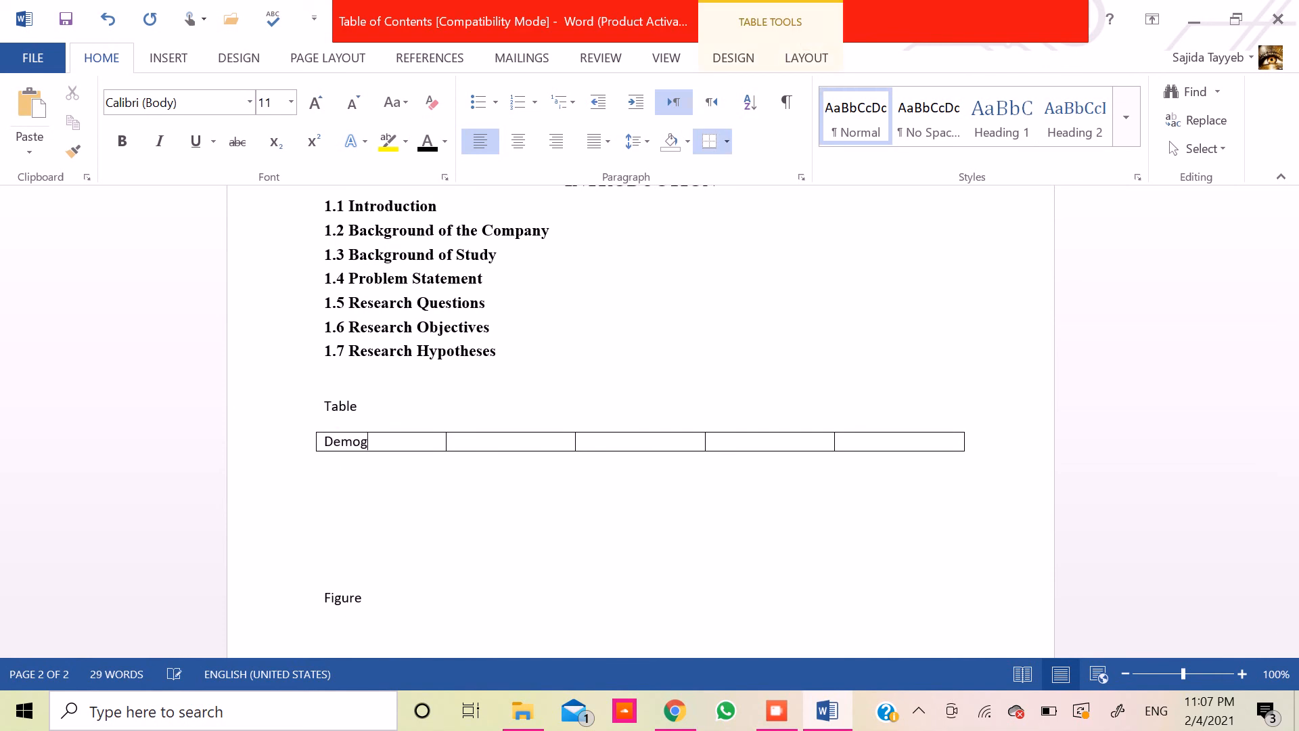
{"action": "type", "text": "raphic"}
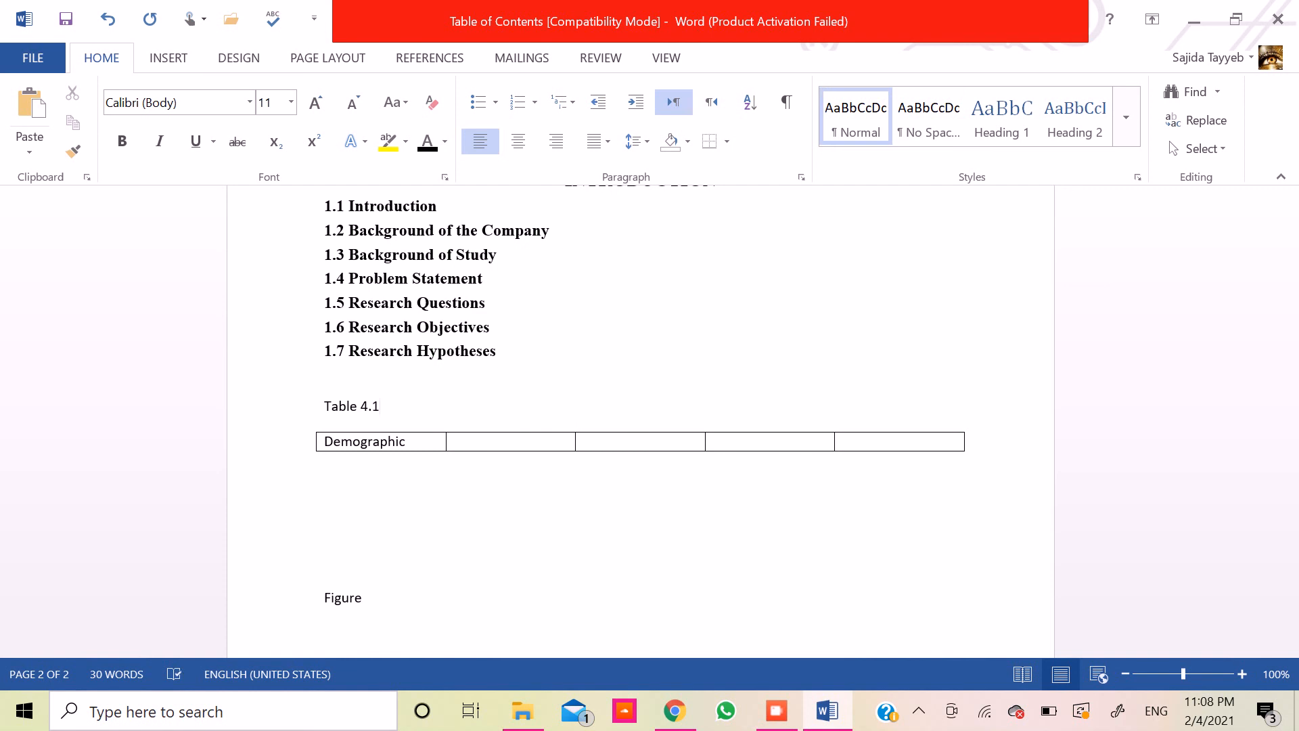
- Complete the caption above the table so it reads "Table 4.1: Demographic Variable"
{"action": "double_click", "coordinate": [373, 413]}
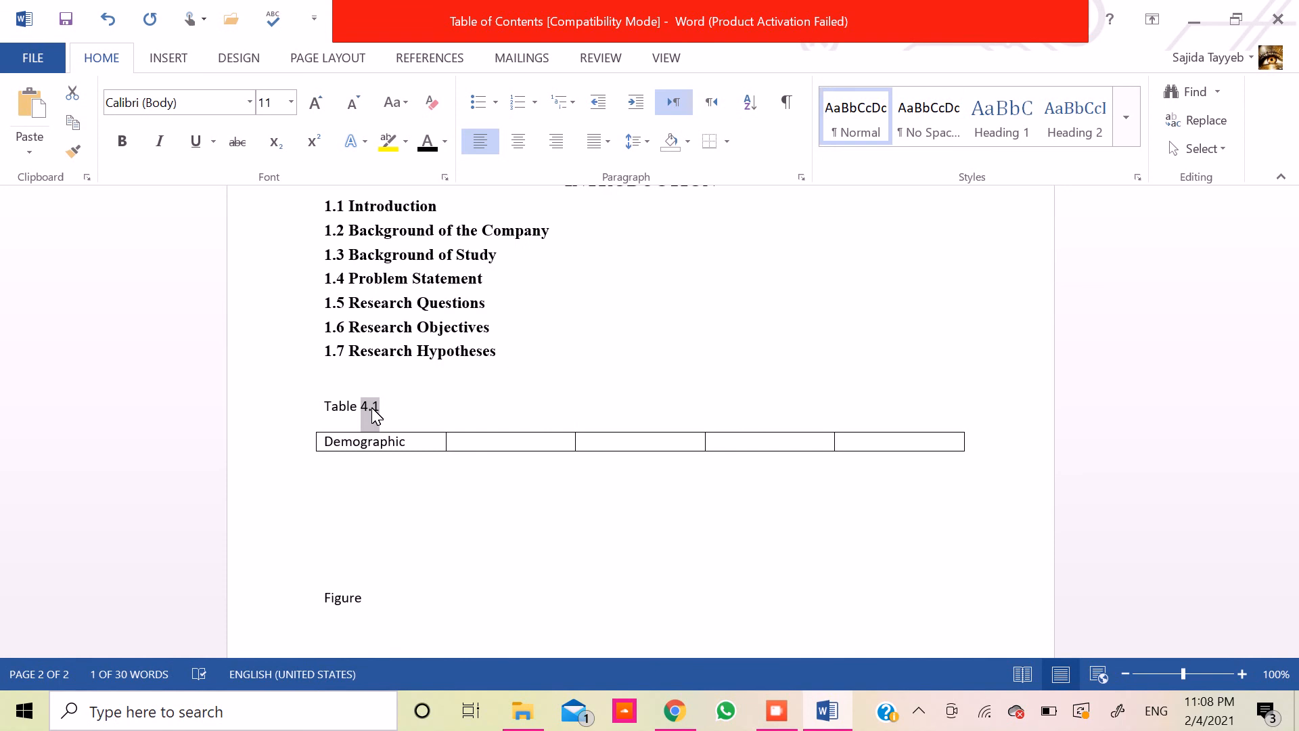
{"action": "key", "text": "End"}
{"action": "type", "text": ": "}
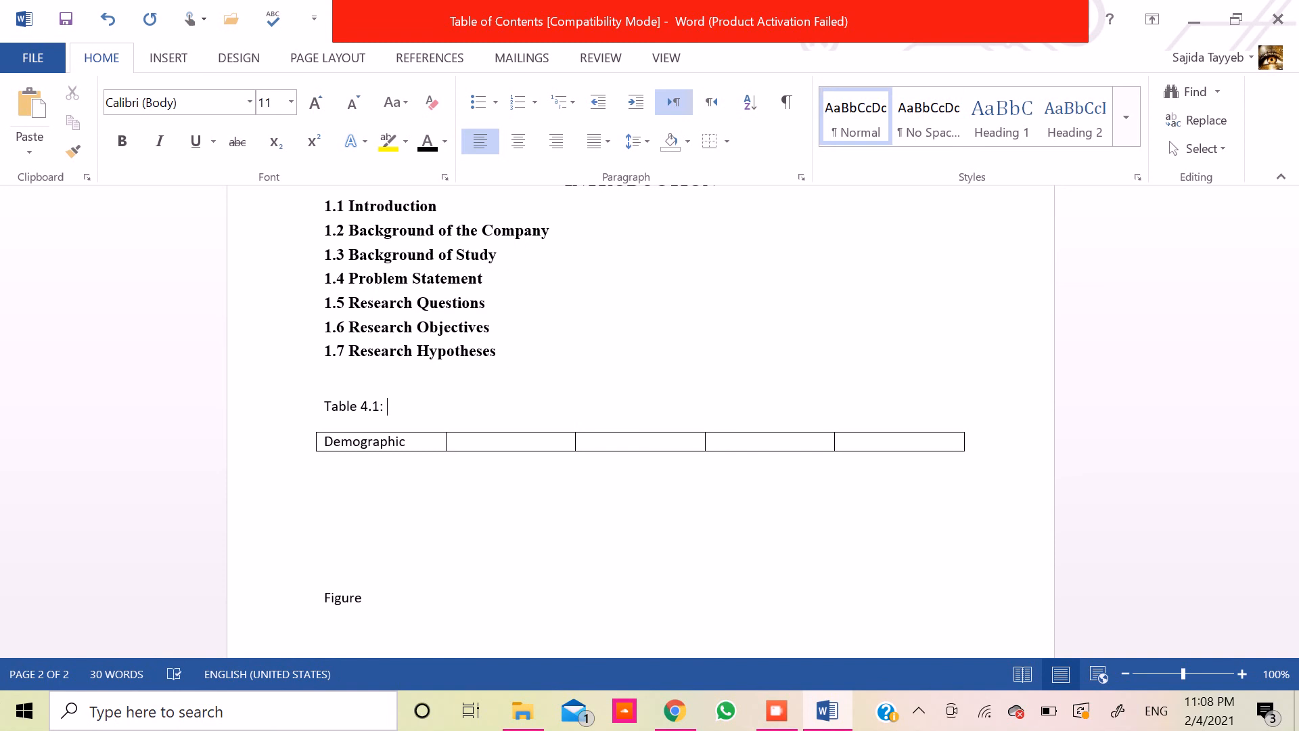
{"action": "type", "text": "Demograi"}
{"action": "key", "text": "BackSpace"}
{"action": "type", "text": "phic Variable"}
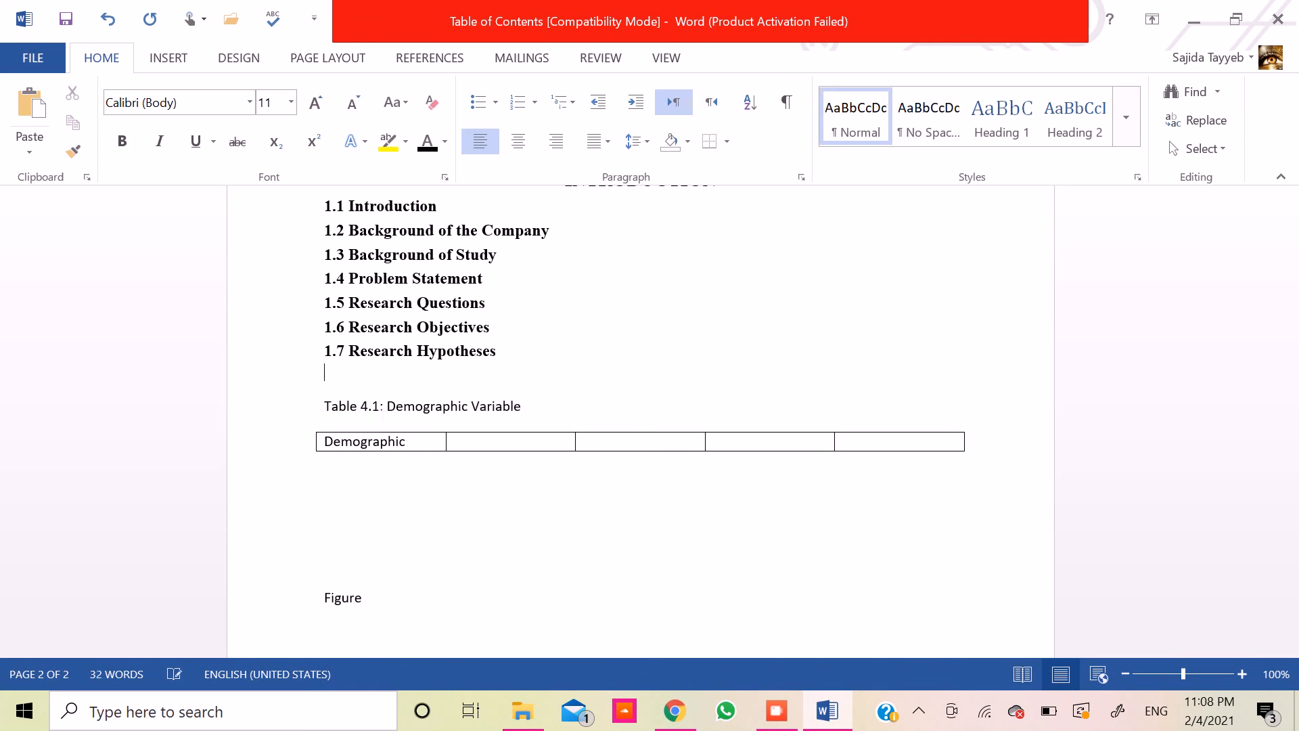
- Apply Heading 2 to the Table 4.1 caption and format it as black, bold Times New Roman at 12 pt
{"action": "key", "text": "shift+Down"}
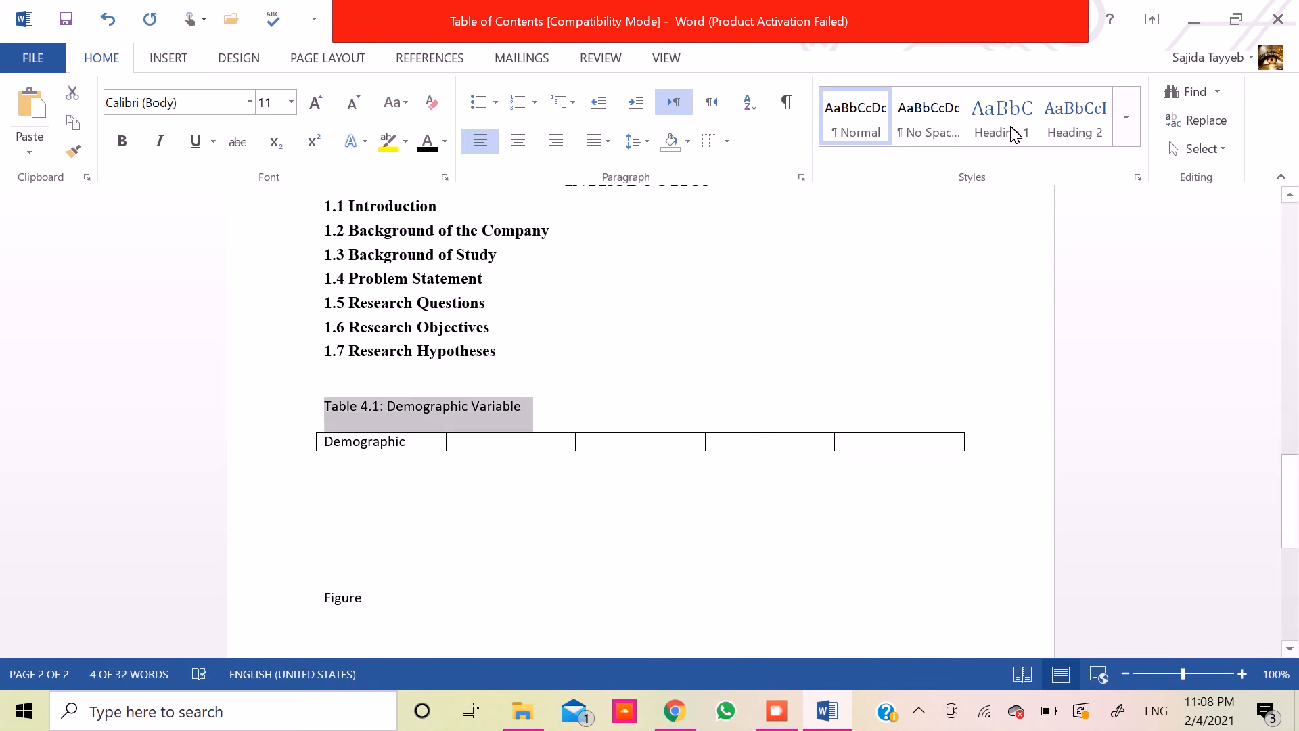
{"action": "left_click", "coordinate": [1069, 133]}
{"action": "left_click", "coordinate": [420, 145]}
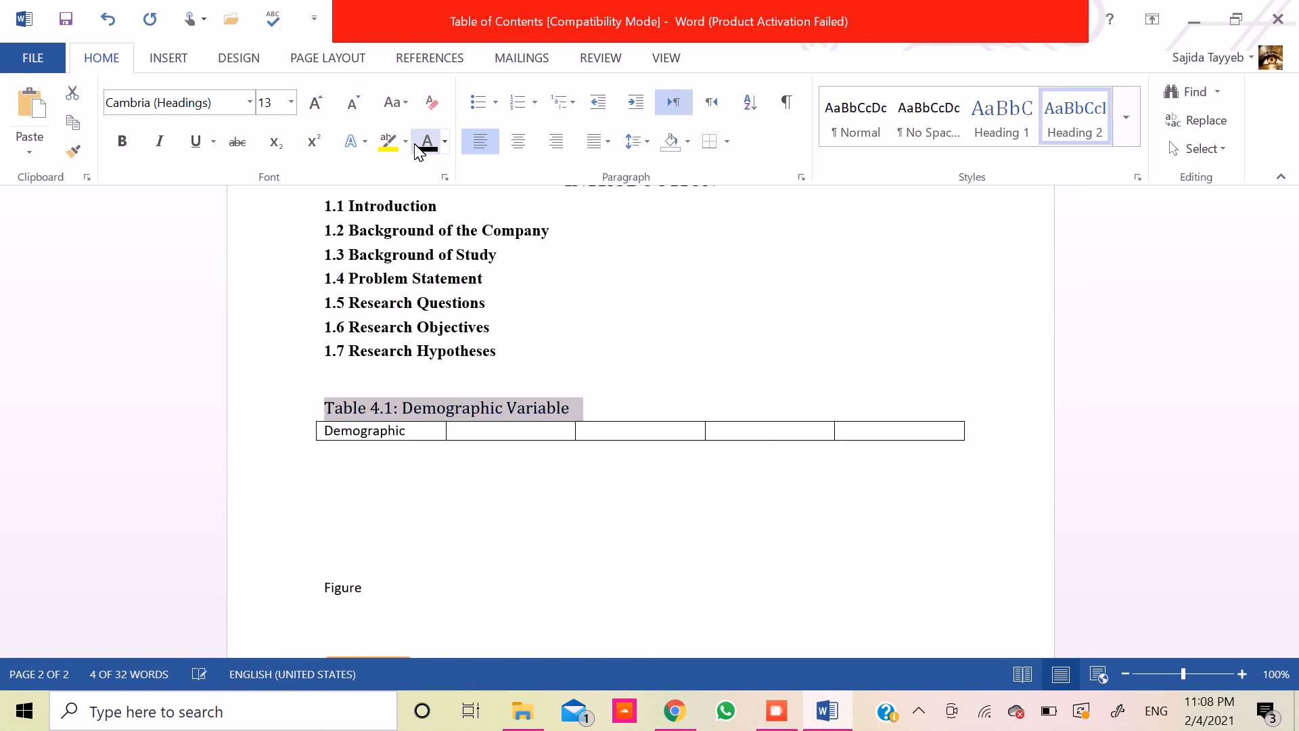
{"action": "left_click", "coordinate": [353, 102]}
{"action": "left_click", "coordinate": [203, 103]}
{"action": "type", "text": "Times New Roman"}
{"action": "key", "text": "Return"}
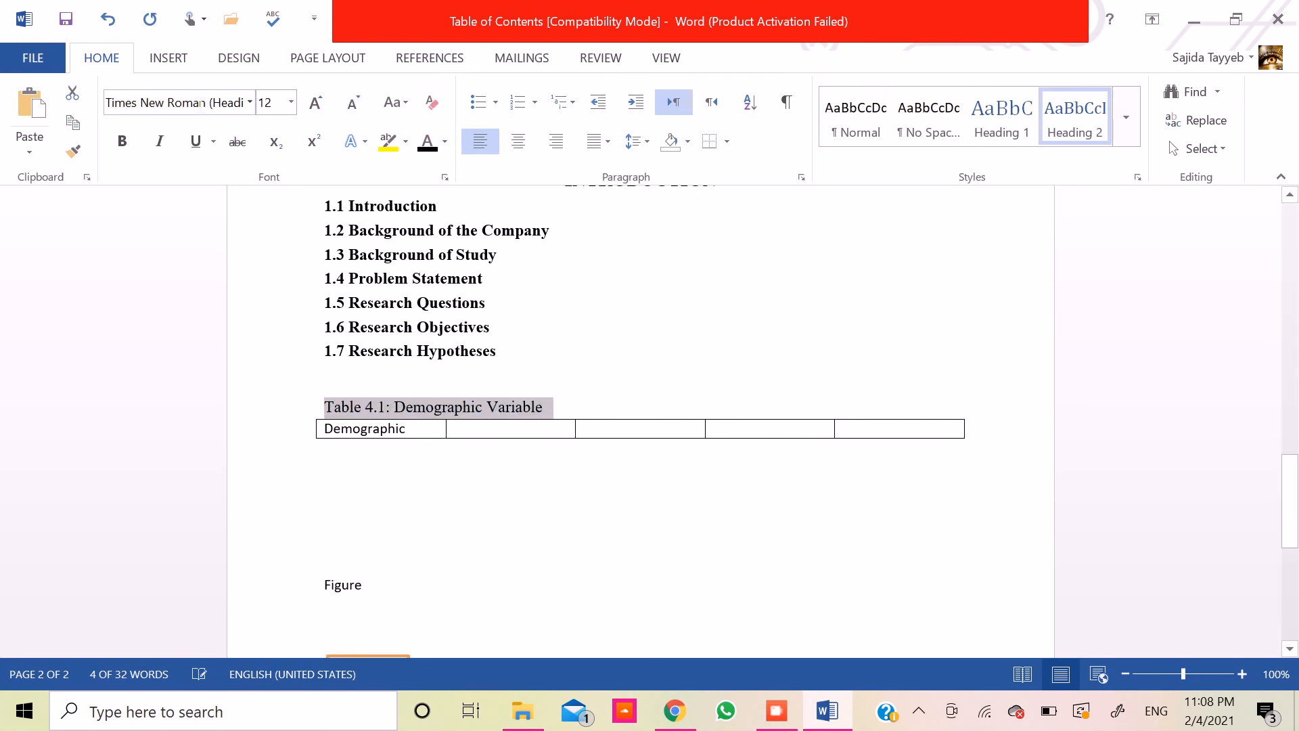
{"action": "left_click", "coordinate": [119, 142]}
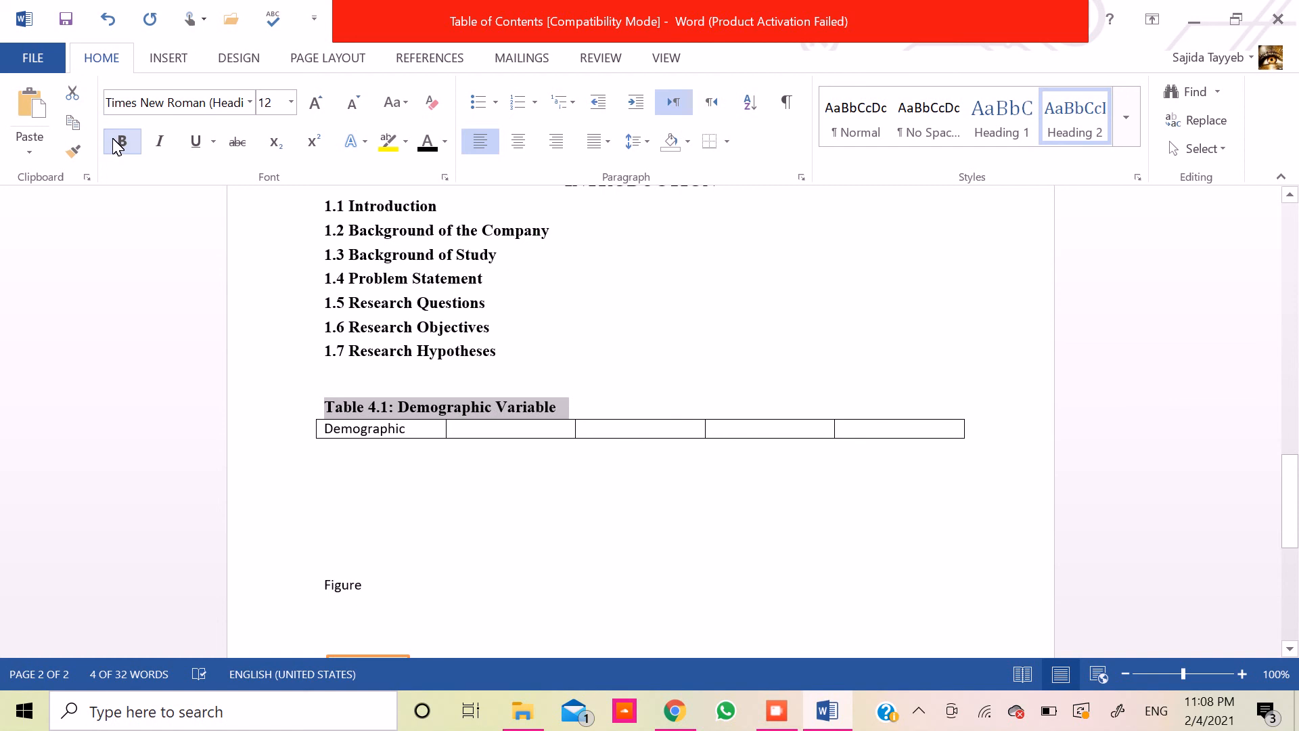
- Move the insertion point down past the table toward the Figure label
{"action": "key", "text": "Down"}
{"action": "key", "text": "Down"}
{"action": "key", "text": "Down"}
{"action": "key", "text": "Down"}
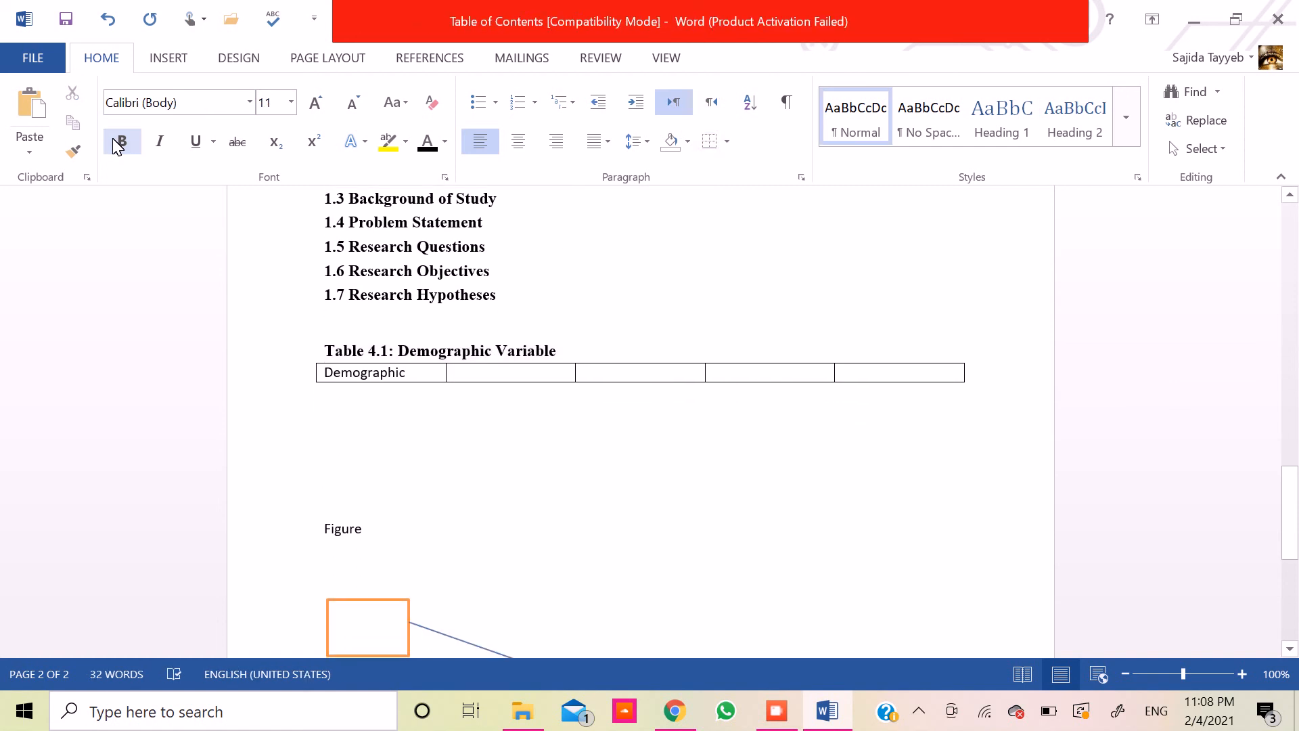
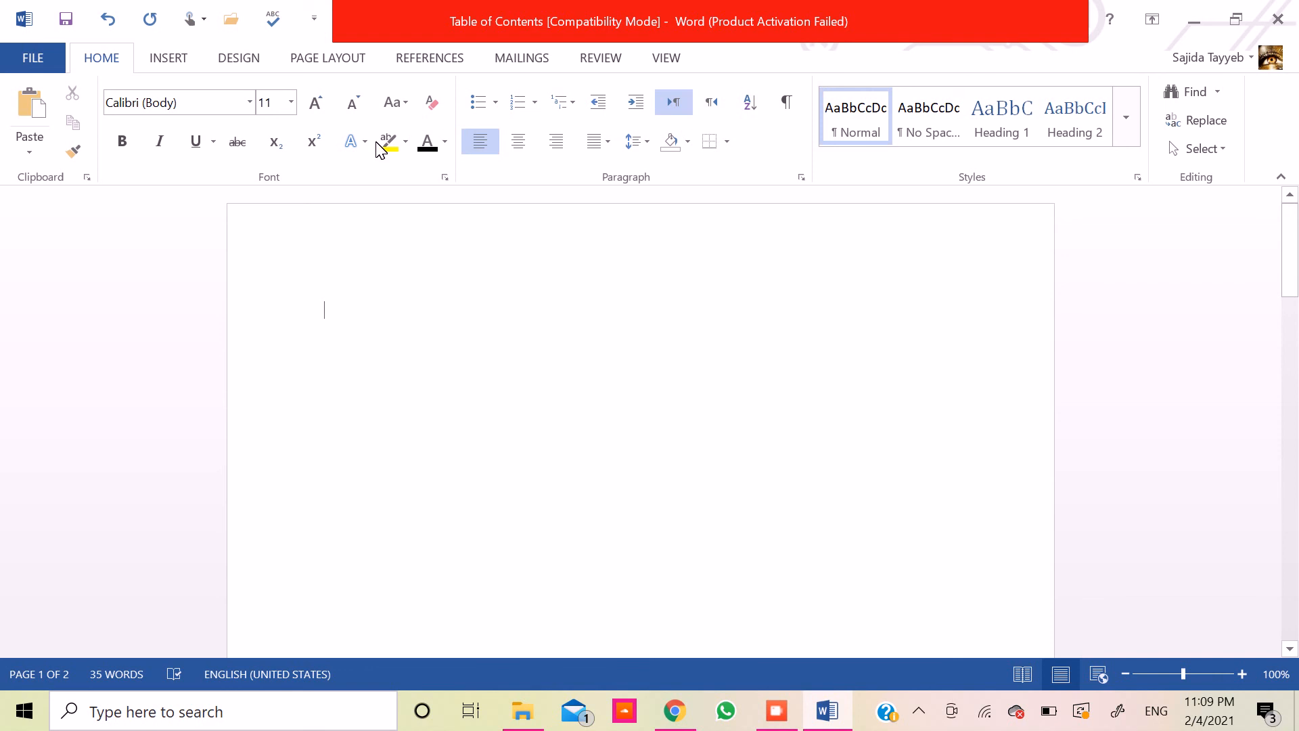
- Insert the built-in Automatic Table 2 table of contents on the blank first page
{"action": "left_click", "coordinate": [420, 49]}
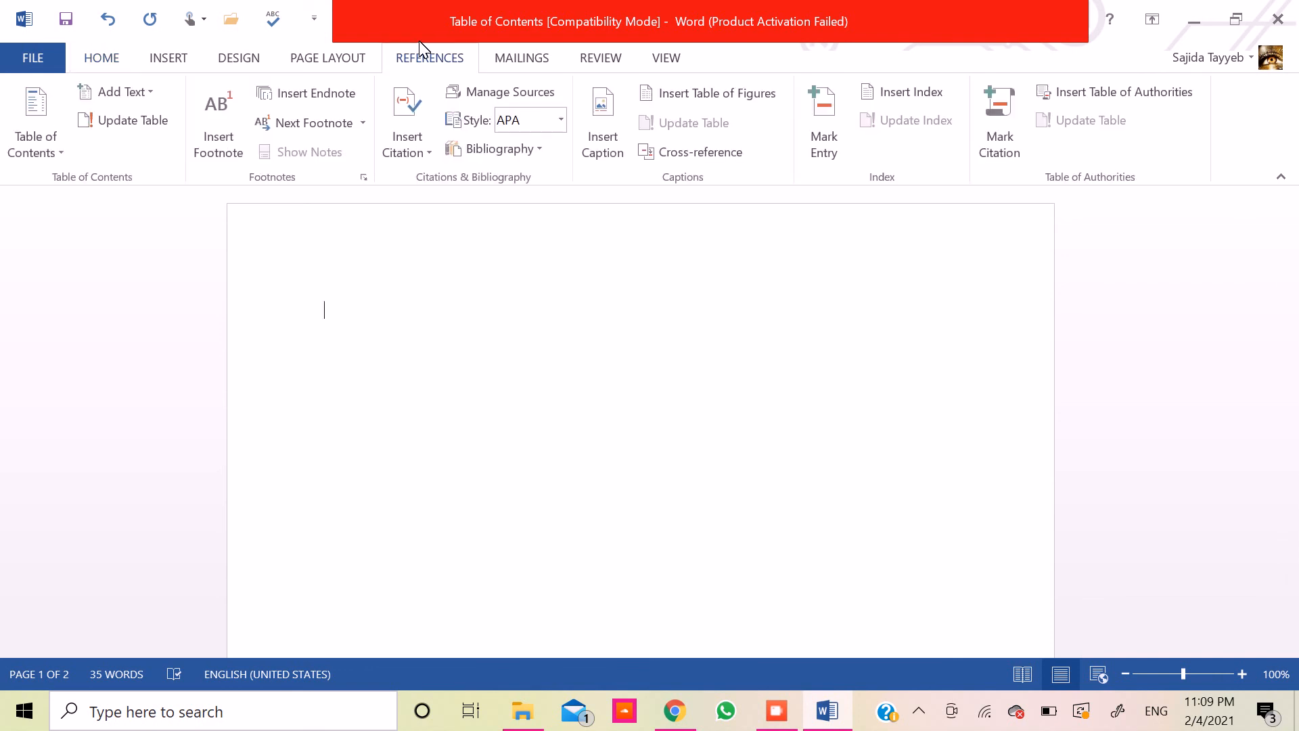
{"action": "left_click", "coordinate": [39, 132]}
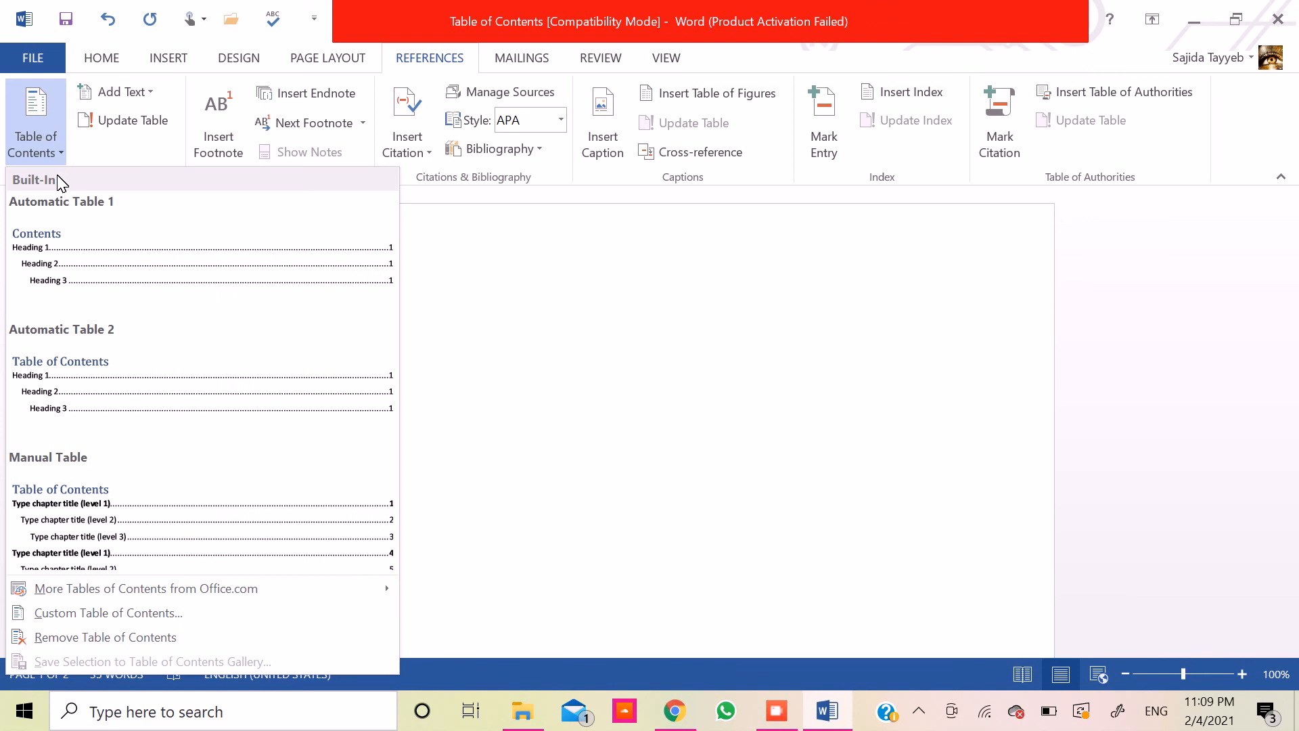
{"action": "left_click", "coordinate": [158, 379]}
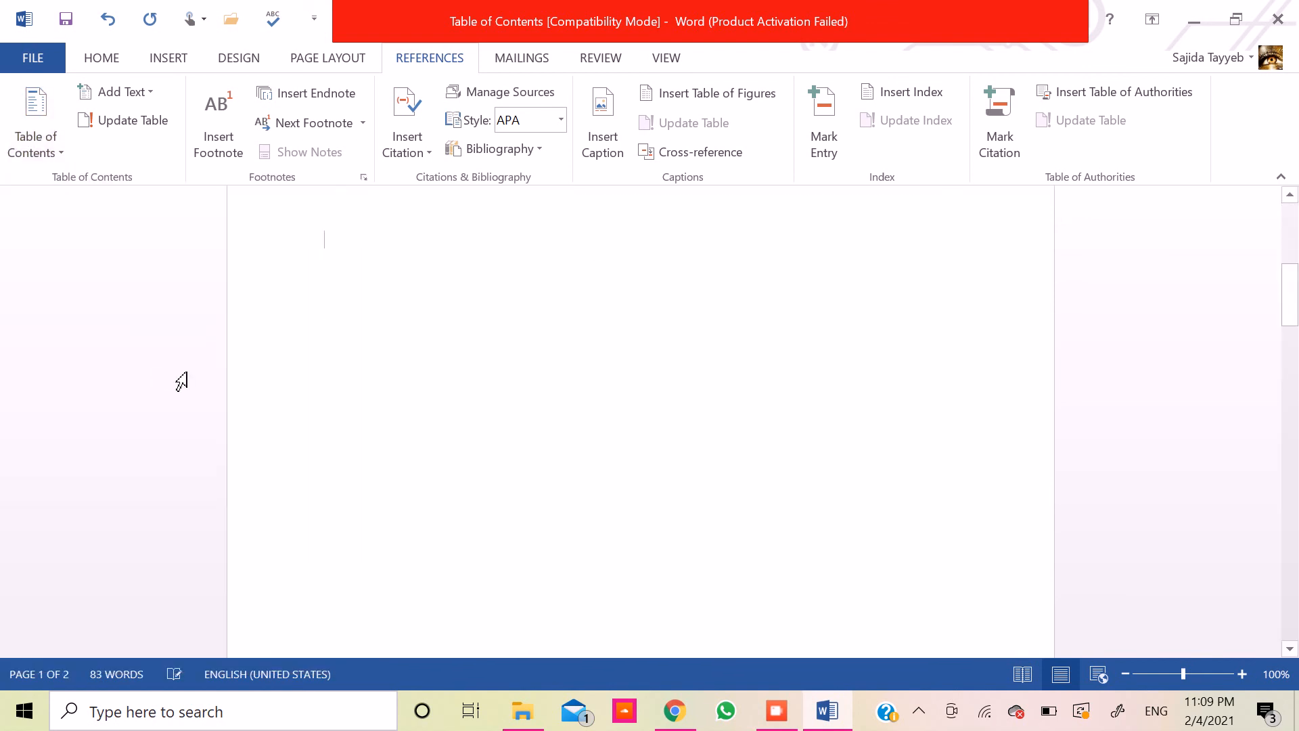
{"action": "scroll", "coordinate": [181, 381], "scroll_direction": "up", "scroll_amount": 3}
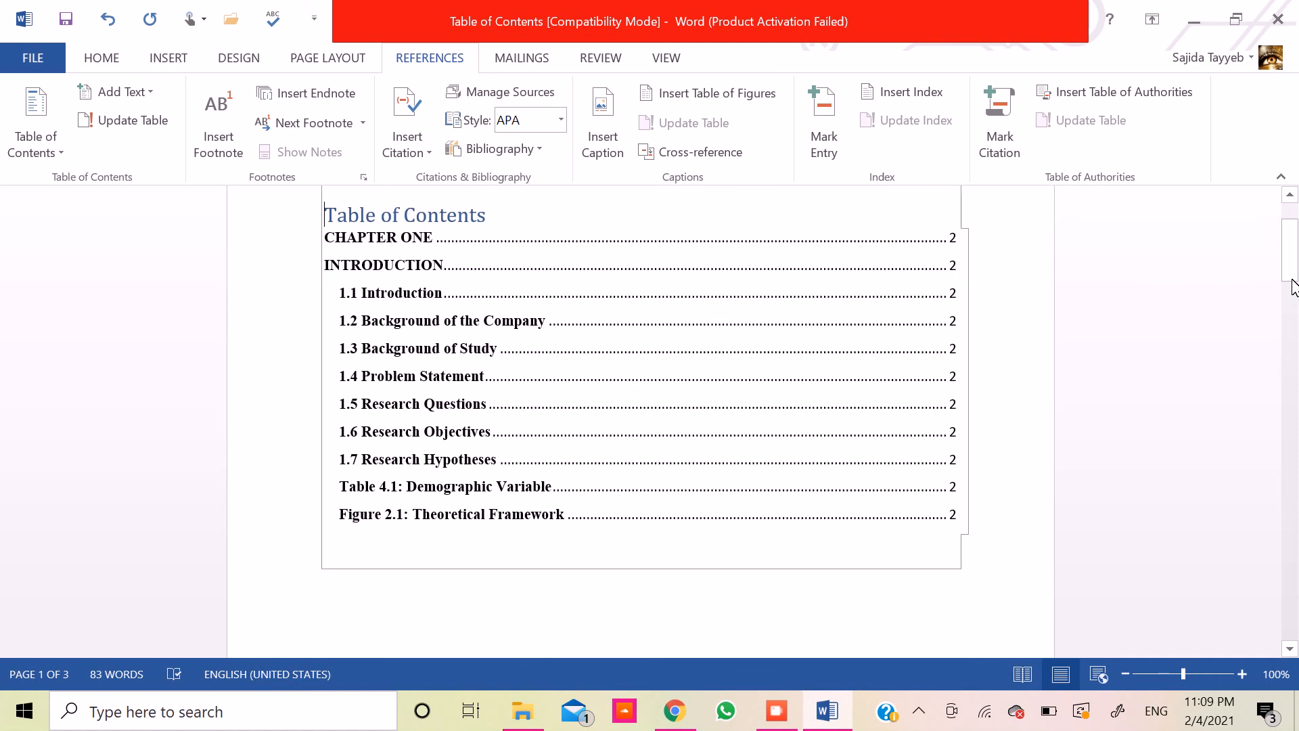
{"action": "left_click_drag", "start_coordinate": [1288, 278], "coordinate": [1285, 262]}
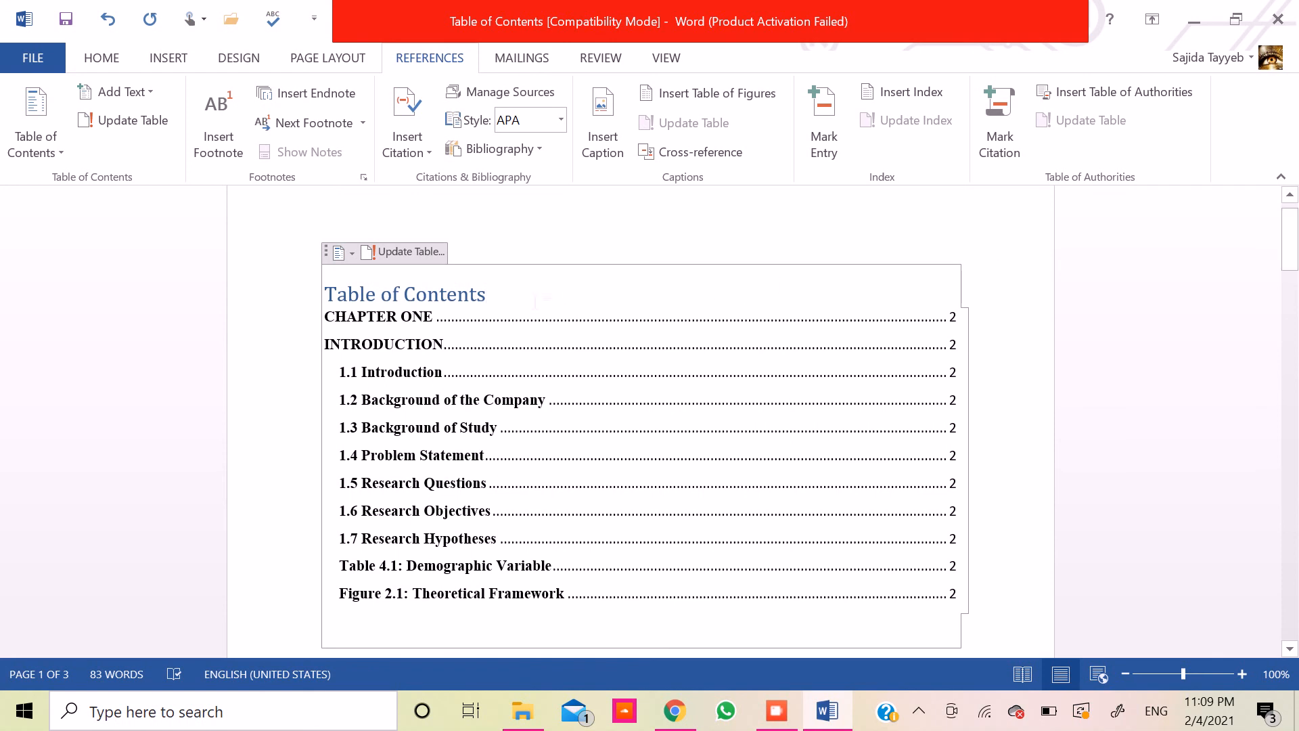
- Center the "Table of Contents" title and change its font color to black
{"action": "key", "text": "shift+Left"}
{"action": "key", "text": "shift+Left"}
{"action": "key", "text": "shift+Left"}
{"action": "key", "text": "shift+Left"}
{"action": "key", "text": "shift+Left"}
{"action": "key", "text": "shift+Left"}
{"action": "key", "text": "shift+Left"}
{"action": "key", "text": "shift+Left"}
{"action": "key", "text": "shift+Left"}
{"action": "key", "text": "shift+Left"}
{"action": "key", "text": "shift+Left"}
{"action": "key", "text": "shift+Left"}
{"action": "key", "text": "shift+Left"}
{"action": "key", "text": "shift+Left"}
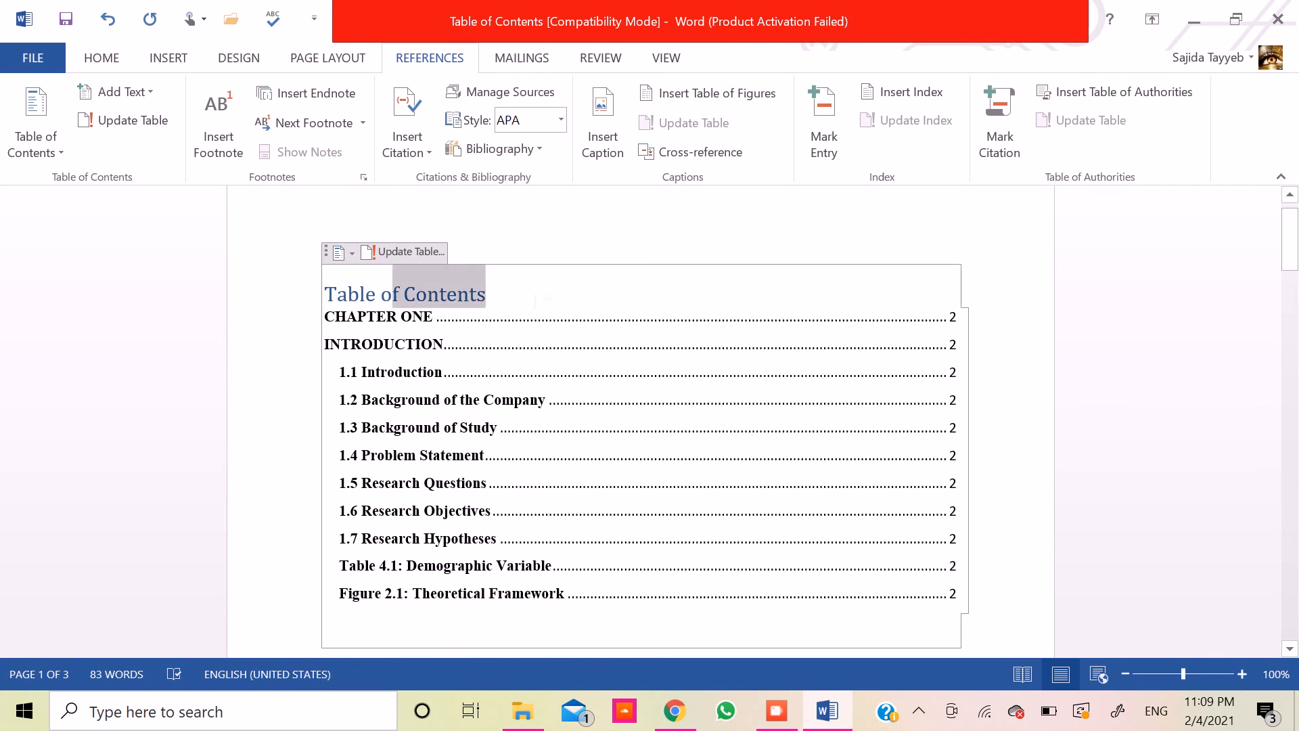
{"action": "key", "text": "shift+Left"}
{"action": "key", "text": "shift+Left"}
{"action": "key", "text": "shift+Left"}
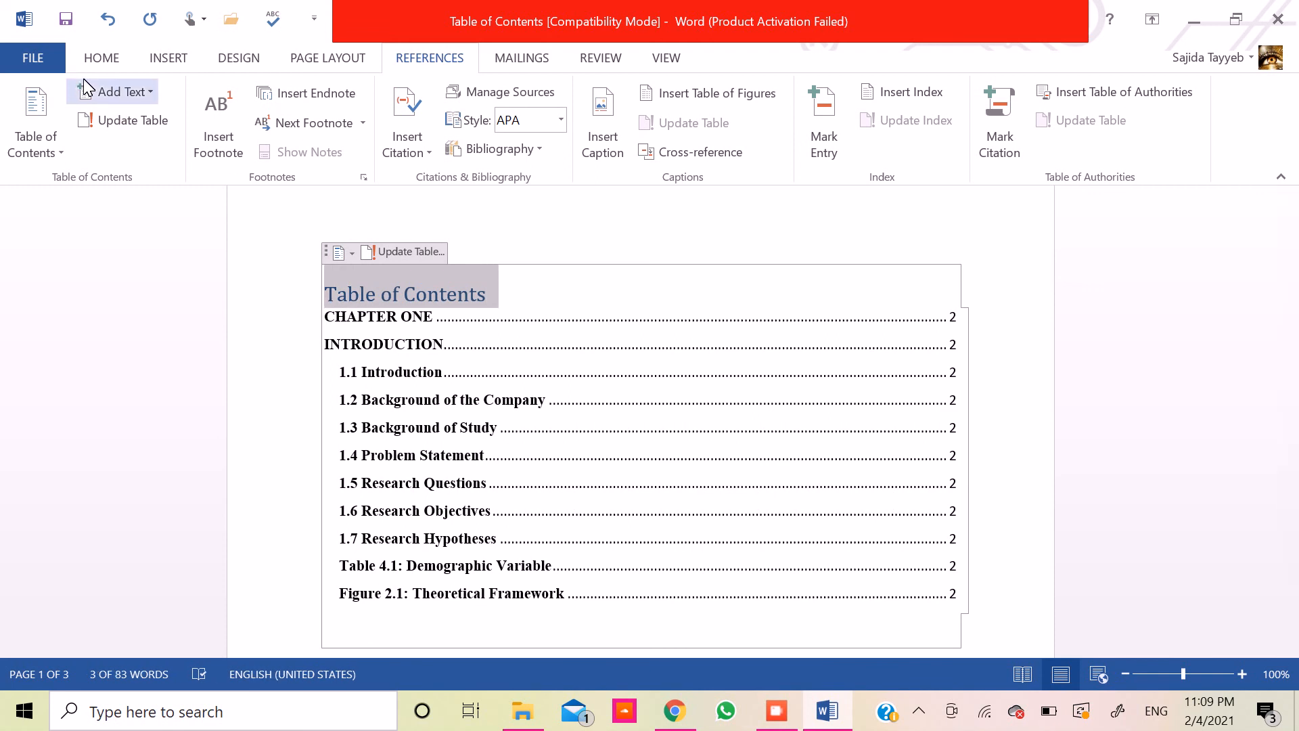
{"action": "left_click", "coordinate": [105, 58]}
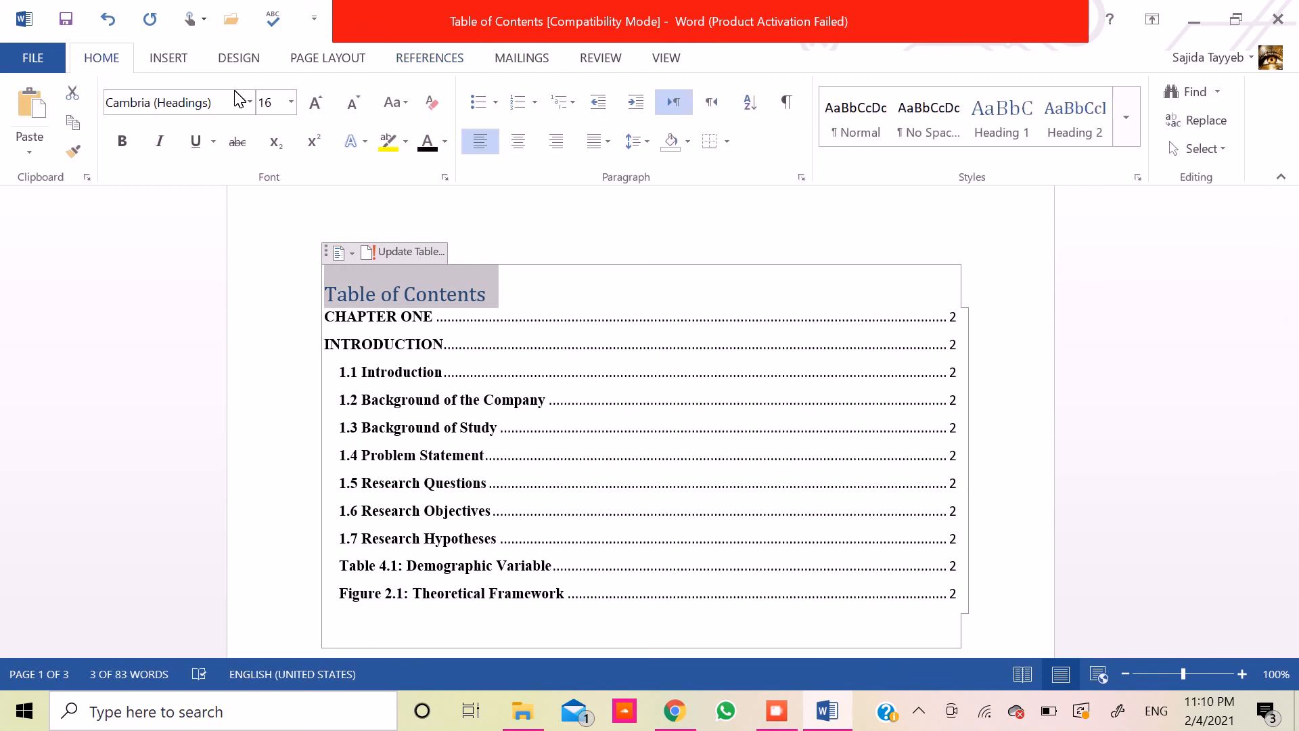
{"action": "left_click", "coordinate": [518, 144]}
{"action": "left_click", "coordinate": [428, 142]}
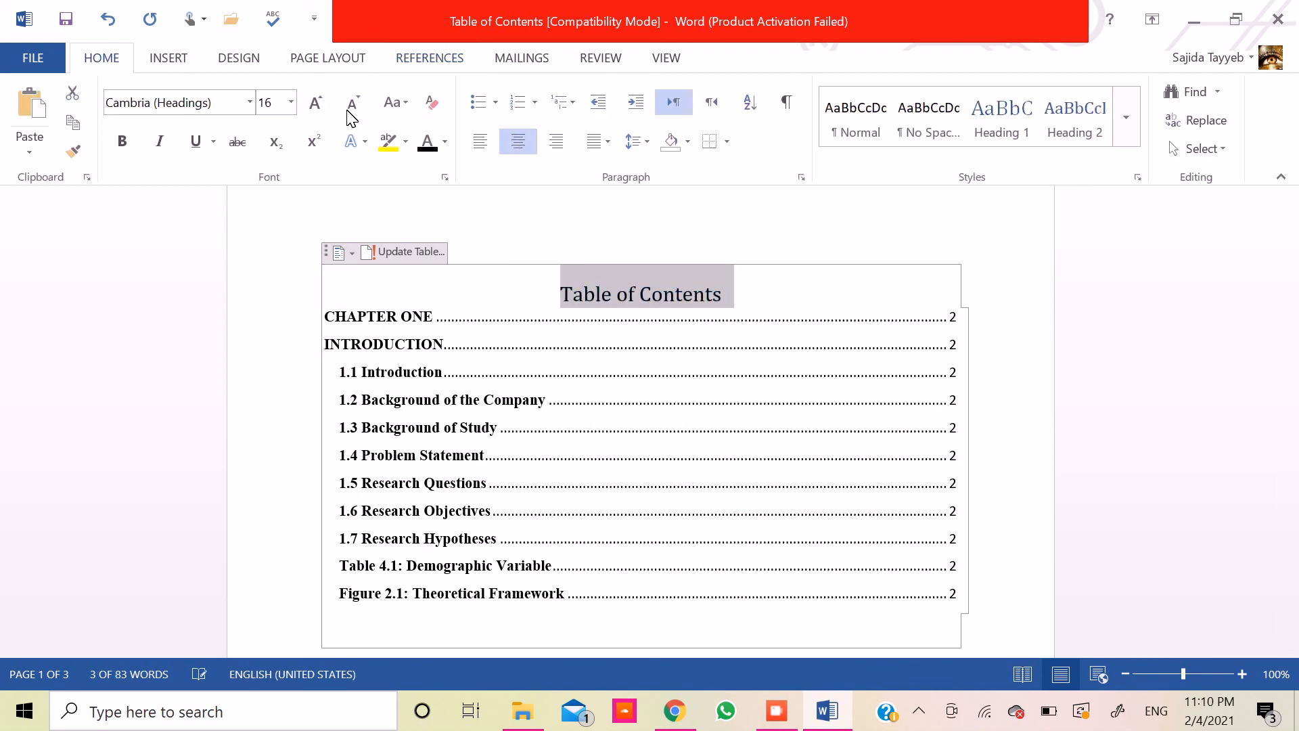
- Format the "Table of Contents" title as bold Times New Roman at 14 pt
{"action": "left_click", "coordinate": [352, 103]}
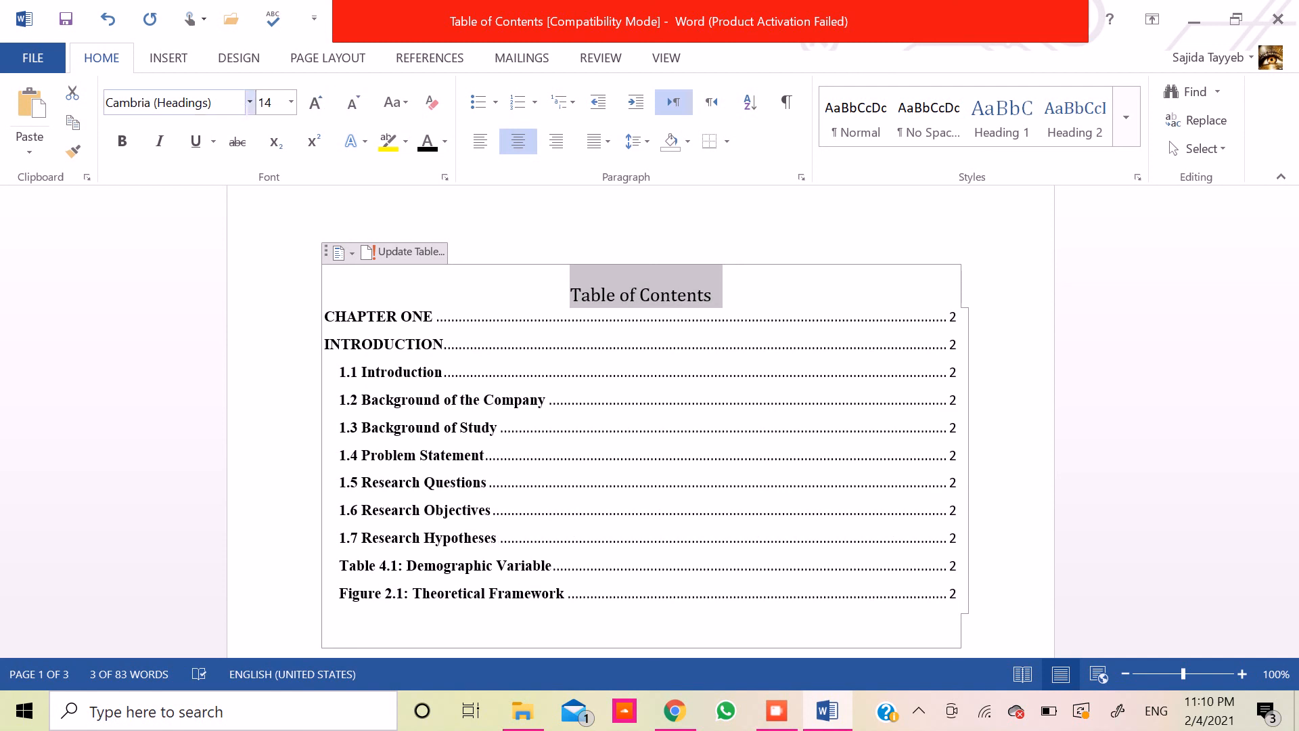
{"action": "left_click", "coordinate": [230, 103]}
{"action": "type", "text": "Times New Roman"}
{"action": "key", "text": "Return"}
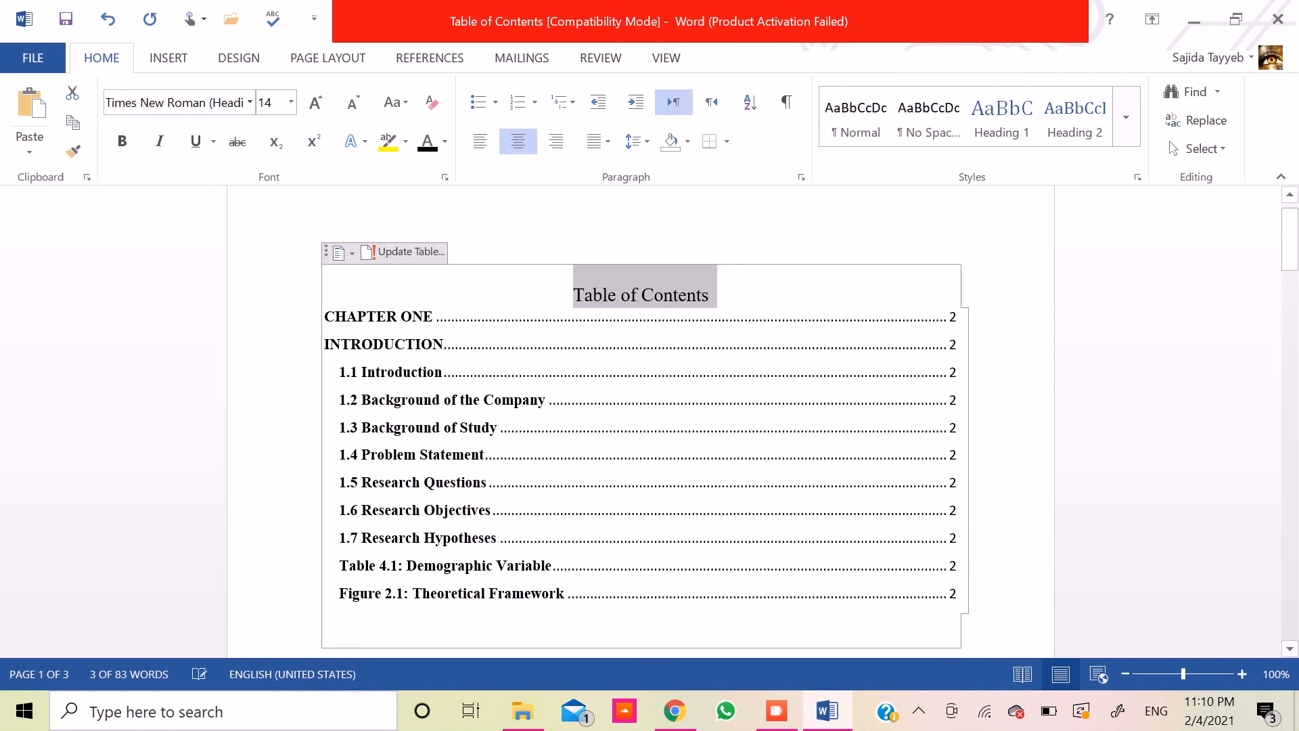
{"action": "left_click", "coordinate": [118, 139]}
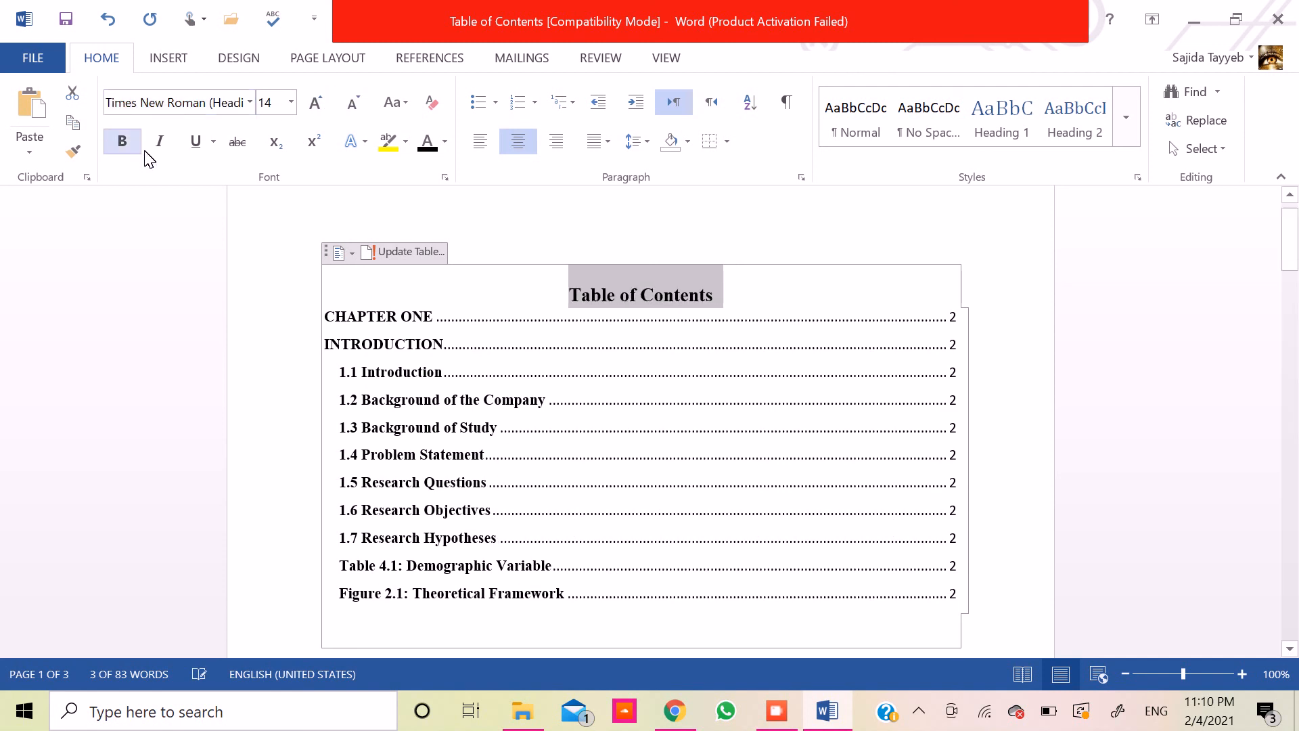
- Set all entries of the table of contents, from CHAPTER ONE to Figure 2.1, to Times New Roman at 12 pt
{"action": "left_click", "coordinate": [332, 319]}
{"action": "key", "text": "shift+Down"}
{"action": "key", "text": "shift+Down"}
{"action": "key", "text": "shift+Down"}
{"action": "key", "text": "shift+Down"}
{"action": "key", "text": "shift+Down"}
{"action": "key", "text": "shift+Down"}
{"action": "key", "text": "shift+Down"}
{"action": "key", "text": "shift+Down"}
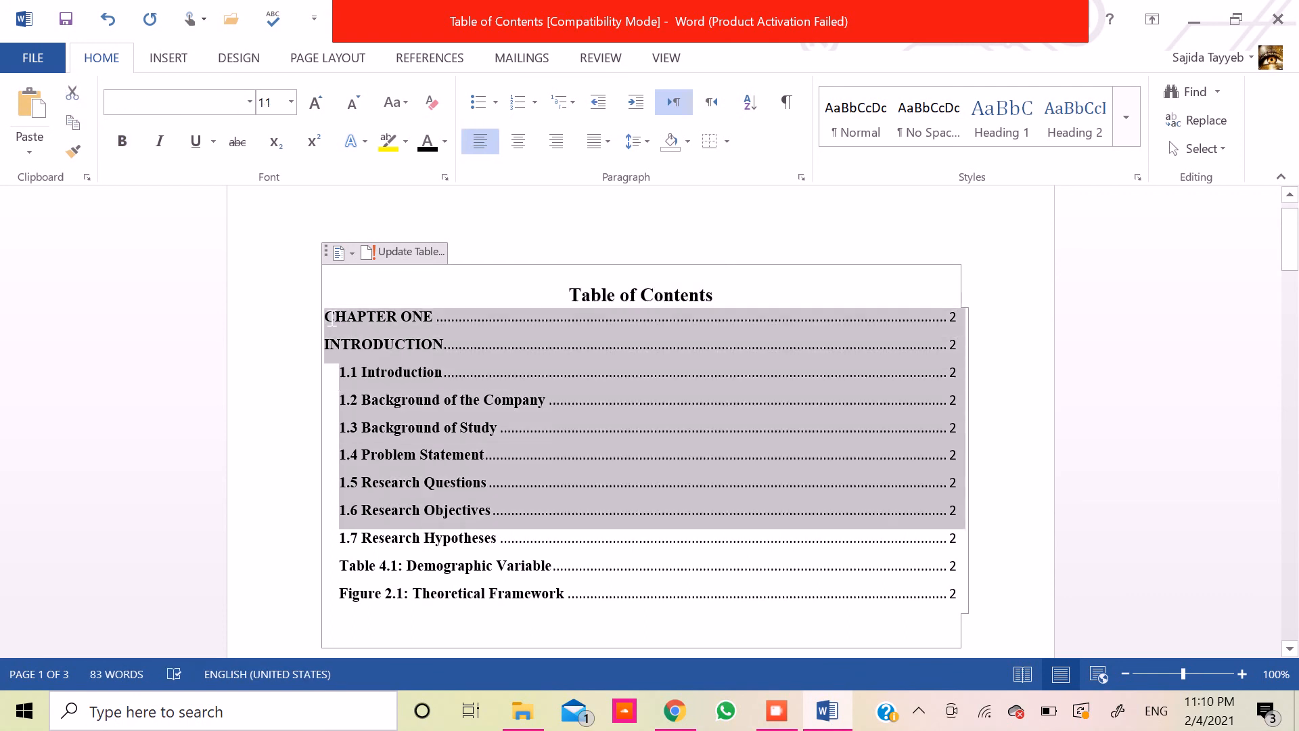
{"action": "key", "text": "shift+Down"}
{"action": "key", "text": "shift+Down"}
{"action": "key", "text": "shift+Down"}
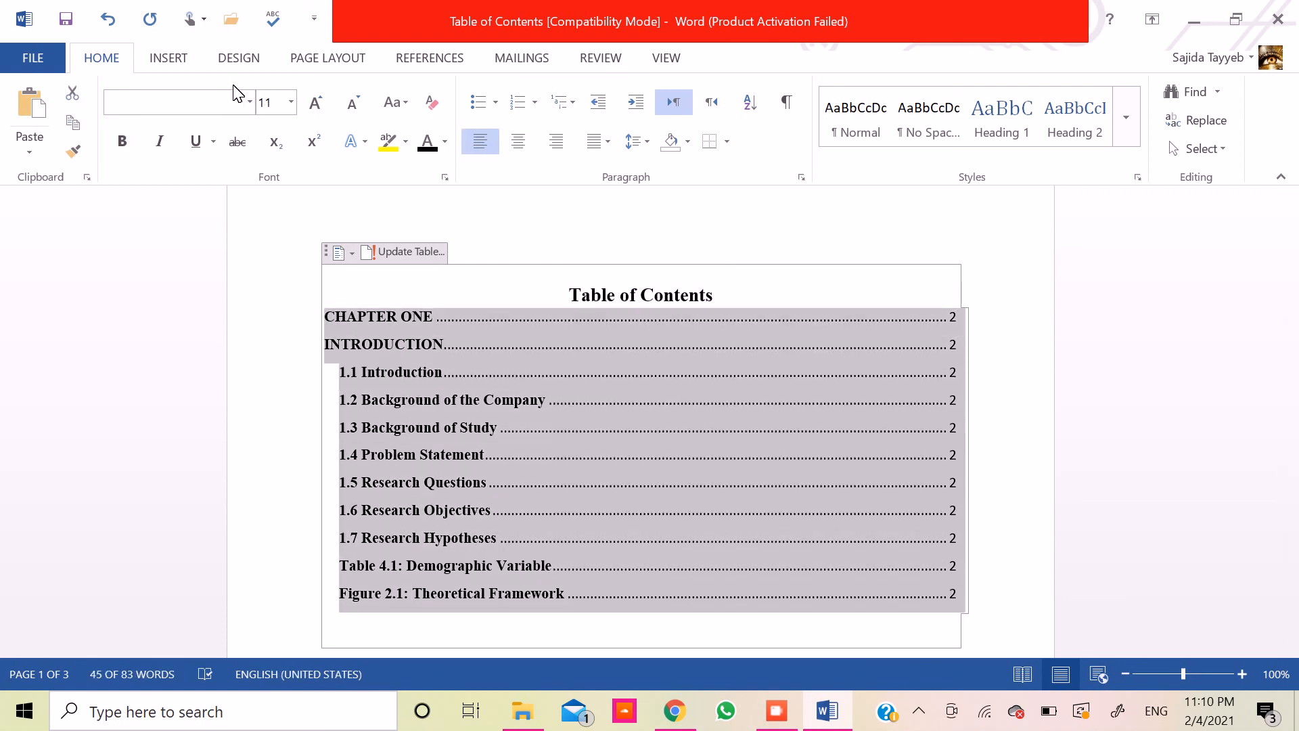
{"action": "left_click", "coordinate": [234, 103]}
{"action": "type", "text": "Times New Roman"}
{"action": "key", "text": "Return"}
{"action": "left_click", "coordinate": [320, 103]}
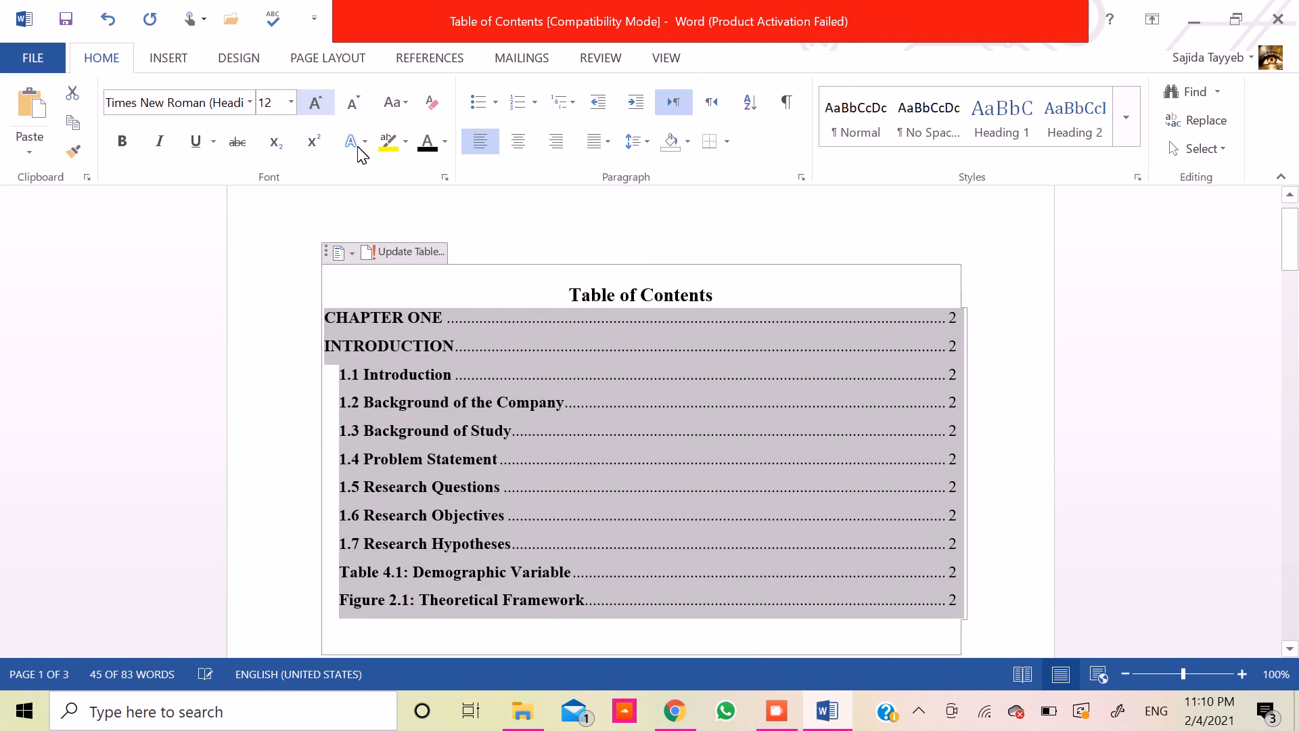
{"action": "left_click", "coordinate": [452, 326]}
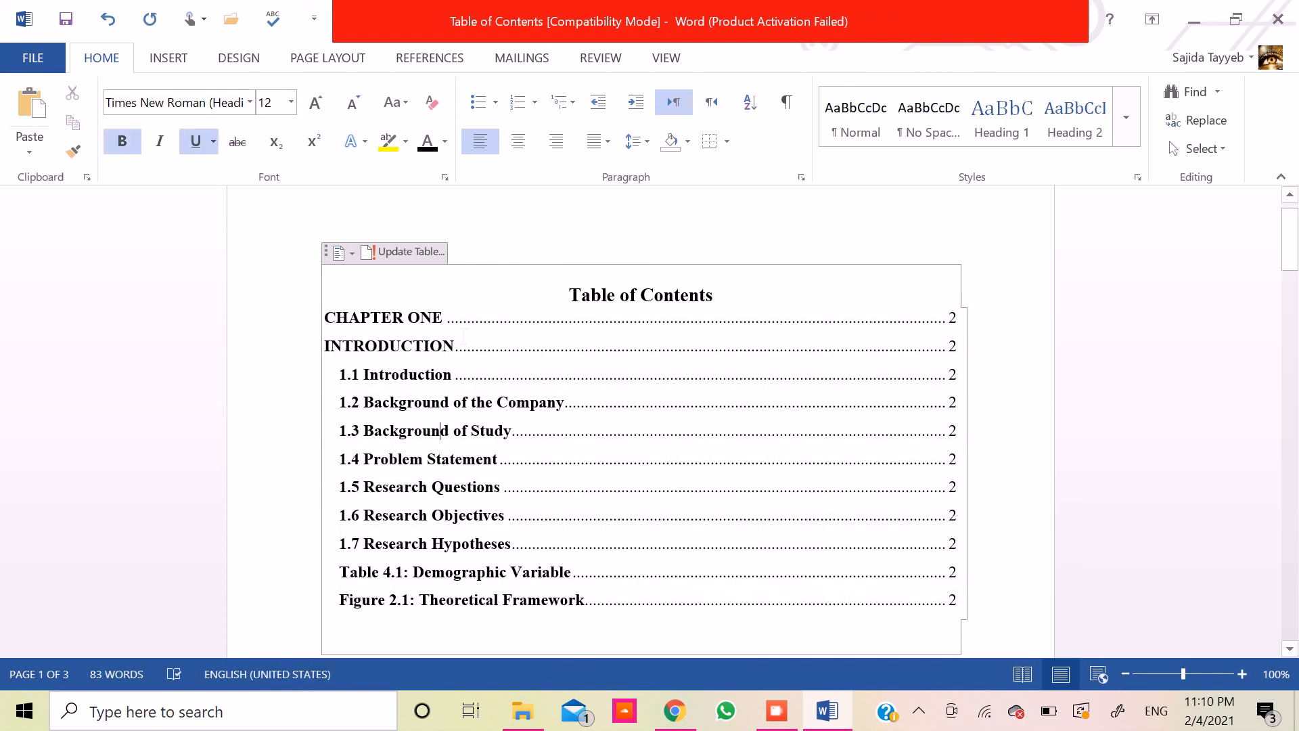
- Below the table of contents, enter the headings "List of Tables" and "List of Figures" with a blank line between them
{"action": "key", "text": "Down"}
{"action": "key", "text": "Down"}
{"action": "key", "text": "Down"}
{"action": "key", "text": "Down"}
{"action": "key", "text": "Down"}
{"action": "key", "text": "Down"}
{"action": "key", "text": "Down"}
{"action": "key", "text": "Down"}
{"action": "key", "text": "Down"}
{"action": "key", "text": "Down"}
{"action": "key", "text": "Down"}
{"action": "key", "text": "Down"}
{"action": "key", "text": "Down"}
{"action": "key", "text": "Down"}
{"action": "key", "text": "Down"}
{"action": "key", "text": "Down"}
{"action": "key", "text": "Down"}
{"action": "key", "text": "Down"}
{"action": "key", "text": "Down"}
{"action": "key", "text": "Down"}
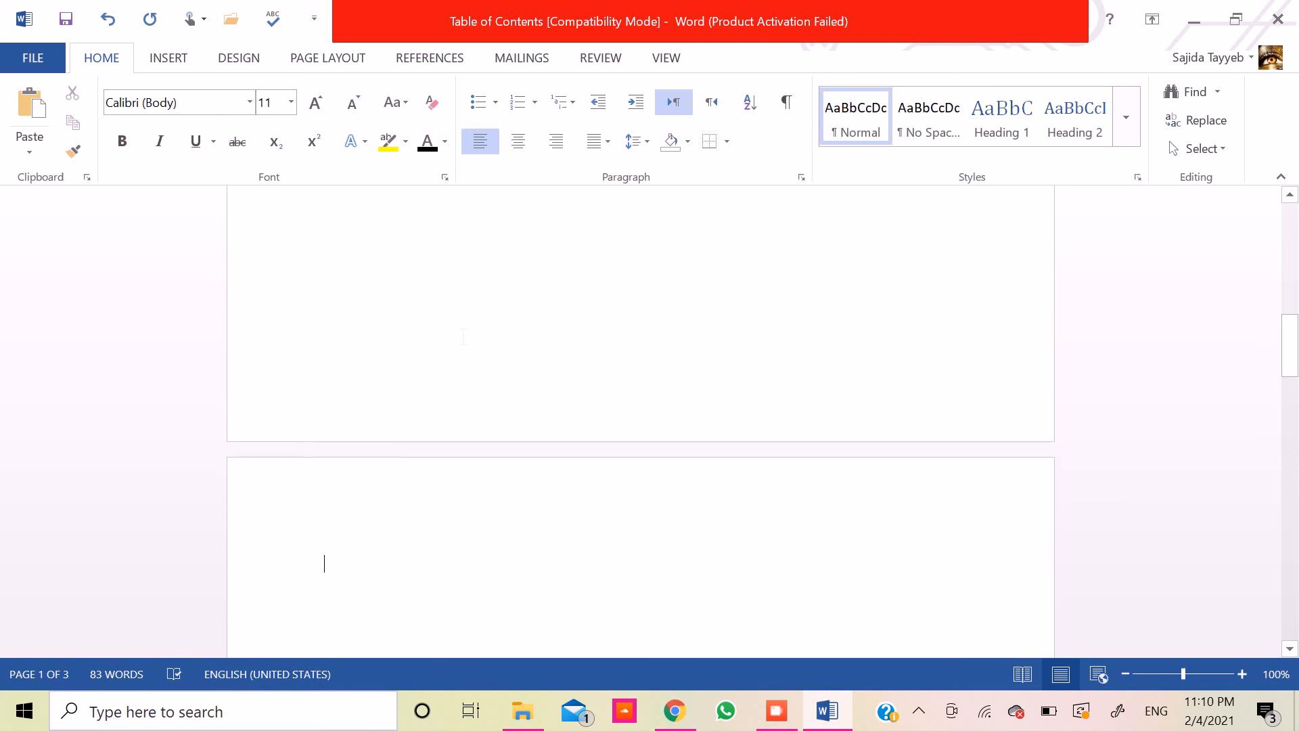
{"action": "type", "text": "Lid"}
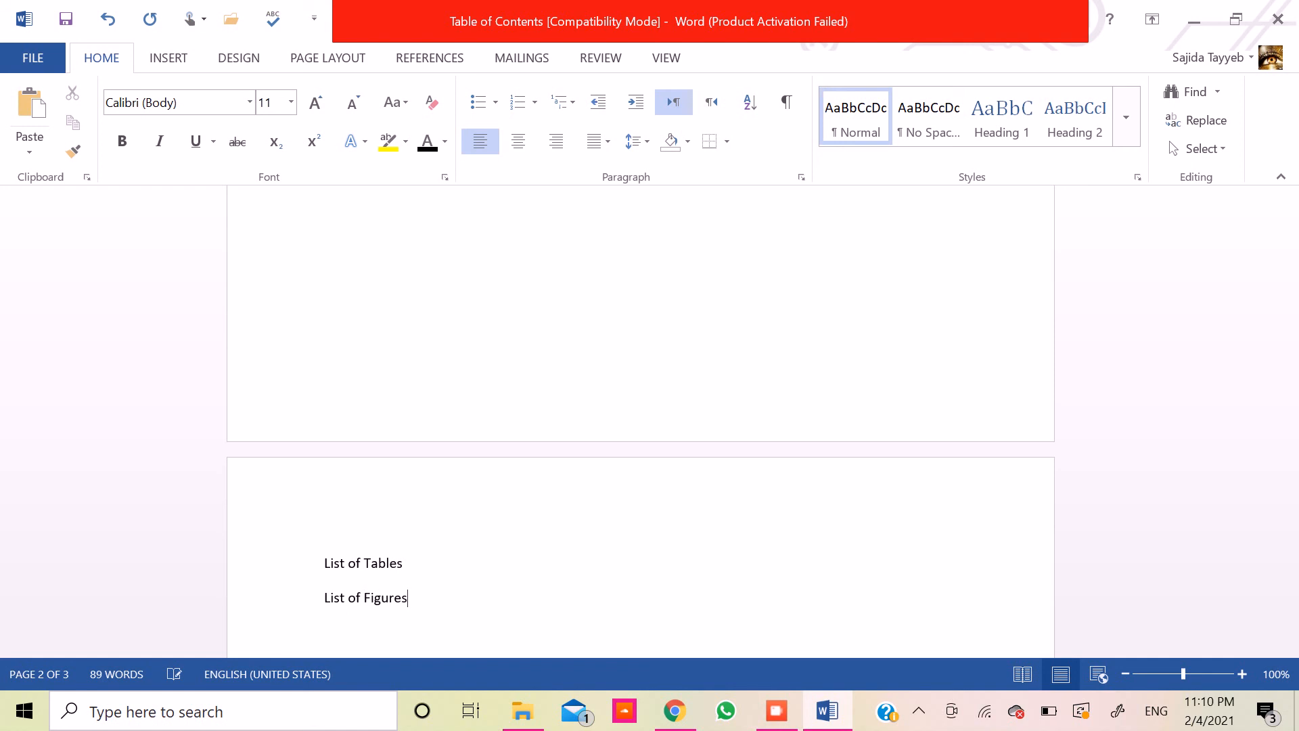
{"action": "key", "text": "Return"}
- Format the "List of Tables" and "List of Figures" headings as centered, bold Times New Roman at 14 pt
{"action": "key", "text": "shift+Down"}
{"action": "key", "text": "shift+Down"}
{"action": "key", "text": "shift+Down"}
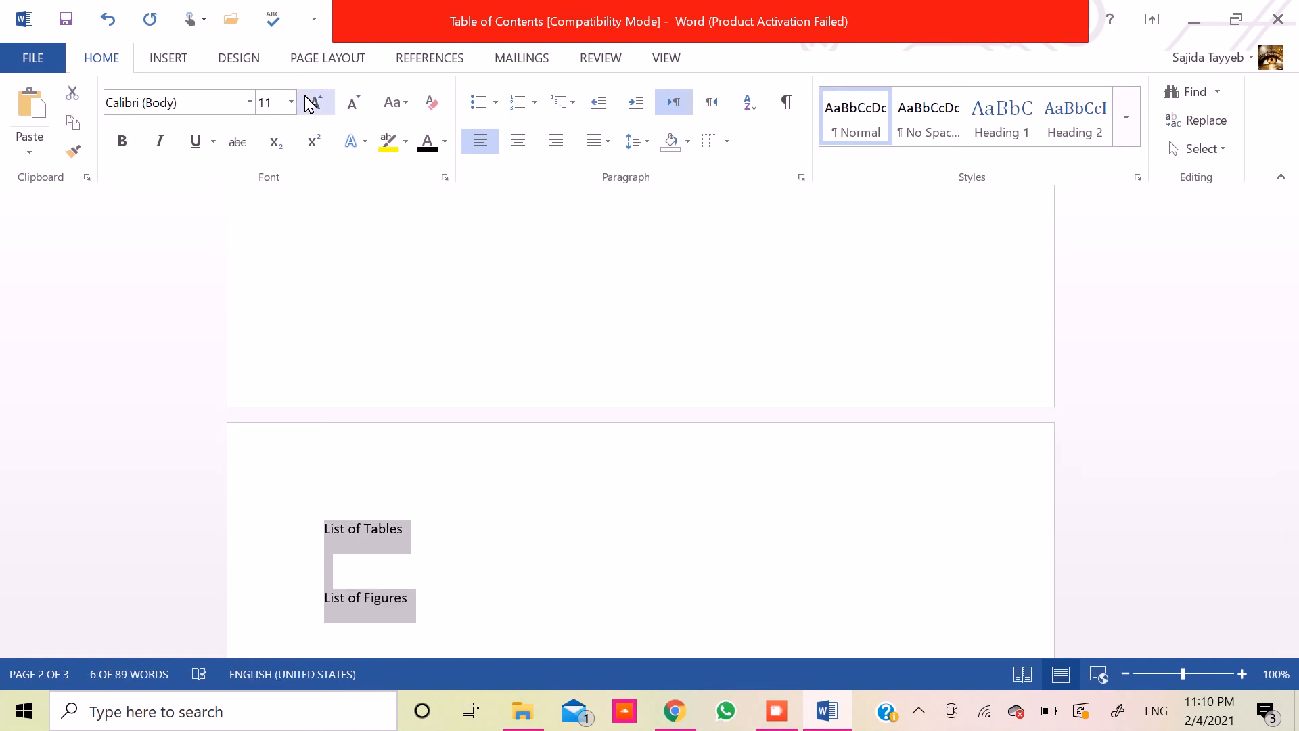
{"action": "left_click", "coordinate": [314, 103]}
{"action": "left_click", "coordinate": [315, 102]}
{"action": "left_click", "coordinate": [205, 109]}
{"action": "type", "text": "Times New Roman"}
{"action": "key", "text": "Return"}
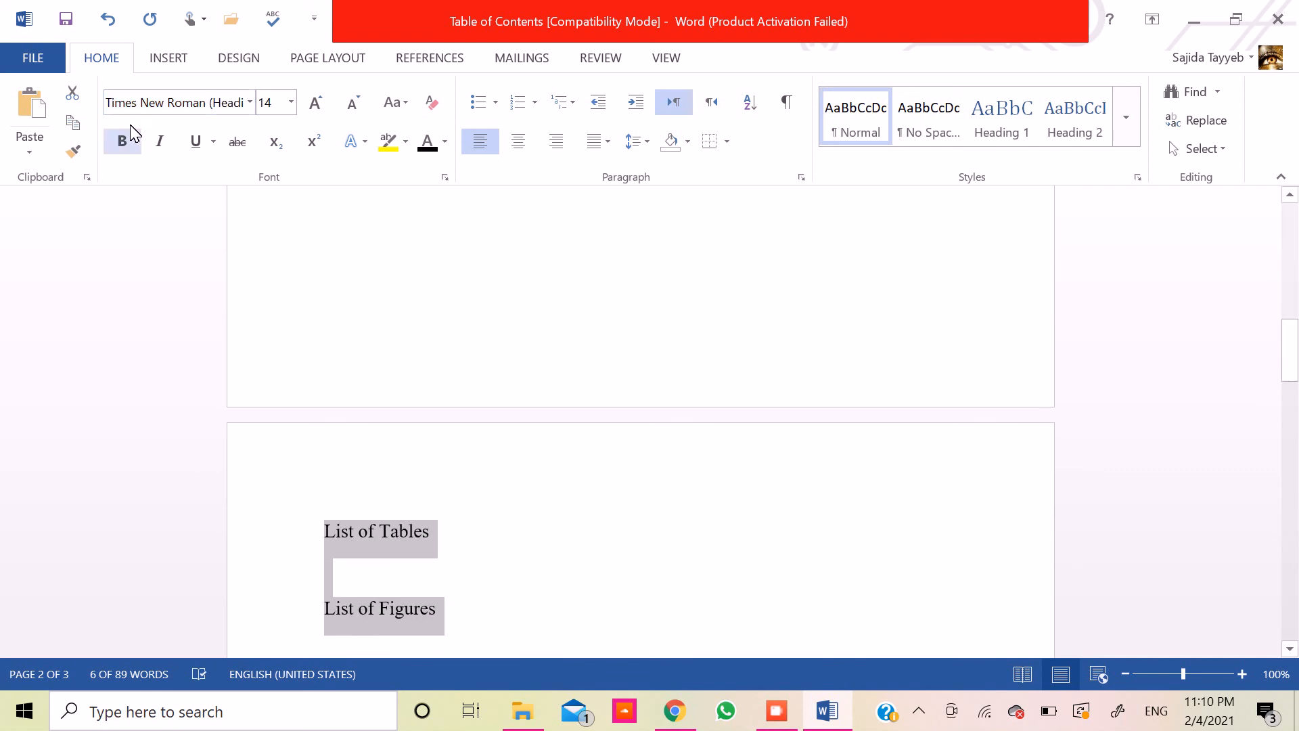
{"action": "left_click", "coordinate": [122, 141]}
{"action": "left_click", "coordinate": [519, 141]}
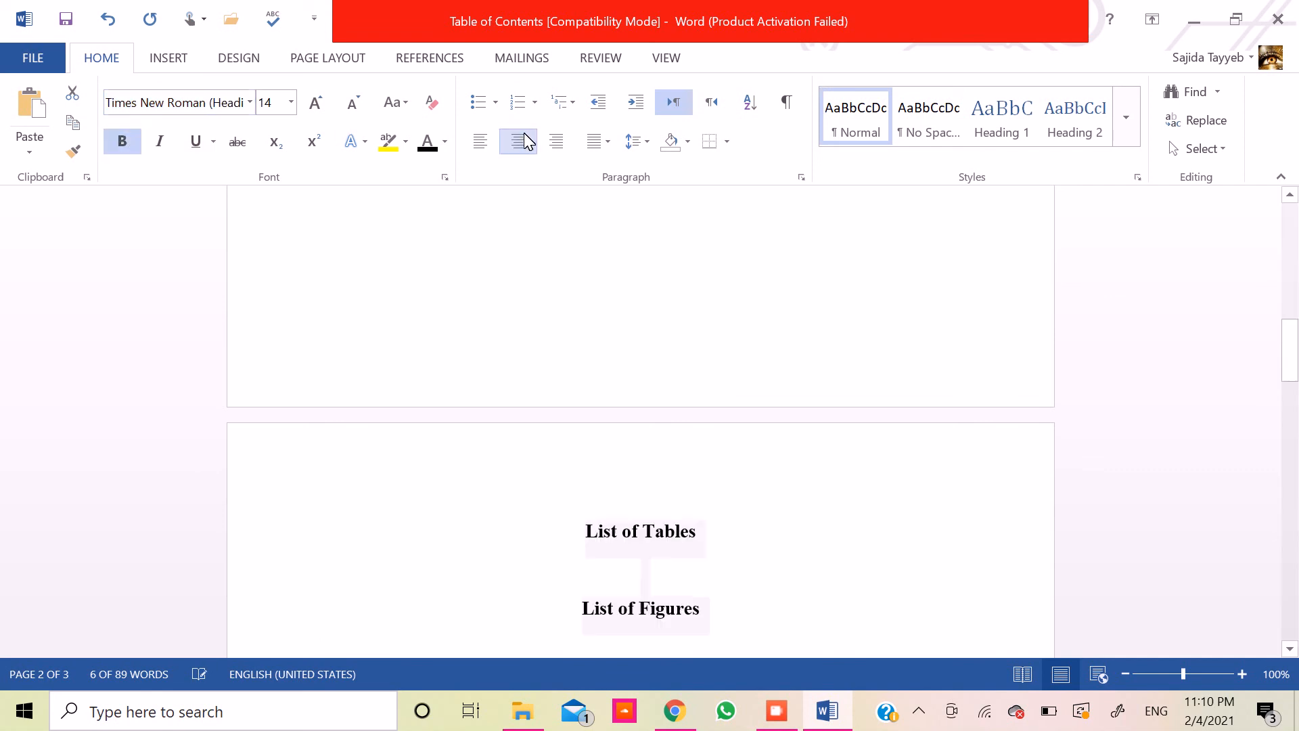
- Add several blank lines between the "List of Tables" and "List of Figures" headings and left-align the line under "List of Tables"
{"action": "key", "text": "Down"}
{"action": "key", "text": "Left"}
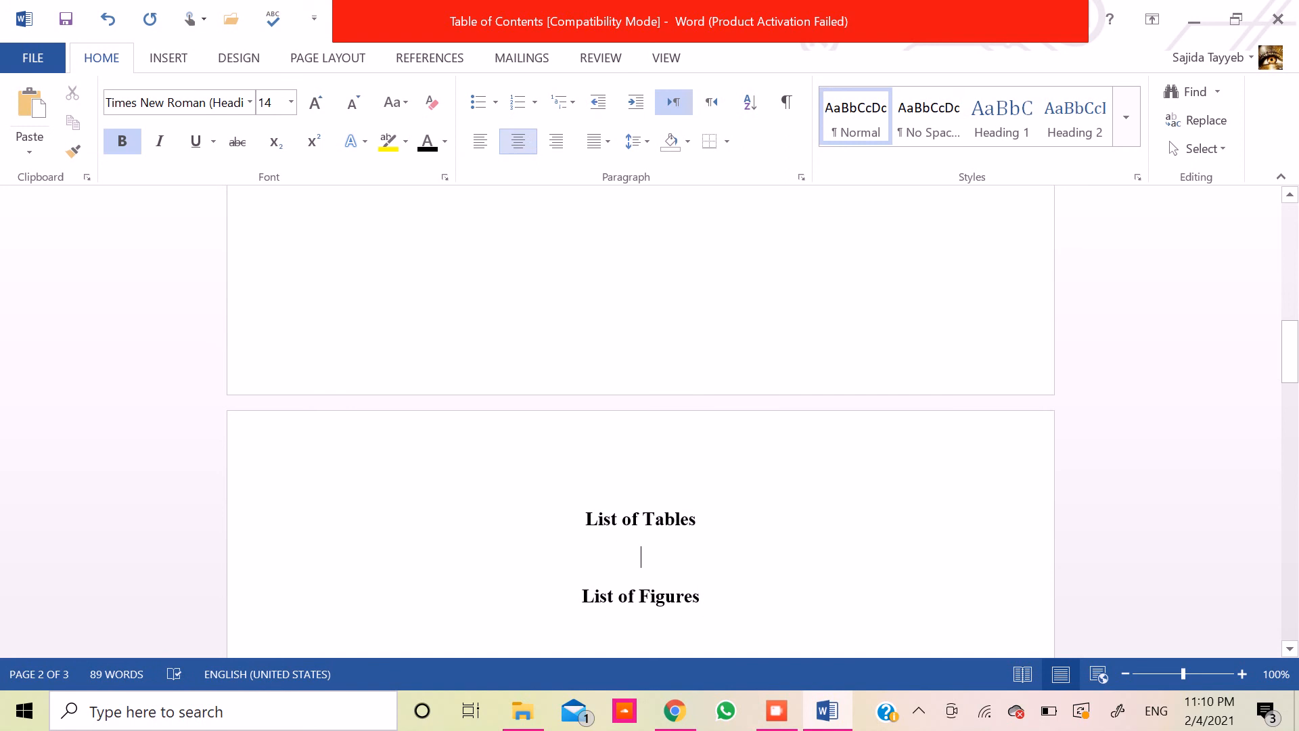
{"action": "key", "text": "Return"}
{"action": "key", "text": "Return"}
{"action": "key", "text": "Return"}
{"action": "key", "text": "Return"}
{"action": "key", "text": "Return"}
{"action": "key", "text": "Return"}
{"action": "key", "text": "Return"}
{"action": "key", "text": "Return"}
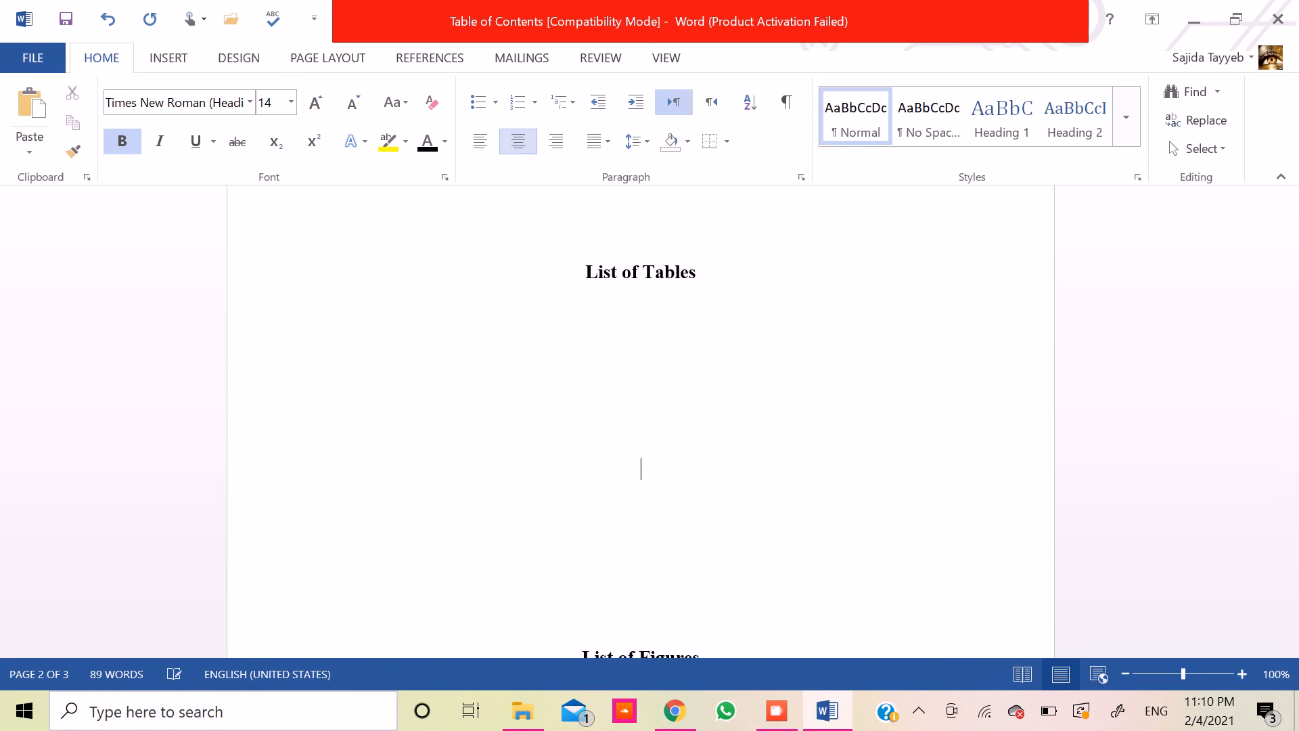
{"action": "key", "text": "Up"}
{"action": "key", "text": "Up"}
{"action": "key", "text": "Down"}
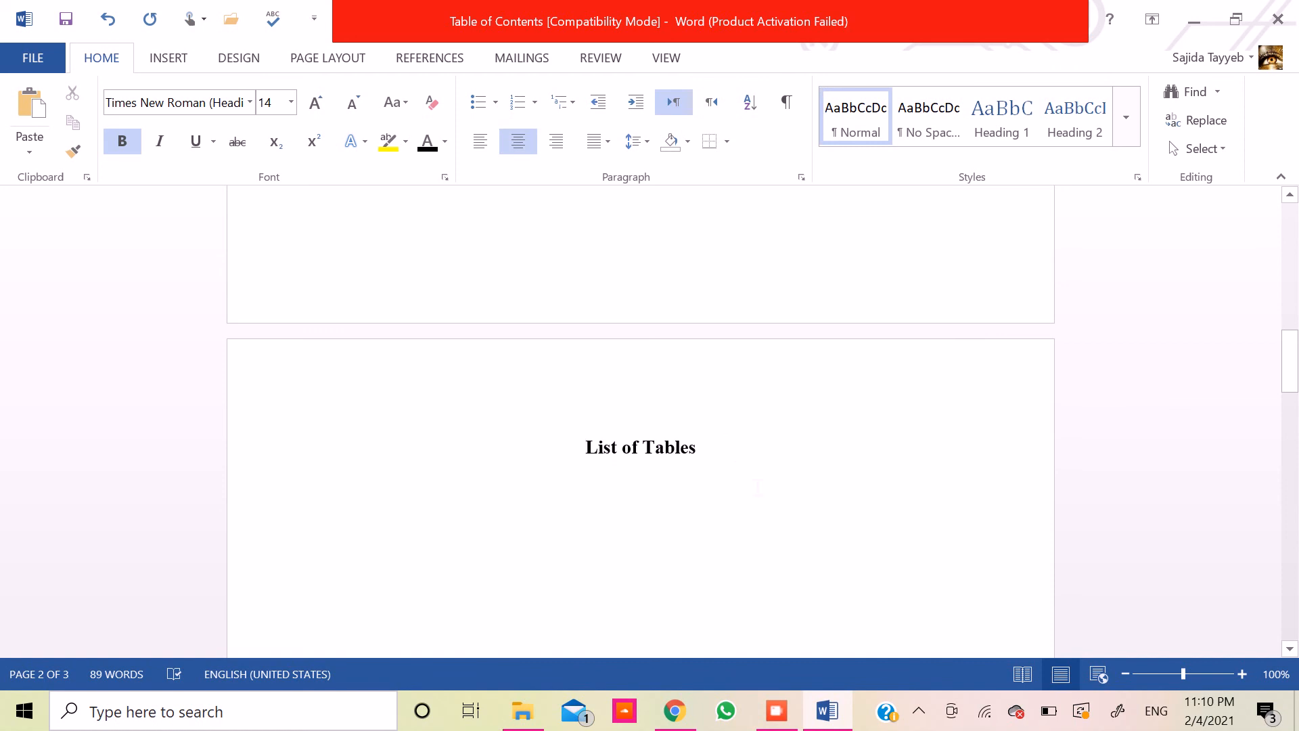
{"action": "key", "text": "Return"}
{"action": "left_click", "coordinate": [468, 143]}
{"action": "key", "text": "Up"}
{"action": "key", "text": "Up"}
{"action": "key", "text": "Up"}
{"action": "key", "text": "Up"}
{"action": "key", "text": "Up"}
{"action": "key", "text": "Up"}
{"action": "key", "text": "Up"}
{"action": "key", "text": "Up"}
{"action": "key", "text": "Up"}
{"action": "key", "text": "Up"}
{"action": "key", "text": "Up"}
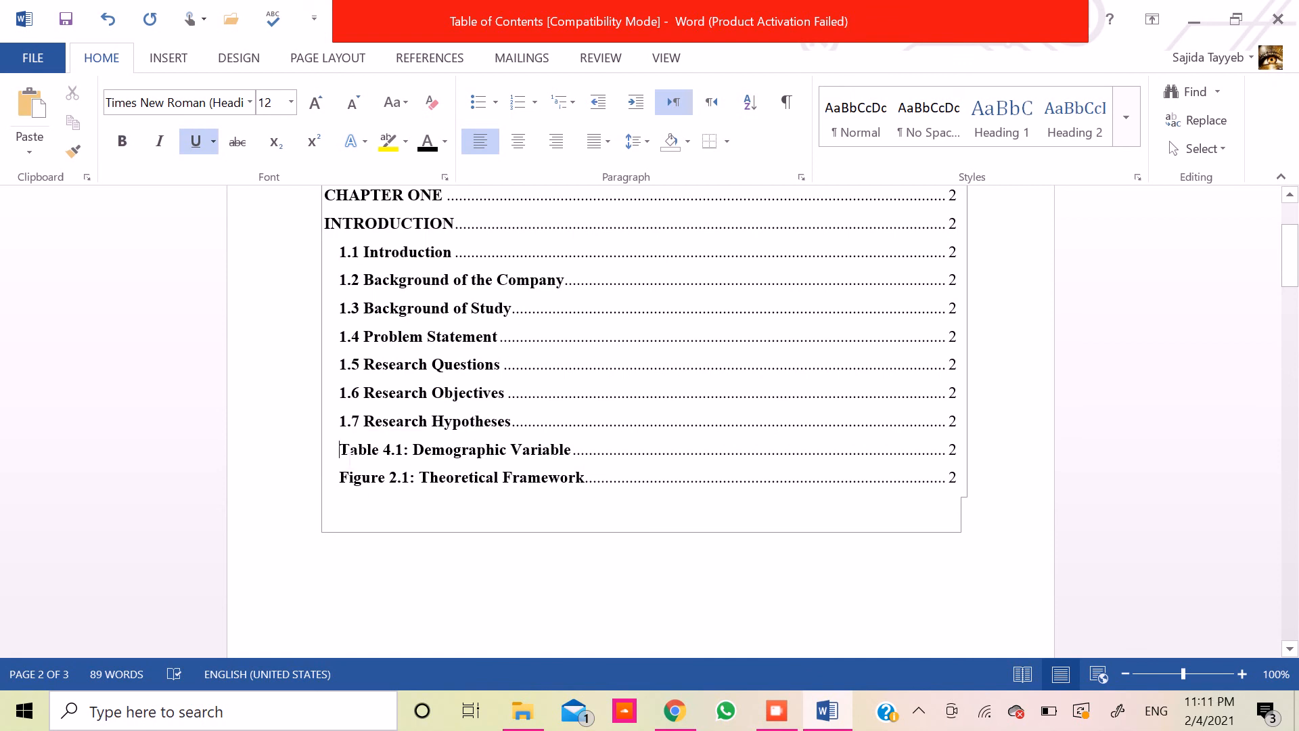
{"action": "triple_click", "coordinate": [348, 455]}
{"action": "right_click", "coordinate": [348, 456]}
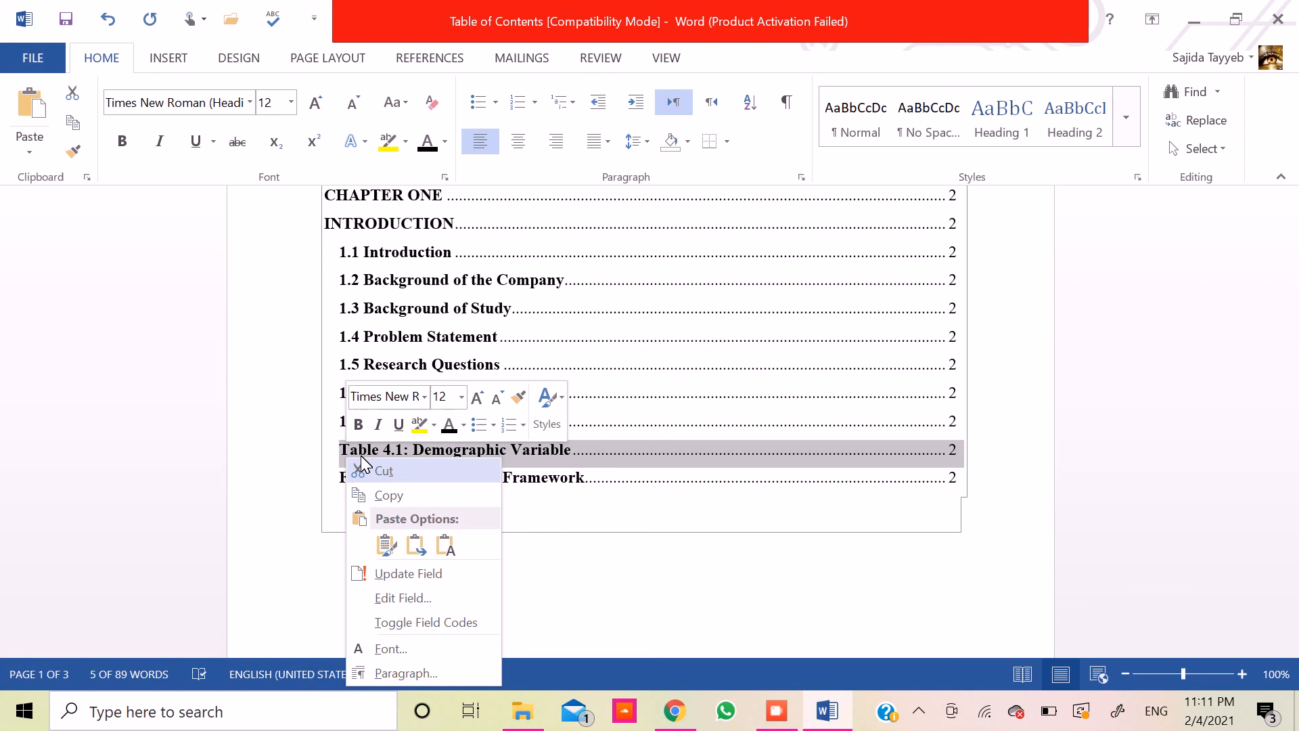
{"action": "key", "text": "Escape"}
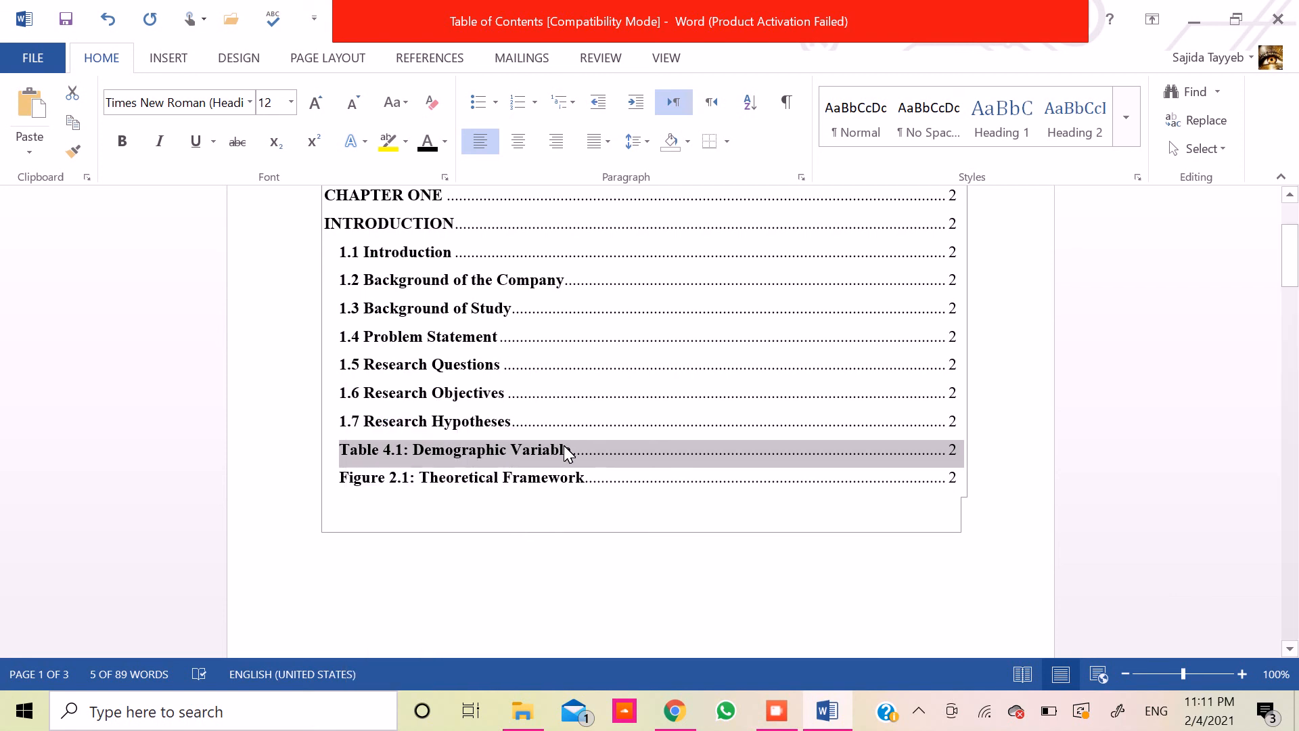
{"action": "left_click", "coordinate": [564, 447], "text": "ctrl"}
{"action": "key", "text": "Up"}
{"action": "key", "text": "Up"}
{"action": "key", "text": "Up"}
{"action": "key", "text": "Up"}
{"action": "key", "text": "Up"}
{"action": "key", "text": "Up"}
{"action": "key", "text": "Up"}
{"action": "key", "text": "Up"}
{"action": "key", "text": "Up"}
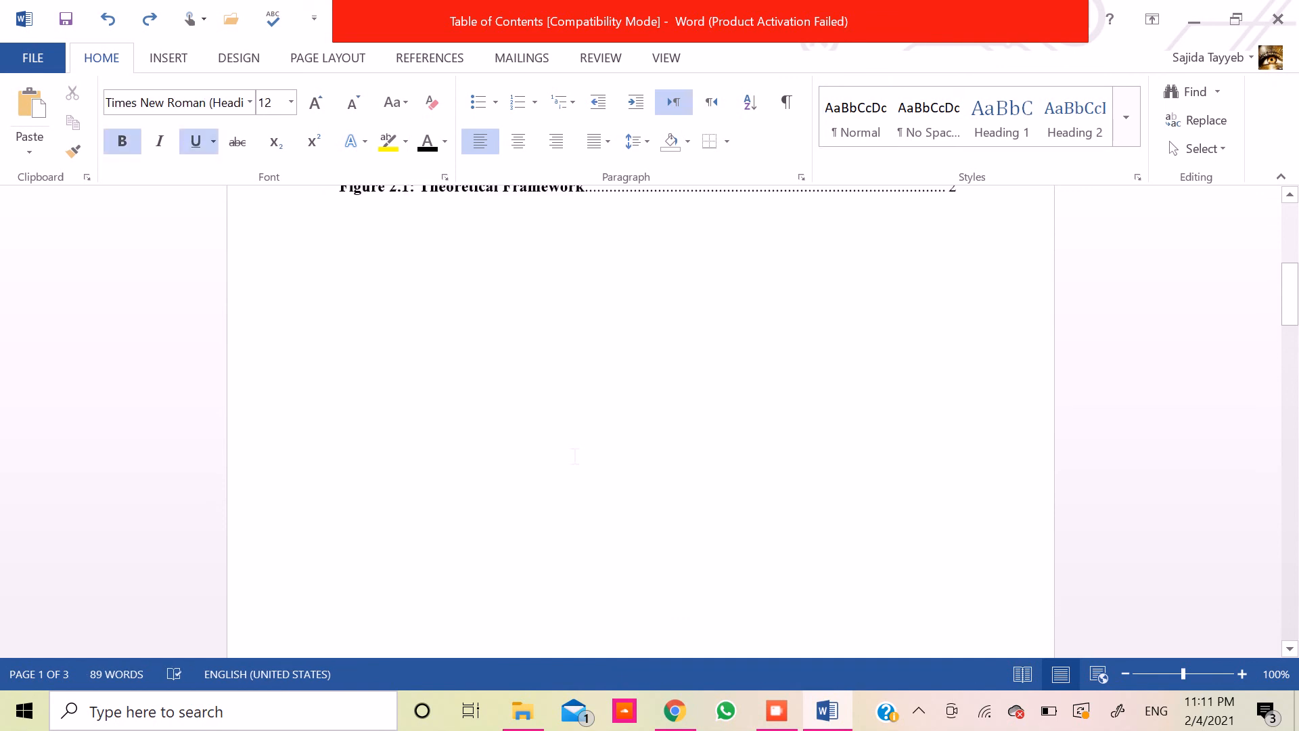
{"action": "key", "text": "Up"}
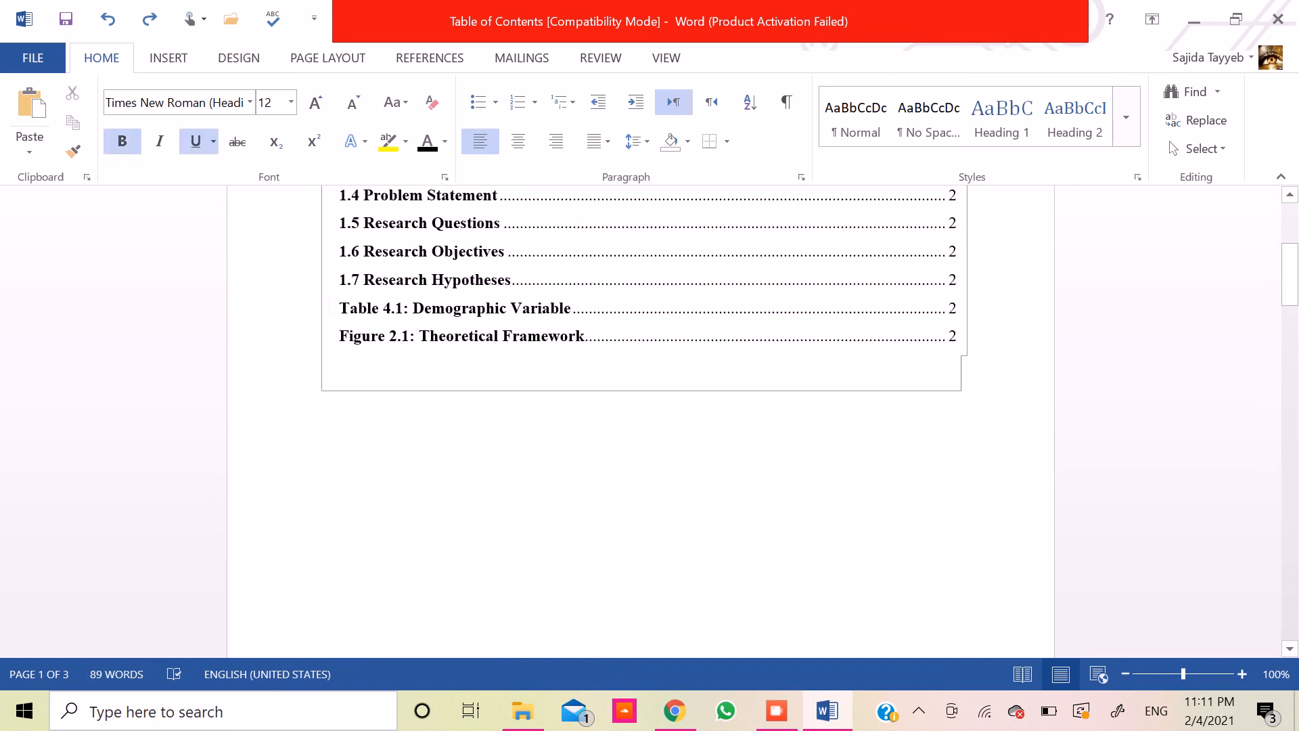
- Cut the "Table 4.1: Demographic Variable" entry out of the table of contents
{"action": "triple_click", "coordinate": [346, 308]}
{"action": "key", "text": "ctrl+c"}
{"action": "key", "text": "Delete"}
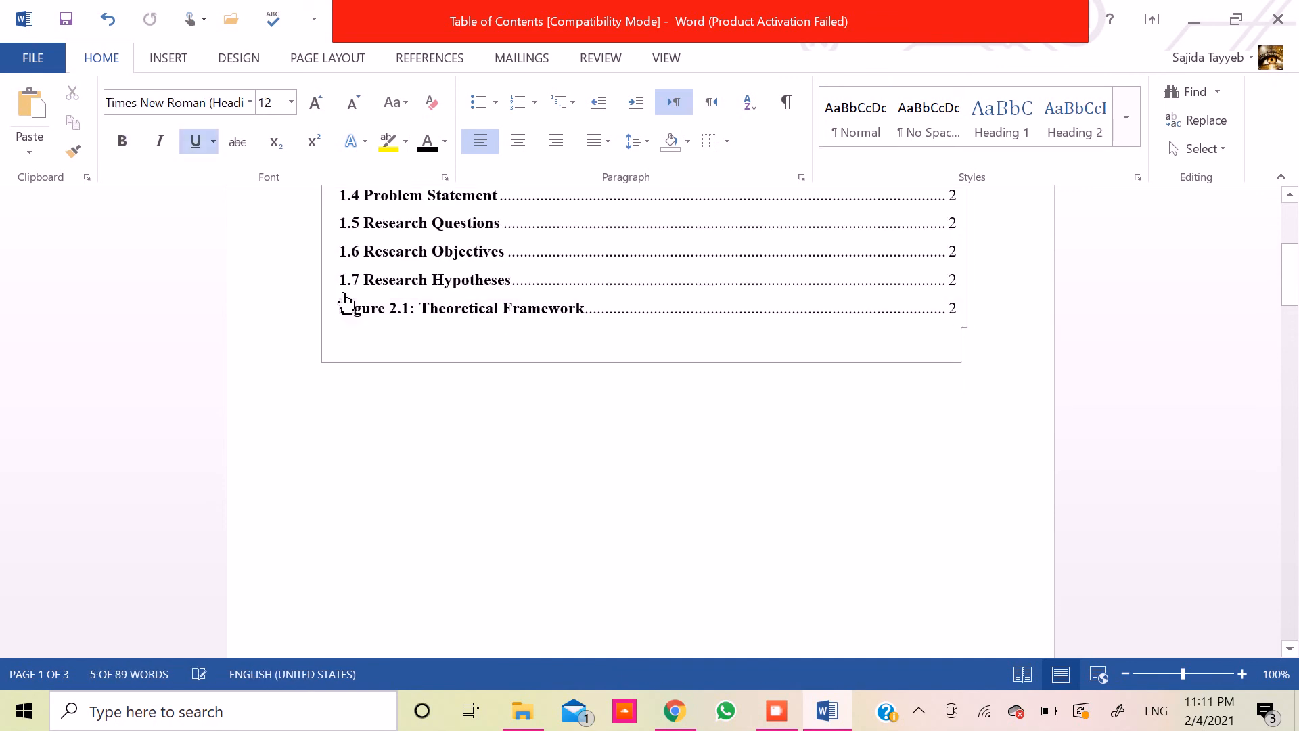
- Insert a page break before the "List of Tables" heading so it starts on a new page
{"action": "key", "text": "Down"}
{"action": "key", "text": "Down"}
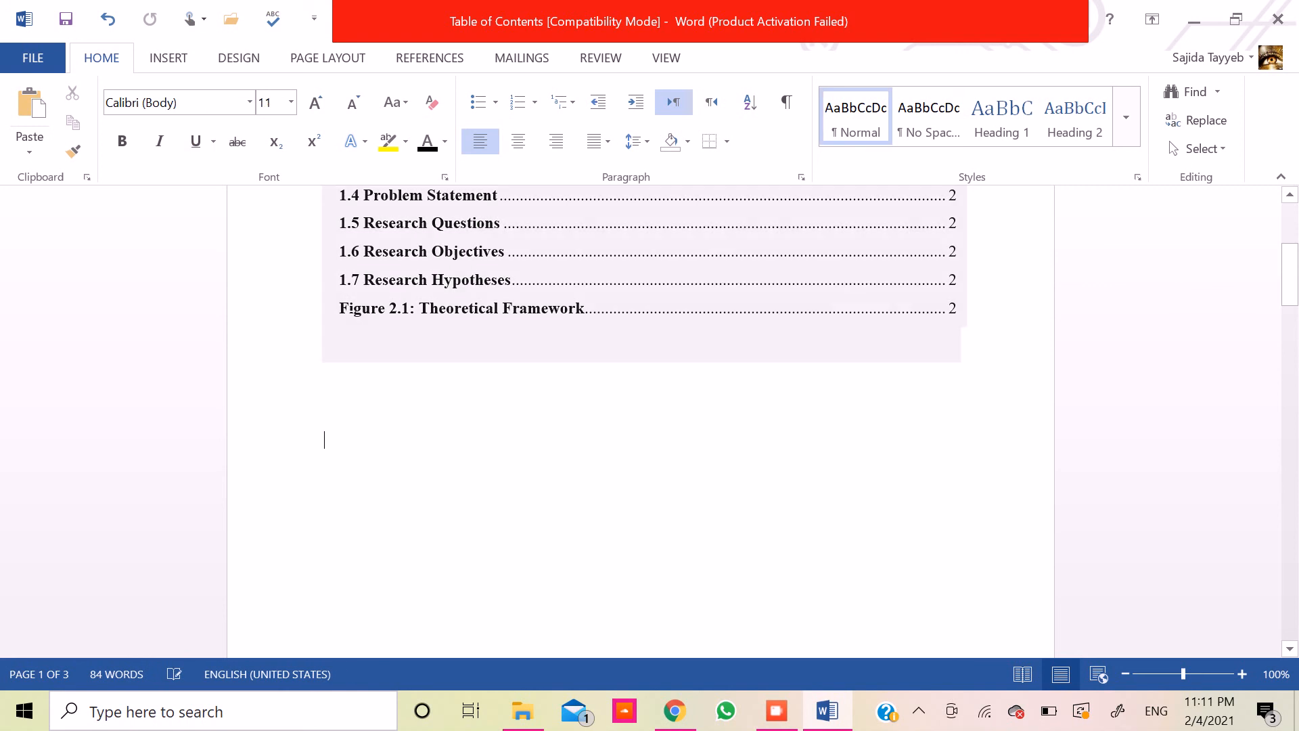
{"action": "key", "text": "Down"}
{"action": "key", "text": "Down"}
{"action": "key", "text": "Down"}
{"action": "key", "text": "Down"}
{"action": "key", "text": "Down"}
{"action": "key", "text": "Down"}
{"action": "key", "text": "Down"}
{"action": "key", "text": "Down"}
{"action": "key", "text": "Down"}
{"action": "key", "text": "Down"}
{"action": "key", "text": "Down"}
{"action": "key", "text": "Down"}
{"action": "key", "text": "Down"}
{"action": "key", "text": "Down"}
{"action": "key", "text": "Down"}
{"action": "key", "text": "Down"}
{"action": "key", "text": "Up"}
{"action": "key", "text": "Up"}
{"action": "key", "text": "Up"}
{"action": "key", "text": "Up"}
{"action": "key", "text": "Up"}
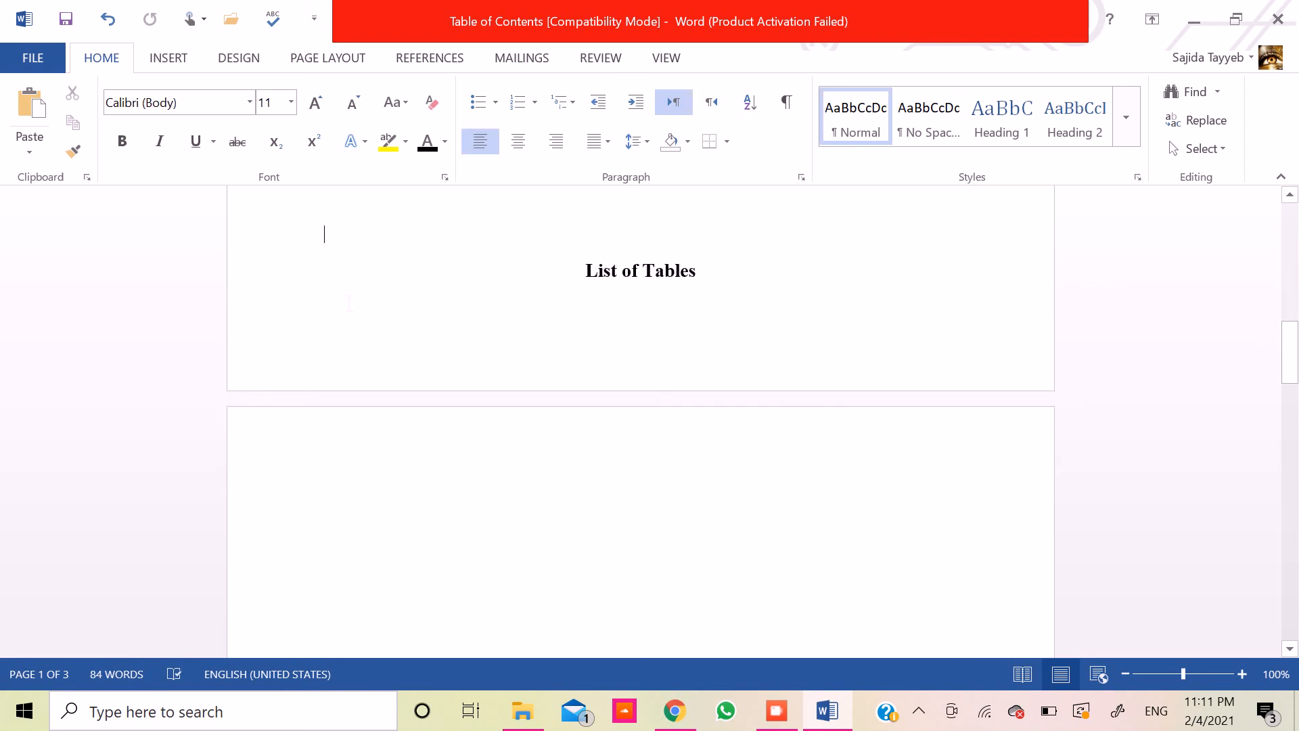
{"action": "key", "text": "ctrl+Return"}
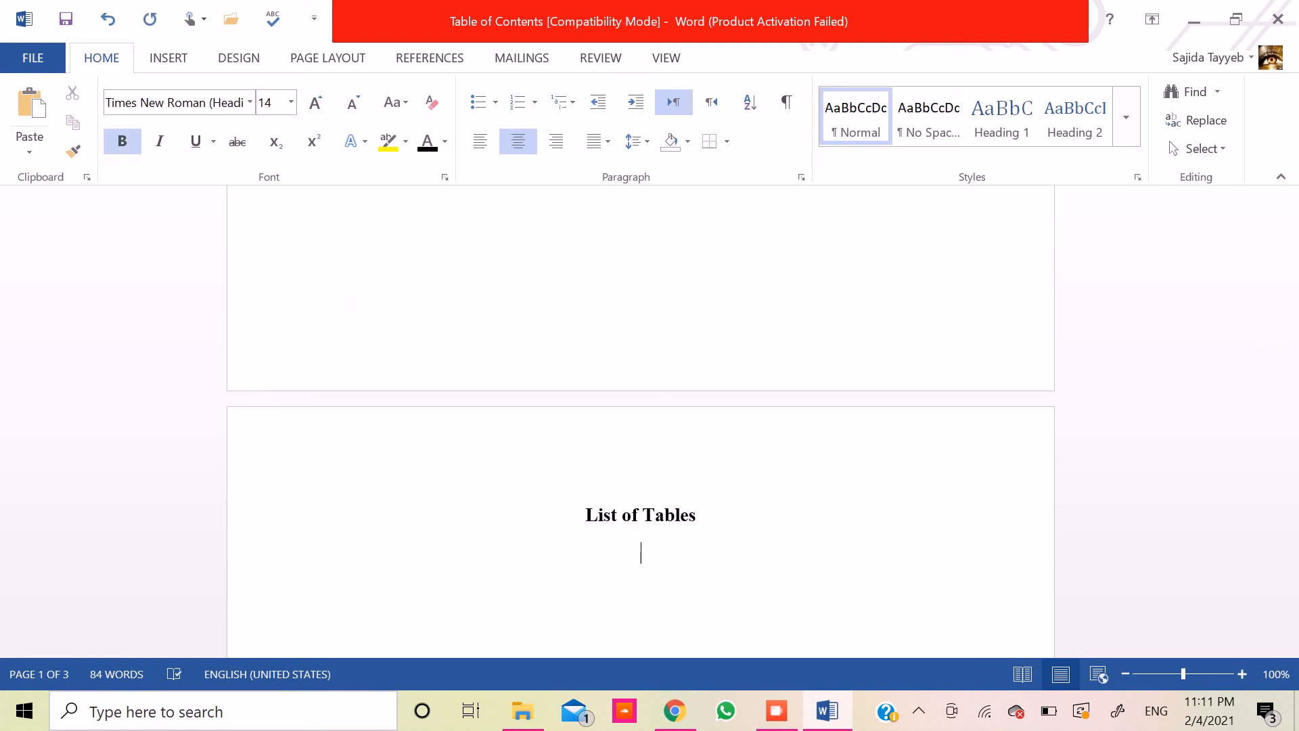
- Left-align the line under "List of Tables" and paste the cut Table 4.1 entry there
{"action": "left_click", "coordinate": [479, 143]}
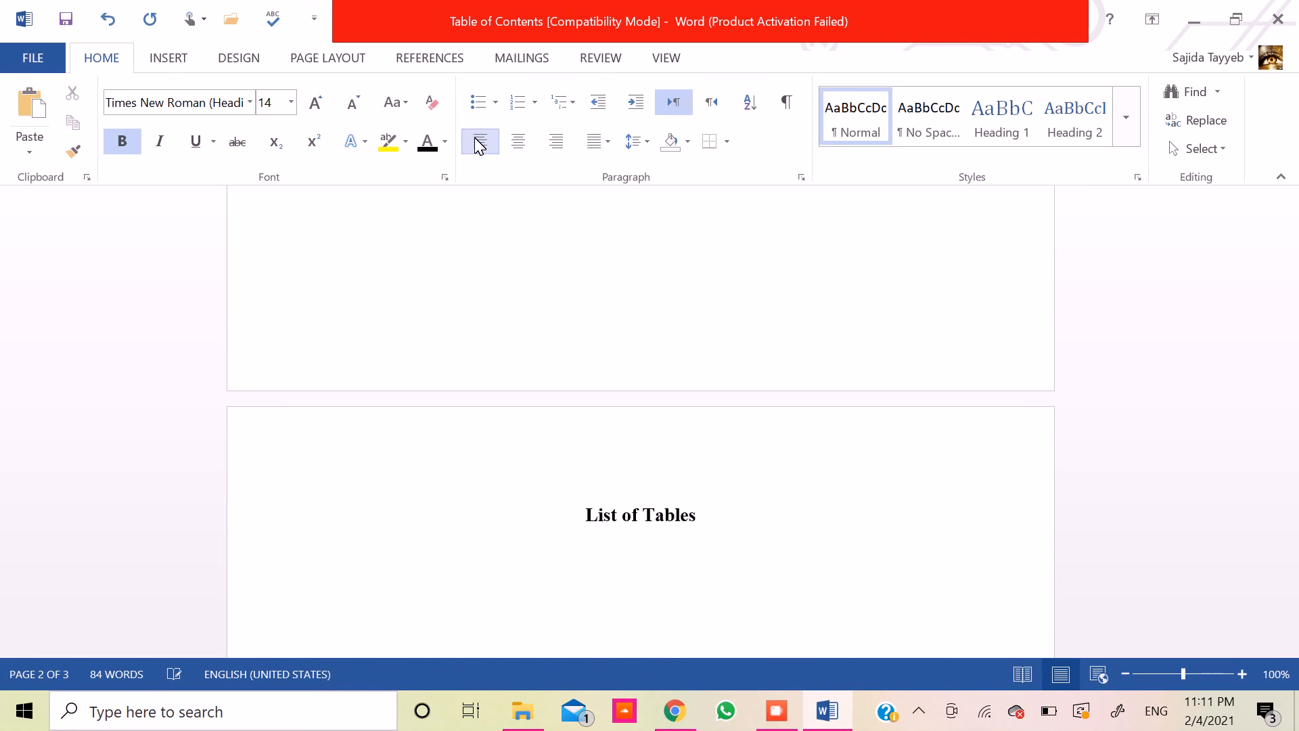
{"action": "key", "text": "ctrl+v"}
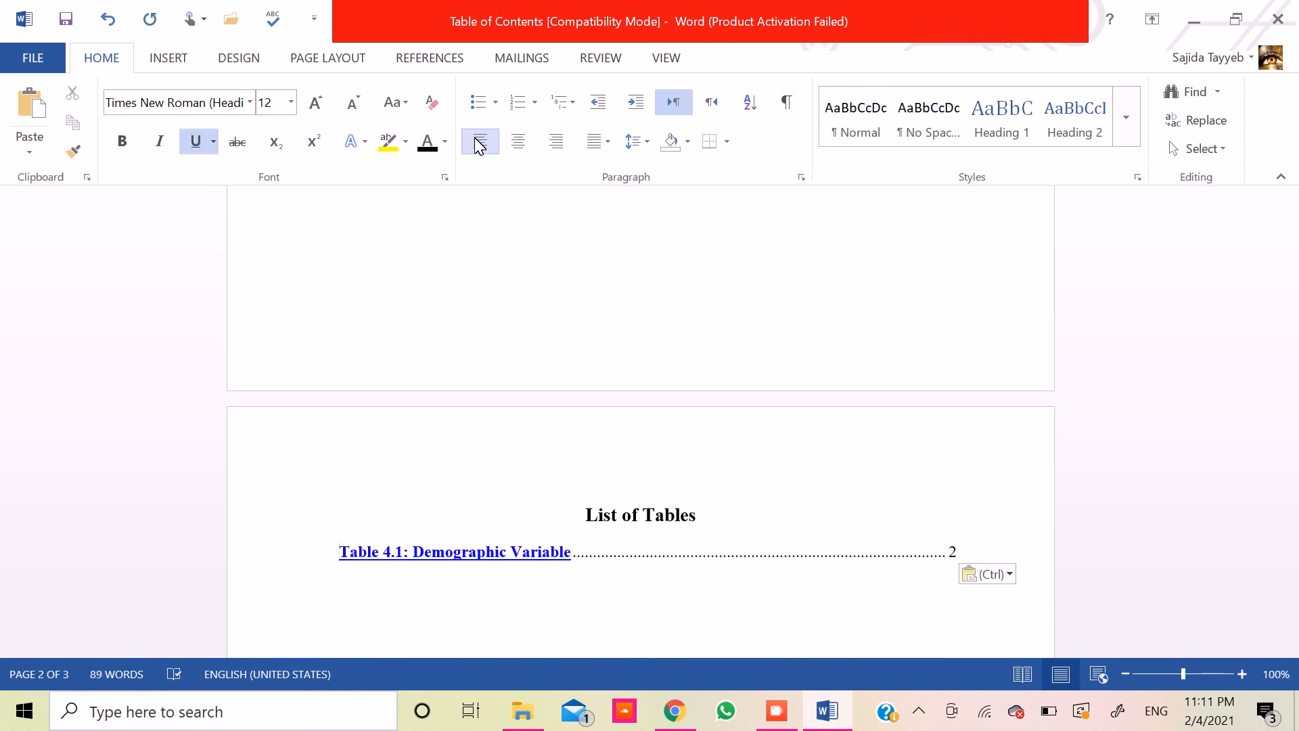
- Format the pasted "Table 4.1: Demographic Variable" entry in black bold text without underline
{"action": "key", "text": "shift+Down"}
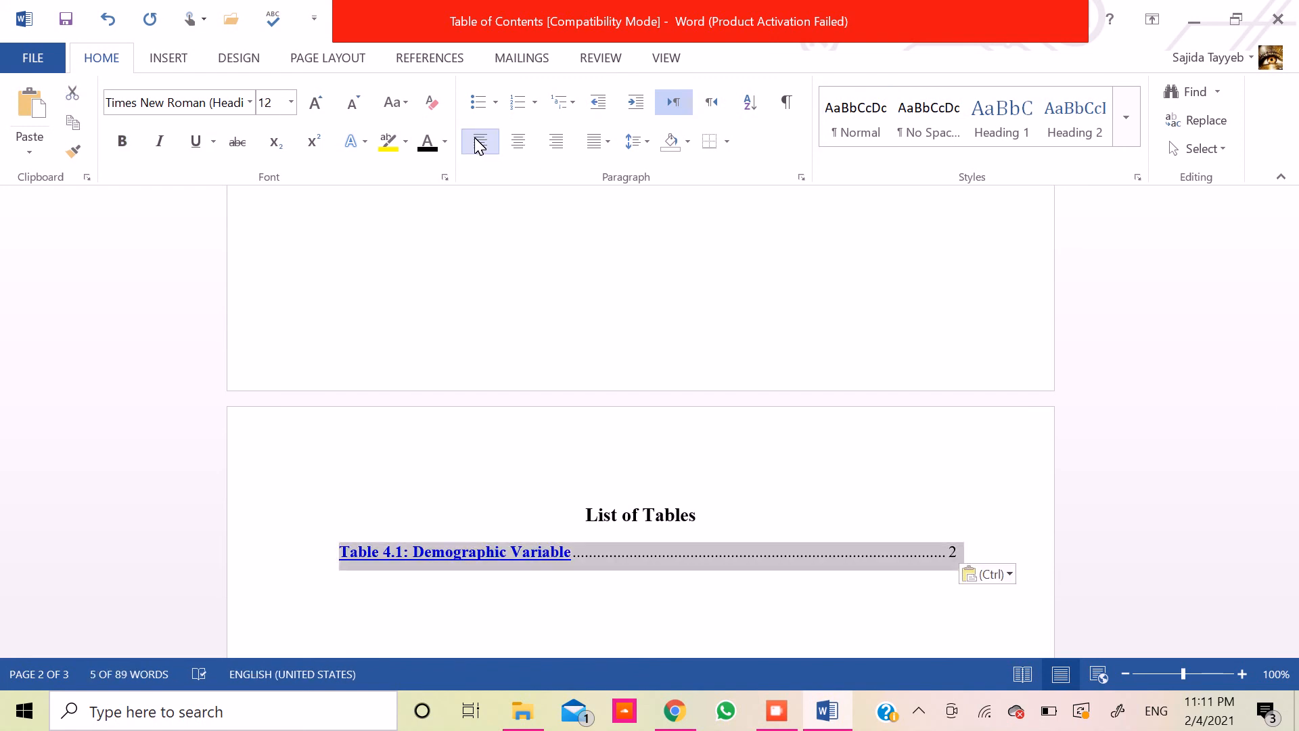
{"action": "left_click", "coordinate": [414, 141]}
{"action": "key", "text": "ctrl+b"}
{"action": "left_click", "coordinate": [195, 143]}
- Add blank lines between the Table 4.1 entry and the "List of Figures" heading so the heading moves to a new page, deleting the surplus line
{"action": "key", "text": "Down"}
{"action": "key", "text": "Down"}
{"action": "key", "text": "Down"}
{"action": "key", "text": "Down"}
{"action": "key", "text": "Down"}
{"action": "key", "text": "Down"}
{"action": "key", "text": "Down"}
{"action": "key", "text": "Down"}
{"action": "key", "text": "Down"}
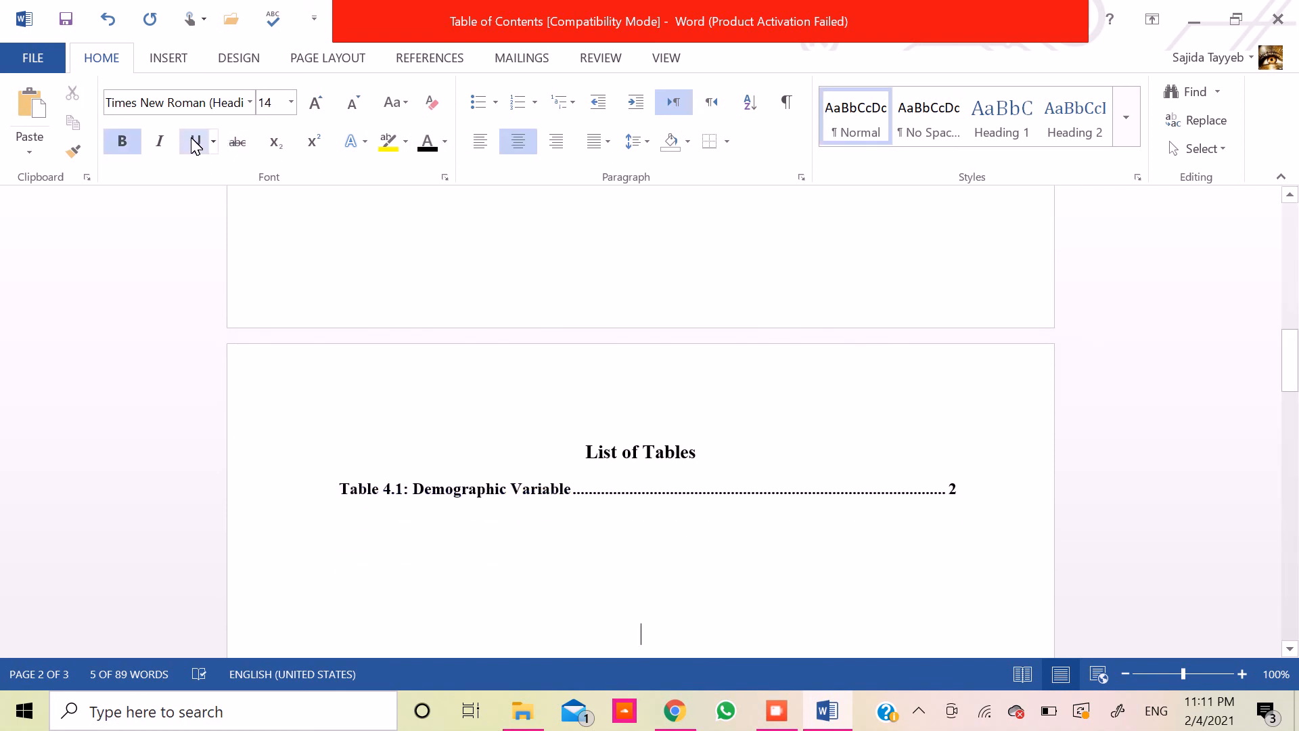
{"action": "key", "text": "Down"}
{"action": "key", "text": "Down"}
{"action": "key", "text": "Up"}
{"action": "key", "text": "Up"}
{"action": "key", "text": "Return"}
{"action": "key", "text": "Return"}
{"action": "key", "text": "Return"}
{"action": "key", "text": "Return"}
{"action": "key", "text": "Return"}
{"action": "key", "text": "Return"}
{"action": "key", "text": "Return"}
{"action": "key", "text": "Return"}
{"action": "key", "text": "Return"}
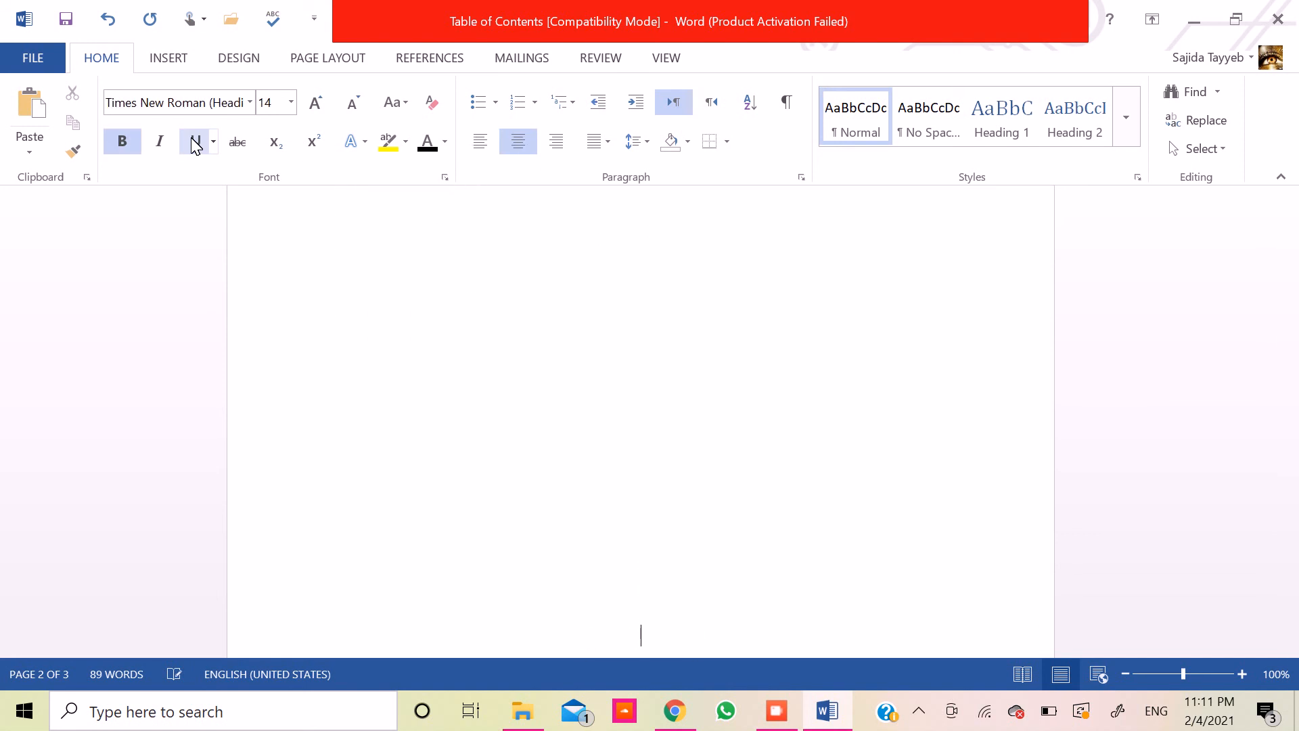
{"action": "key", "text": "Return"}
{"action": "key", "text": "Return"}
{"action": "key", "text": "Return"}
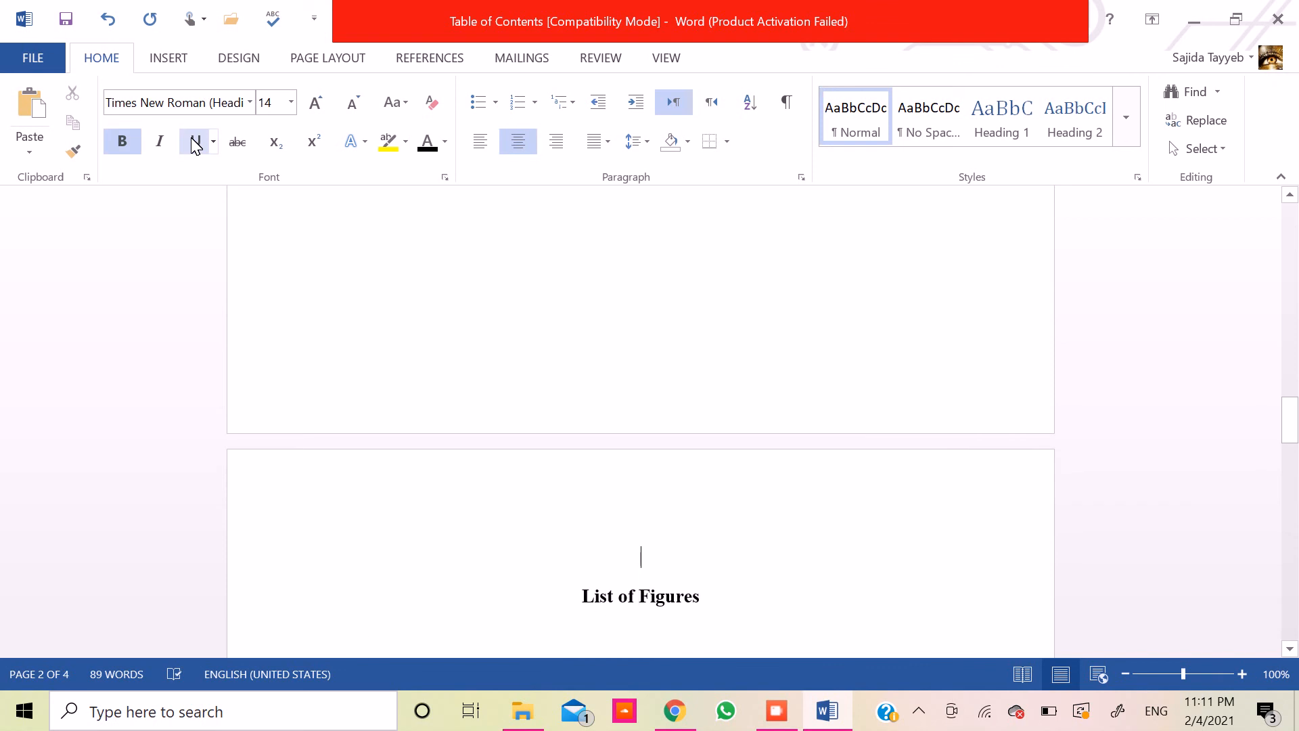
{"action": "key", "text": "ctrl+l"}
{"action": "key", "text": "BackSpace"}
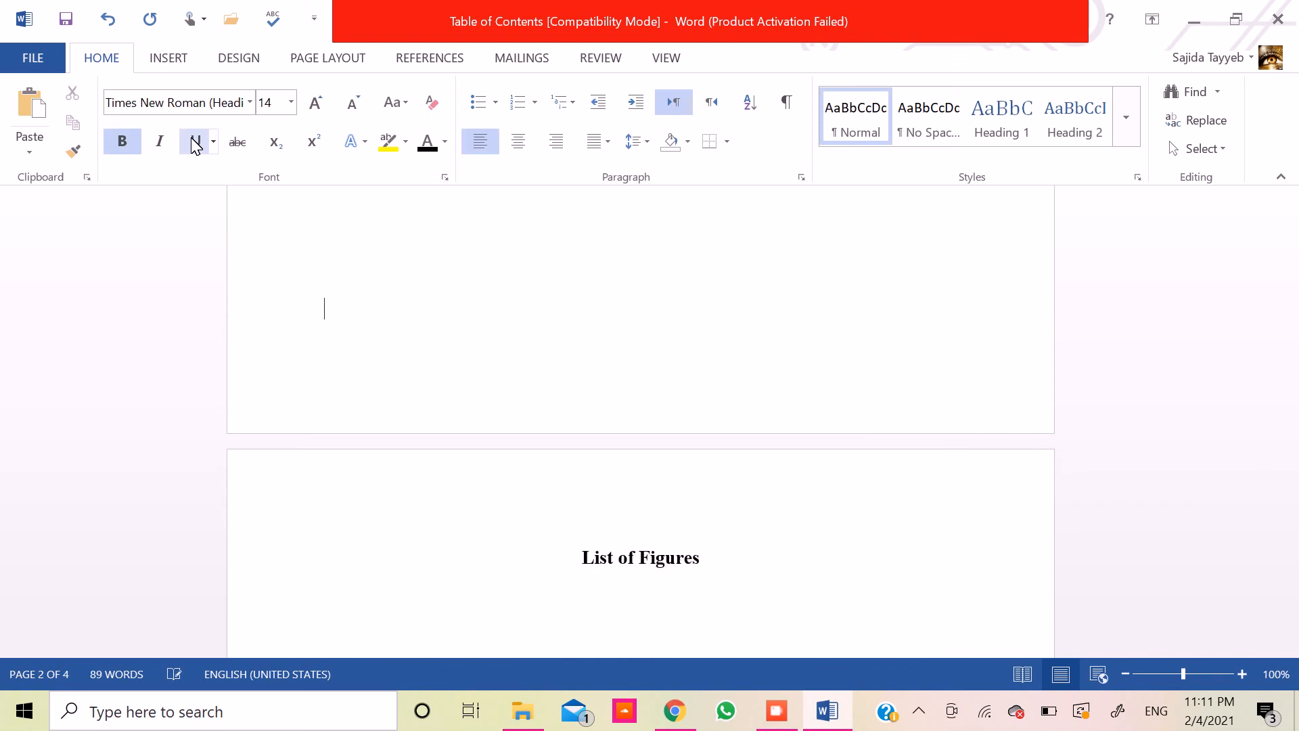
- Add a left-aligned blank line under the "List of Figures" heading
{"action": "key", "text": "Down"}
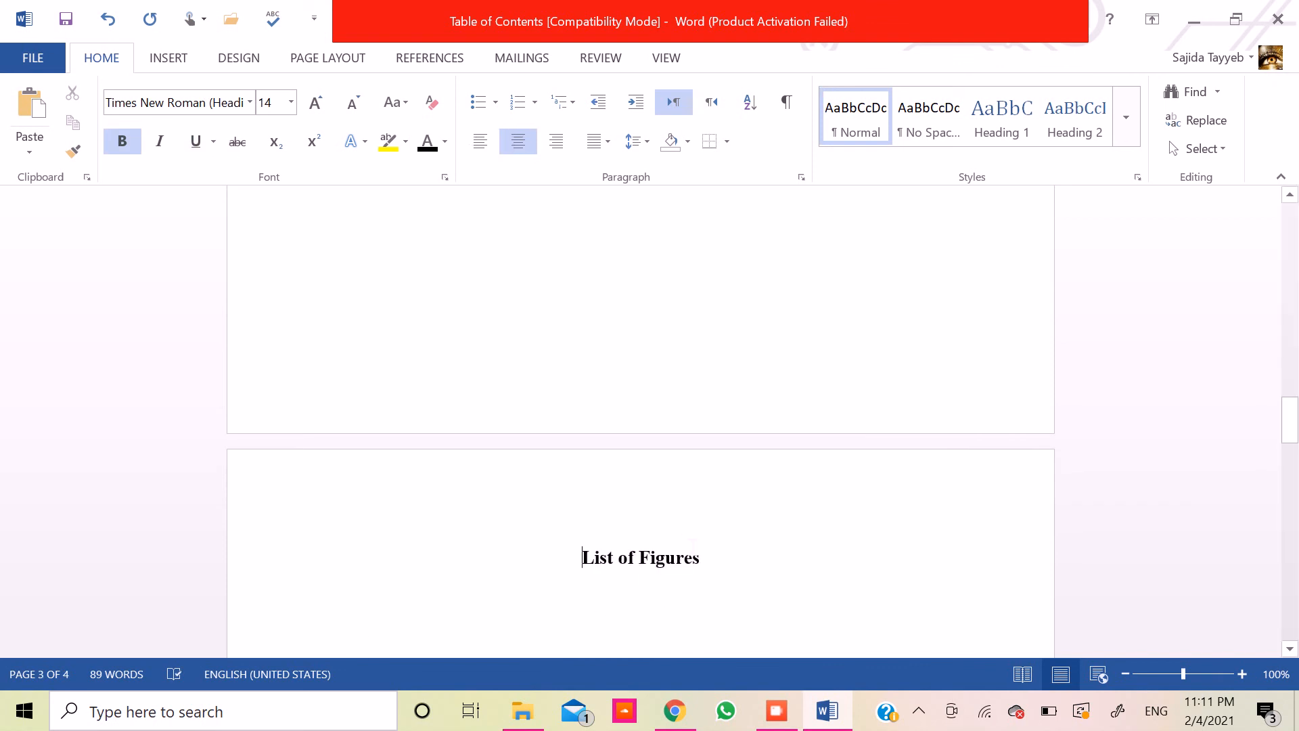
{"action": "double_click", "coordinate": [692, 541]}
{"action": "double_click", "coordinate": [709, 564]}
{"action": "key", "text": "Return"}
{"action": "left_click", "coordinate": [480, 141]}
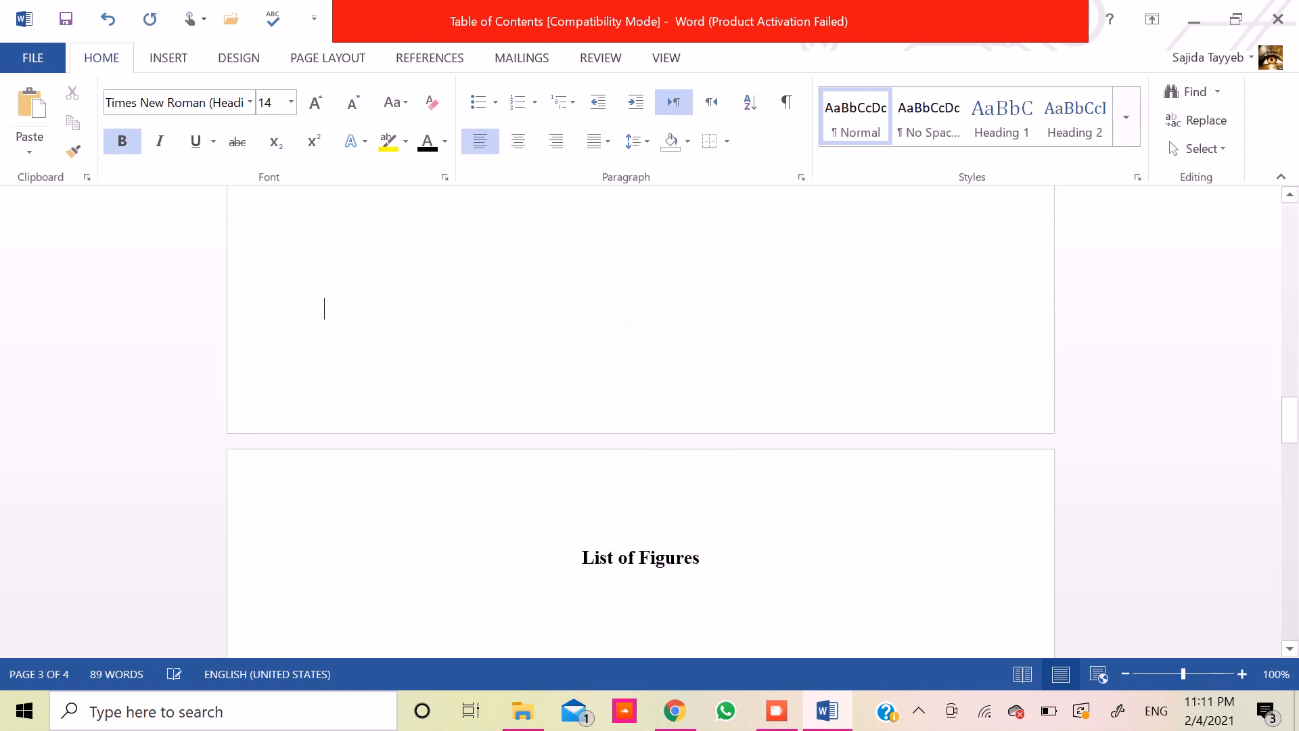
- Try to select only the "Figure 2.1: Theoretical Framework" entry in the table of contents
{"action": "key", "text": "Up"}
{"action": "key", "text": "Up"}
{"action": "key", "text": "Up"}
{"action": "key", "text": "Up"}
{"action": "key", "text": "Up"}
{"action": "key", "text": "Up"}
{"action": "key", "text": "Up"}
{"action": "key", "text": "Up"}
{"action": "key", "text": "Up"}
{"action": "key", "text": "Up"}
{"action": "key", "text": "Up"}
{"action": "key", "text": "Up"}
{"action": "key", "text": "Up"}
{"action": "key", "text": "Up"}
{"action": "key", "text": "Up"}
{"action": "key", "text": "Up"}
{"action": "key", "text": "Up"}
{"action": "key", "text": "Up"}
{"action": "key", "text": "Up"}
{"action": "key", "text": "Up"}
{"action": "key", "text": "Up"}
{"action": "key", "text": "Up"}
{"action": "key", "text": "Up"}
{"action": "key", "text": "Up"}
{"action": "key", "text": "Up"}
{"action": "key", "text": "Up"}
{"action": "key", "text": "Up"}
{"action": "key", "text": "Up"}
{"action": "key", "text": "Up"}
{"action": "key", "text": "Up"}
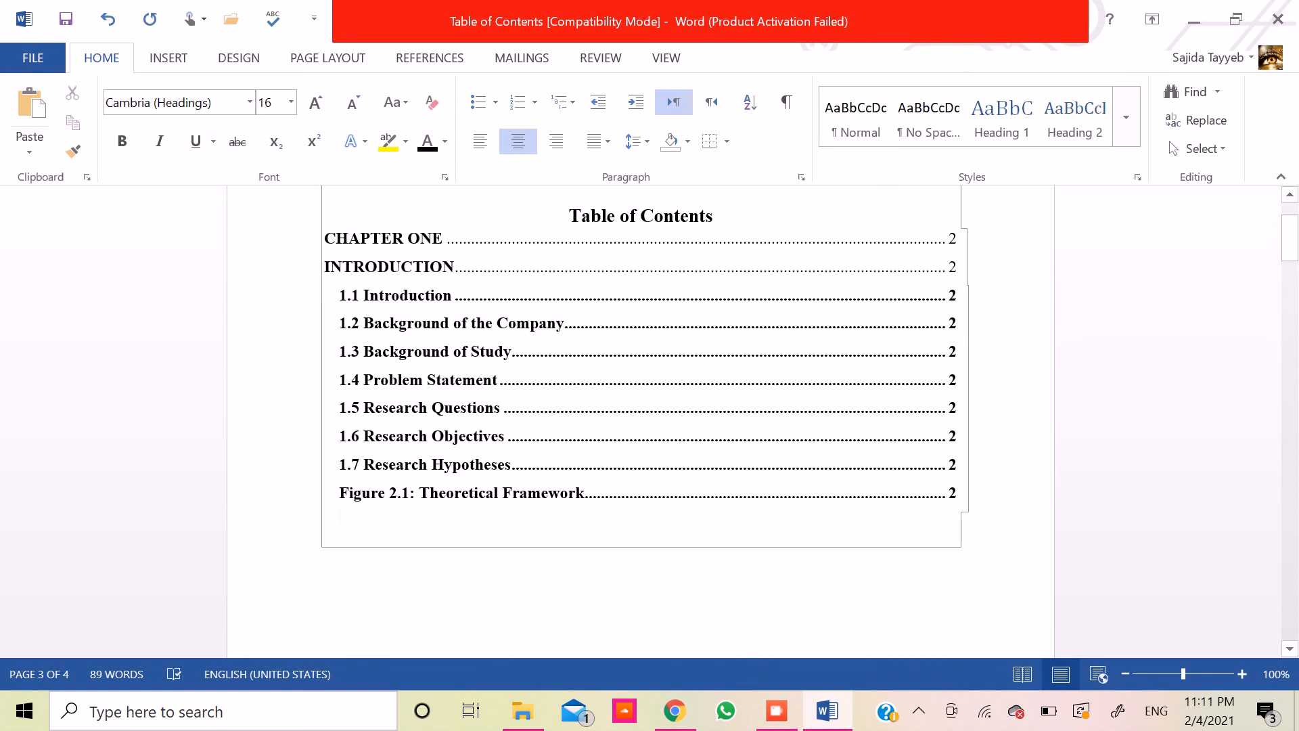
{"action": "key", "text": "Down"}
{"action": "left_click", "coordinate": [342, 509], "text": "shift"}
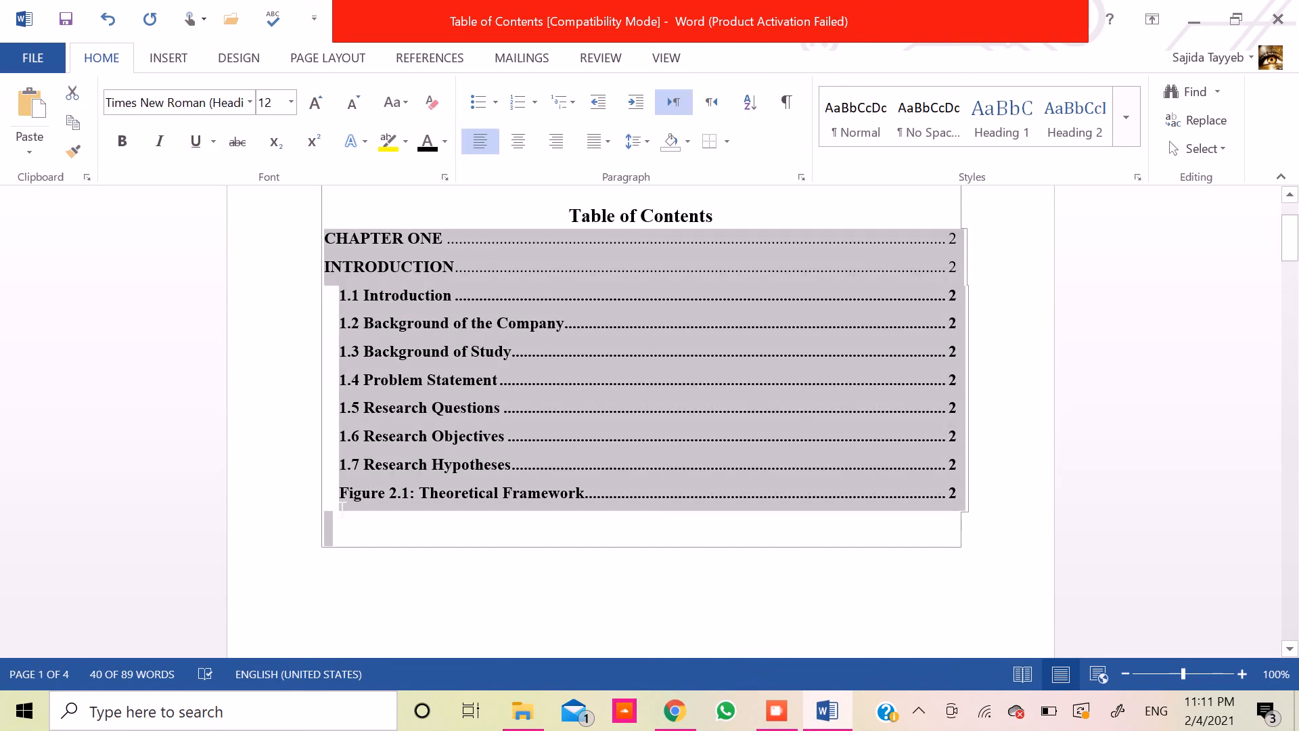
{"action": "left_click", "coordinate": [382, 506]}
{"action": "left_click", "coordinate": [343, 501]}
{"action": "key", "text": "shift+Right"}
{"action": "key", "text": "shift+Right"}
{"action": "key", "text": "shift+Right"}
{"action": "key", "text": "shift+Right"}
{"action": "key", "text": "shift+Right"}
{"action": "key", "text": "shift+Right"}
{"action": "key", "text": "shift+Right"}
{"action": "key", "text": "shift+Right"}
{"action": "key", "text": "shift+Right"}
{"action": "key", "text": "shift+Right"}
{"action": "key", "text": "shift+Right"}
{"action": "key", "text": "shift+Right"}
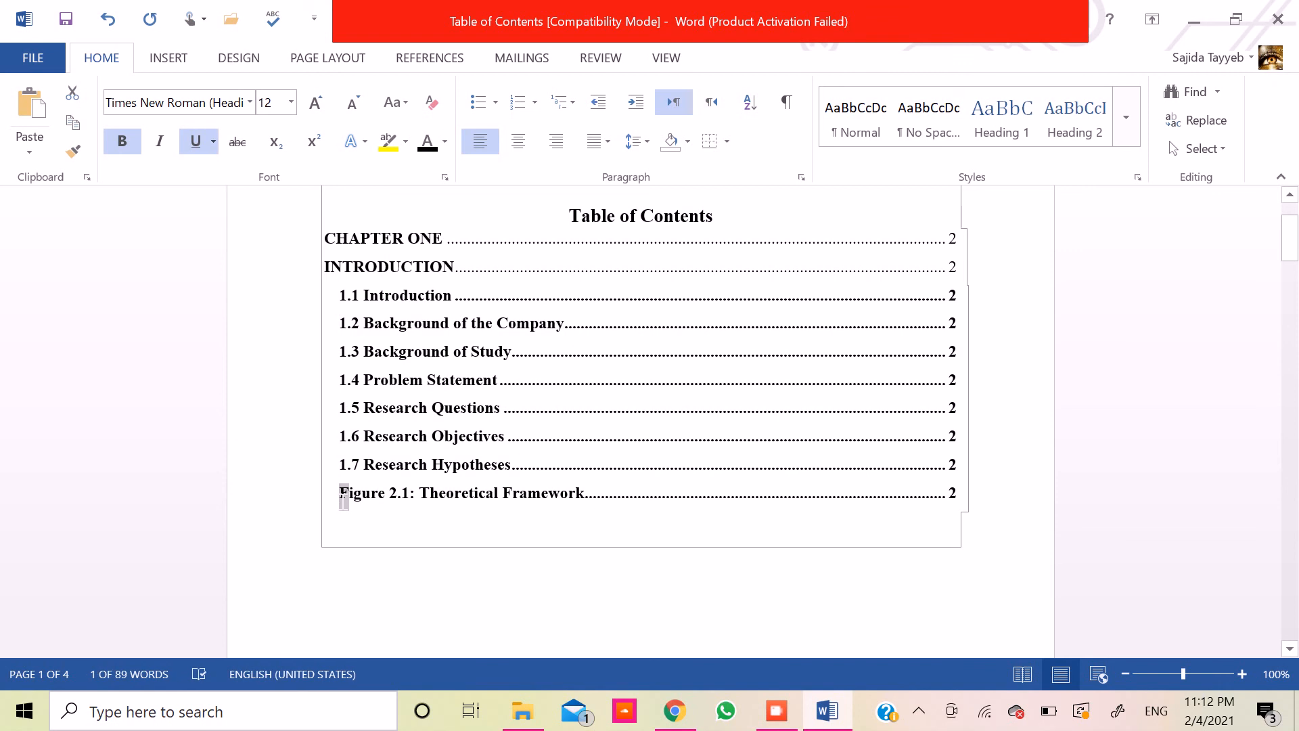
{"action": "key", "text": "shift+Right"}
{"action": "key", "text": "shift+Right"}
{"action": "key", "text": "shift+Right"}
{"action": "key", "text": "shift+Right"}
{"action": "key", "text": "shift+Right"}
{"action": "key", "text": "shift+Right"}
{"action": "key", "text": "shift+Right"}
{"action": "key", "text": "shift+Right"}
{"action": "key", "text": "shift+Right"}
{"action": "key", "text": "shift+Right"}
{"action": "key", "text": "shift+Right"}
{"action": "key", "text": "shift+Right"}
{"action": "key", "text": "shift+Right"}
{"action": "key", "text": "shift+Right"}
{"action": "key", "text": "shift+Right"}
{"action": "key", "text": "shift+Right"}
{"action": "key", "text": "shift+Right"}
{"action": "key", "text": "shift+Right"}
{"action": "key", "text": "shift+Right"}
{"action": "key", "text": "shift+Down"}
{"action": "key", "text": "shift+Down"}
{"action": "key", "text": "shift+Down"}
{"action": "key", "text": "shift+Down"}
{"action": "key", "text": "shift+Down"}
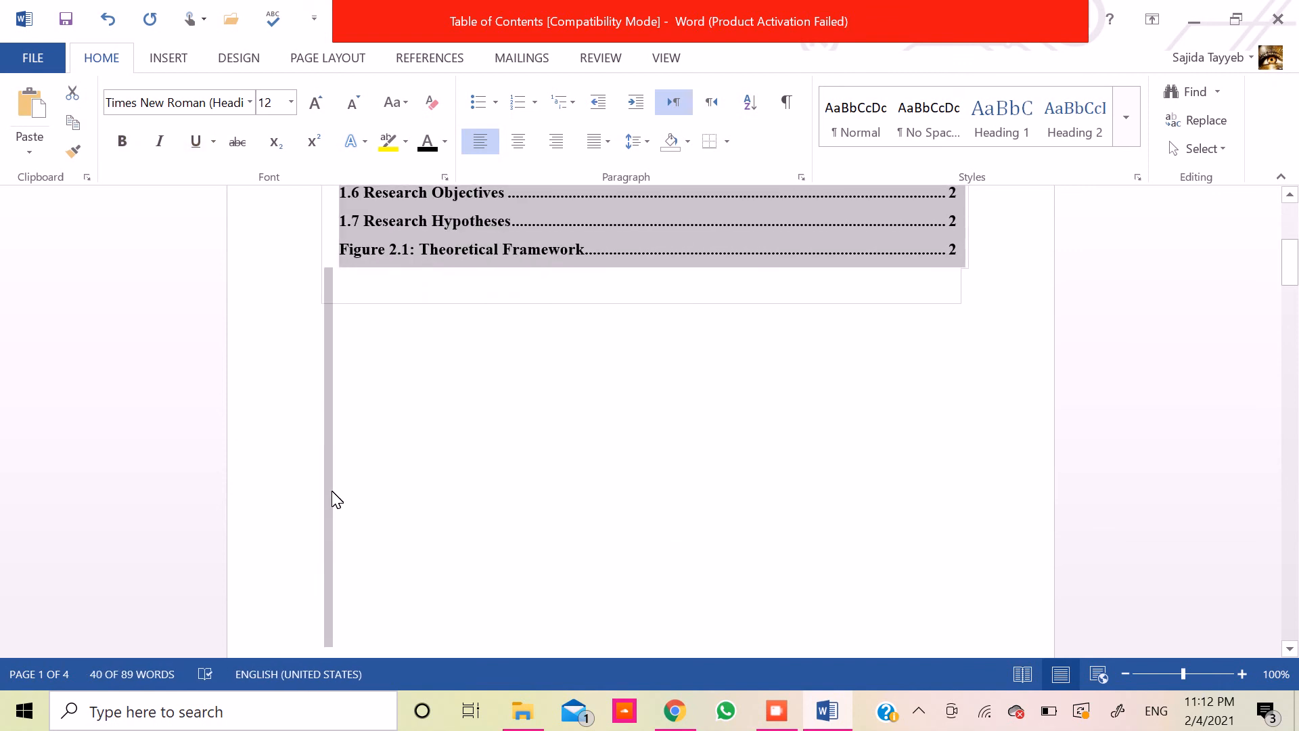
{"action": "key", "text": "shift+Up"}
{"action": "key", "text": "shift+Up"}
{"action": "key", "text": "shift+Up"}
{"action": "key", "text": "shift+Up"}
{"action": "key", "text": "shift+Up"}
{"action": "key", "text": "shift+Up"}
{"action": "key", "text": "shift+Up"}
{"action": "key", "text": "shift+Up"}
{"action": "key", "text": "shift+Down"}
{"action": "key", "text": "shift+Down"}
{"action": "key", "text": "shift+Down"}
{"action": "key", "text": "Down"}
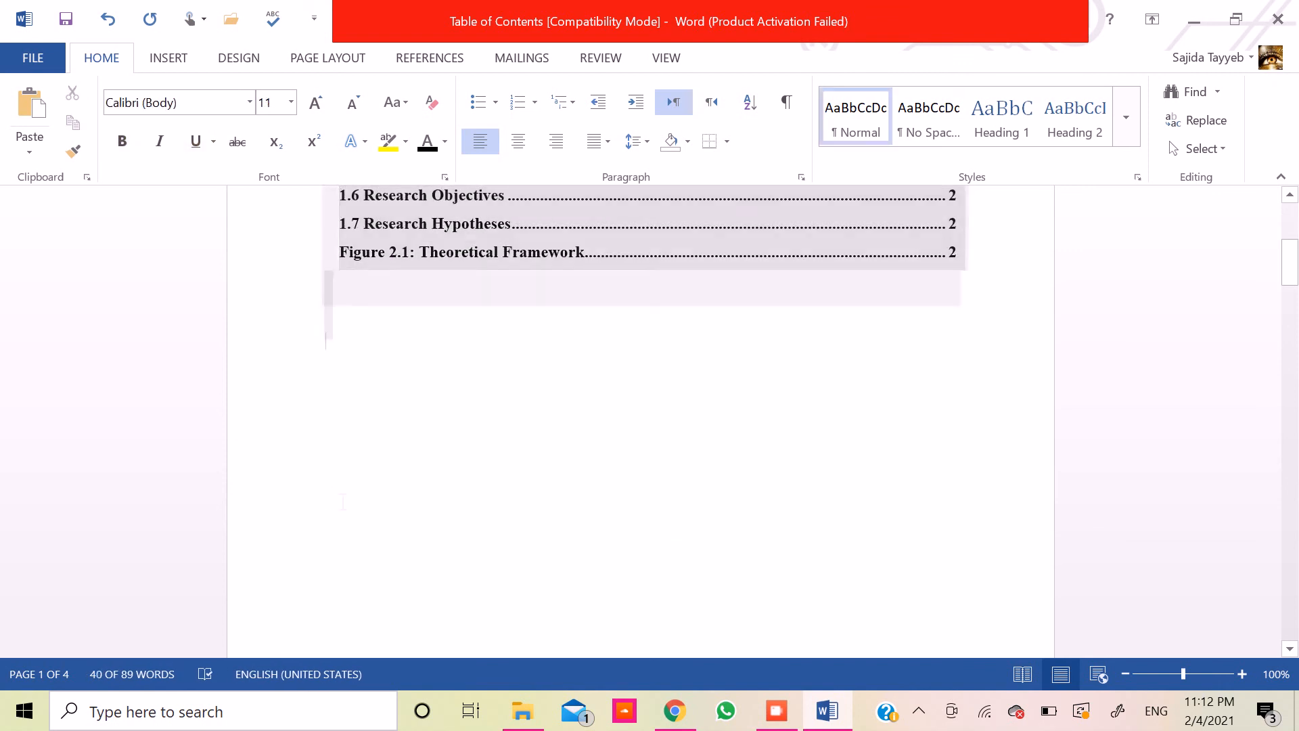
{"action": "key", "text": "Up"}
{"action": "key", "text": "Up"}
{"action": "key", "text": "Up"}
{"action": "key", "text": "shift+Down"}
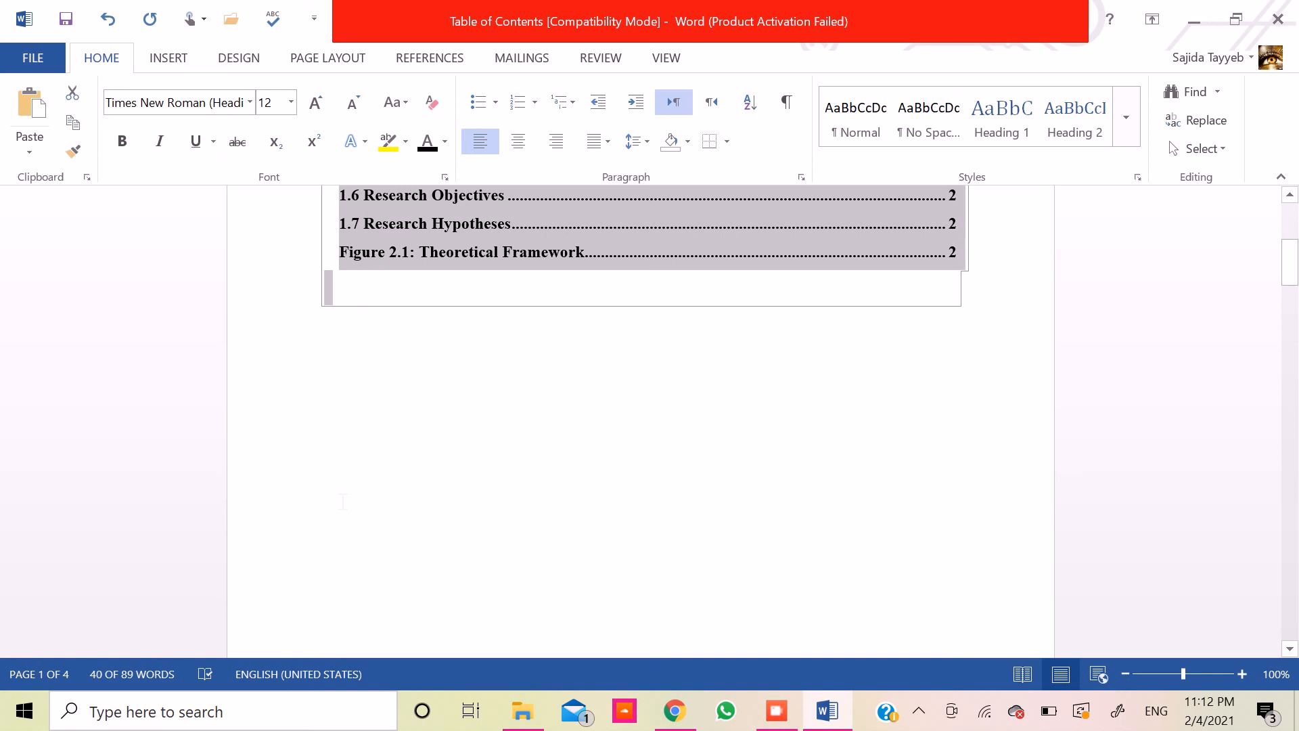
{"action": "key", "text": "shift+Up"}
{"action": "key", "text": "shift+Up"}
{"action": "key", "text": "shift+Up"}
{"action": "key", "text": "shift+Down"}
{"action": "key", "text": "shift+Down"}
{"action": "key", "text": "shift+Down"}
{"action": "key", "text": "shift+Down"}
{"action": "left_click", "coordinate": [807, 237]}
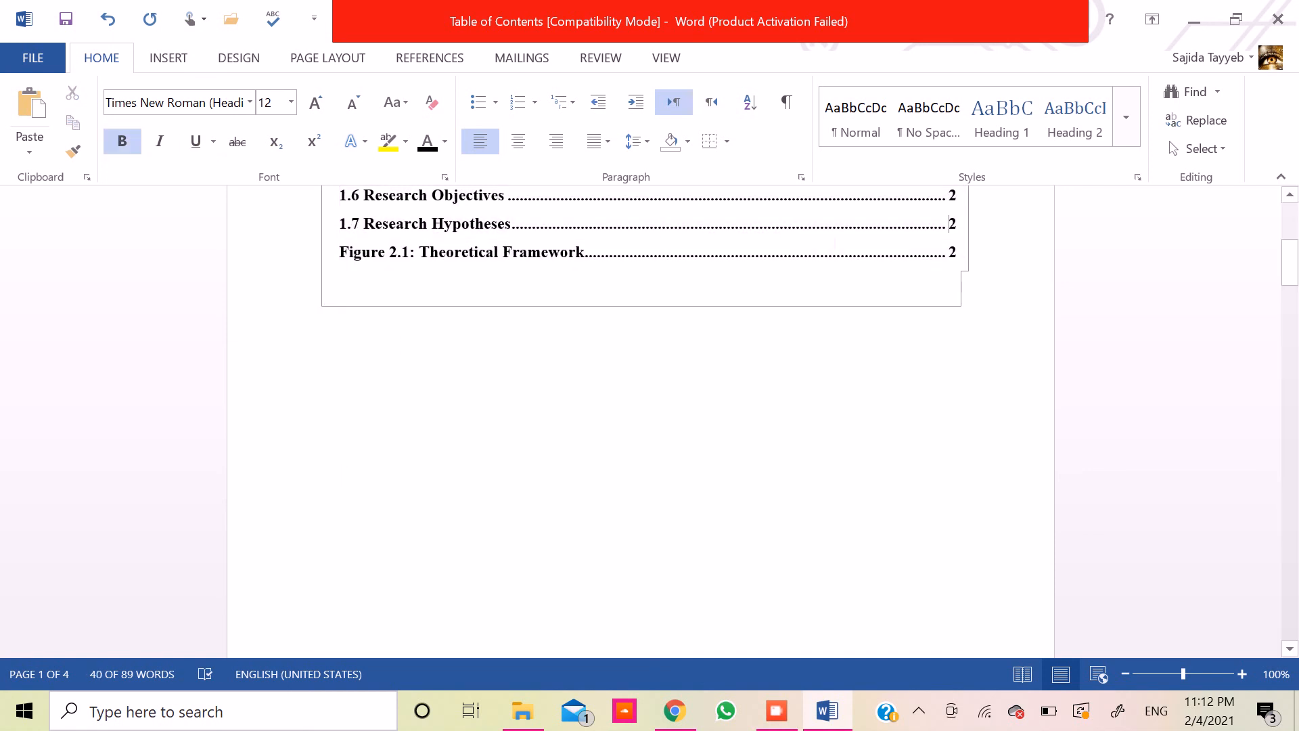
- Select the whole Figure 2.1 line of the table of contents from its page number back to its start
{"action": "left_click", "coordinate": [964, 262]}
{"action": "key", "text": "shift+Left"}
{"action": "key", "text": "shift+Left"}
{"action": "key", "text": "shift+Left"}
{"action": "key", "text": "shift+Left"}
{"action": "key", "text": "shift+Left"}
{"action": "key", "text": "shift+Left"}
{"action": "key", "text": "shift+Left"}
{"action": "key", "text": "shift+Left"}
{"action": "key", "text": "shift+Left"}
{"action": "key", "text": "shift+Left"}
{"action": "key", "text": "shift+Left"}
{"action": "key", "text": "shift+Left"}
{"action": "key", "text": "shift+Left"}
{"action": "key", "text": "shift+Left"}
{"action": "key", "text": "shift+Left"}
{"action": "key", "text": "shift+Left"}
{"action": "key", "text": "shift+Left"}
{"action": "key", "text": "shift+Left"}
{"action": "key", "text": "shift+Left"}
{"action": "key", "text": "shift+Left"}
{"action": "key", "text": "shift+Left"}
{"action": "key", "text": "shift+Left"}
{"action": "key", "text": "shift+Left"}
{"action": "key", "text": "shift+Left"}
{"action": "key", "text": "shift+Left"}
{"action": "key", "text": "shift+Left"}
{"action": "key", "text": "shift+Left"}
{"action": "key", "text": "shift+Left"}
{"action": "key", "text": "shift+Left"}
{"action": "key", "text": "shift+Left"}
{"action": "key", "text": "shift+Left"}
{"action": "key", "text": "shift+Left"}
{"action": "key", "text": "shift+Left"}
{"action": "key", "text": "shift+Left"}
{"action": "key", "text": "shift+Left"}
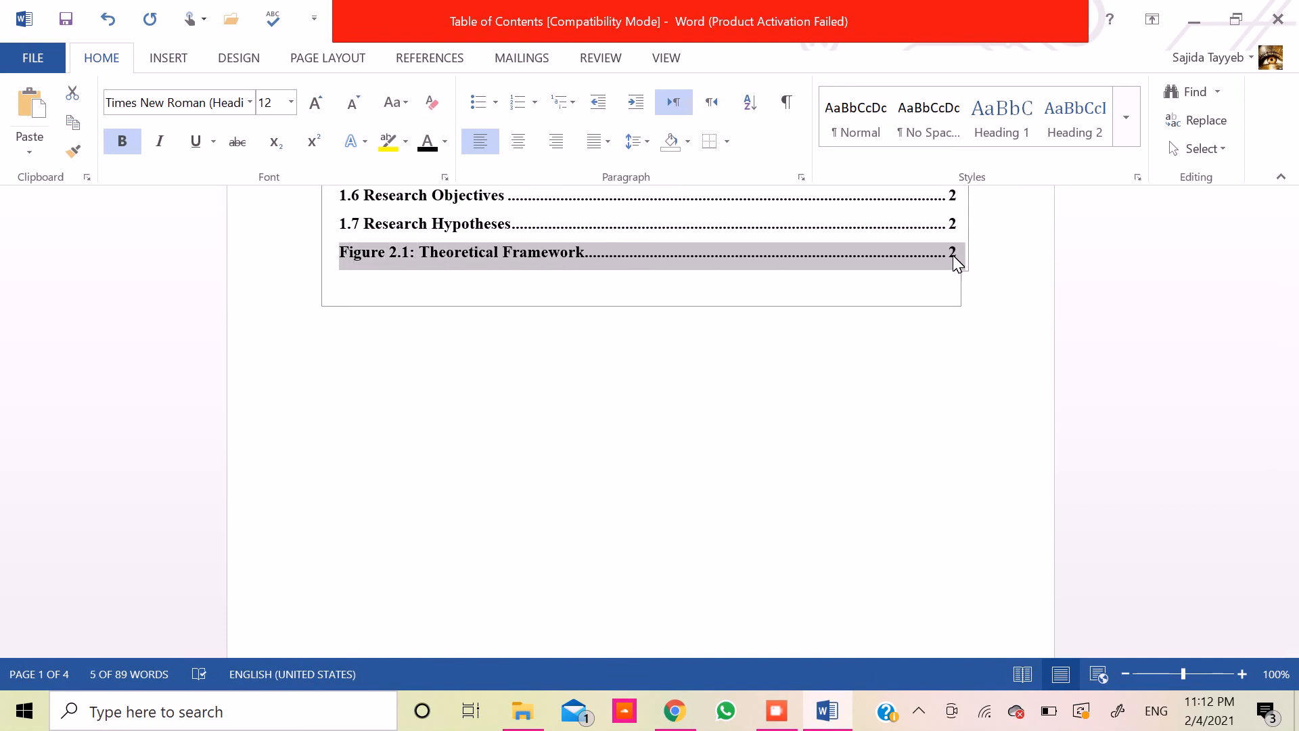
{"action": "left_click", "coordinate": [905, 251]}
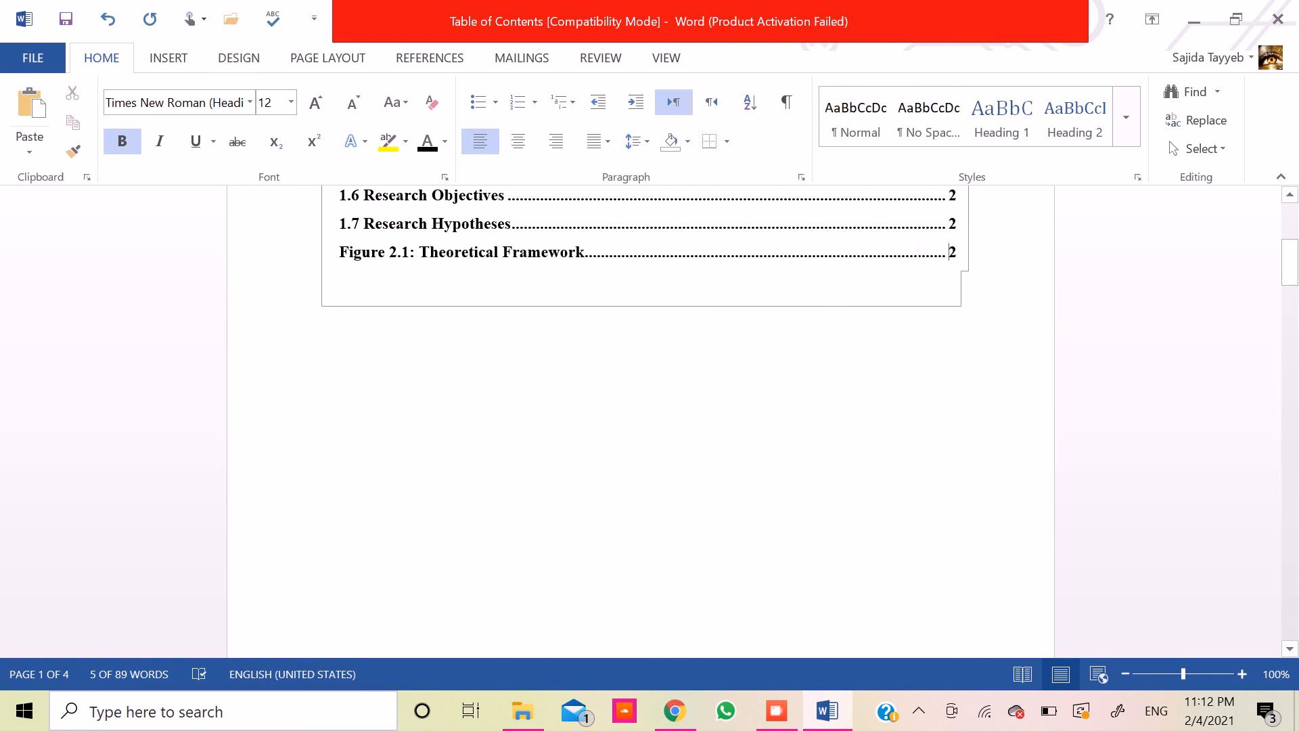
{"action": "left_click", "coordinate": [902, 255], "text": "ctrl"}
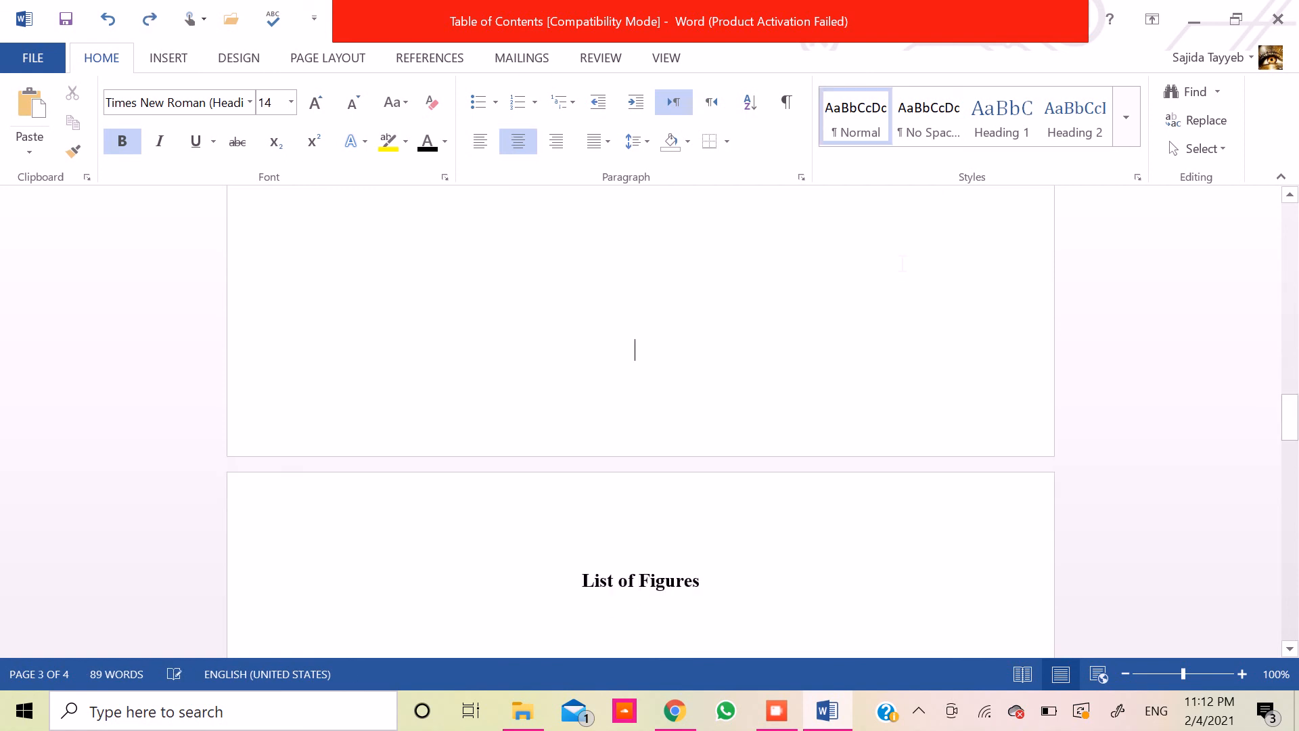
- Cut the "Figure 2.1: Theoretical Framework" entry out of the table of contents
{"action": "key", "text": "Up"}
{"action": "key", "text": "Up"}
{"action": "key", "text": "Up"}
{"action": "key", "text": "Up"}
{"action": "key", "text": "Up"}
{"action": "key", "text": "Up"}
{"action": "key", "text": "Up"}
{"action": "key", "text": "Up"}
{"action": "key", "text": "Up"}
{"action": "key", "text": "Up"}
{"action": "key", "text": "Up"}
{"action": "key", "text": "Up"}
{"action": "key", "text": "Up"}
{"action": "key", "text": "Up"}
{"action": "key", "text": "Up"}
{"action": "key", "text": "Up"}
{"action": "key", "text": "Up"}
{"action": "key", "text": "Up"}
{"action": "key", "text": "Up"}
{"action": "key", "text": "Up"}
{"action": "key", "text": "Up"}
{"action": "key", "text": "Up"}
{"action": "key", "text": "Up"}
{"action": "key", "text": "Up"}
{"action": "key", "text": "Up"}
{"action": "key", "text": "Up"}
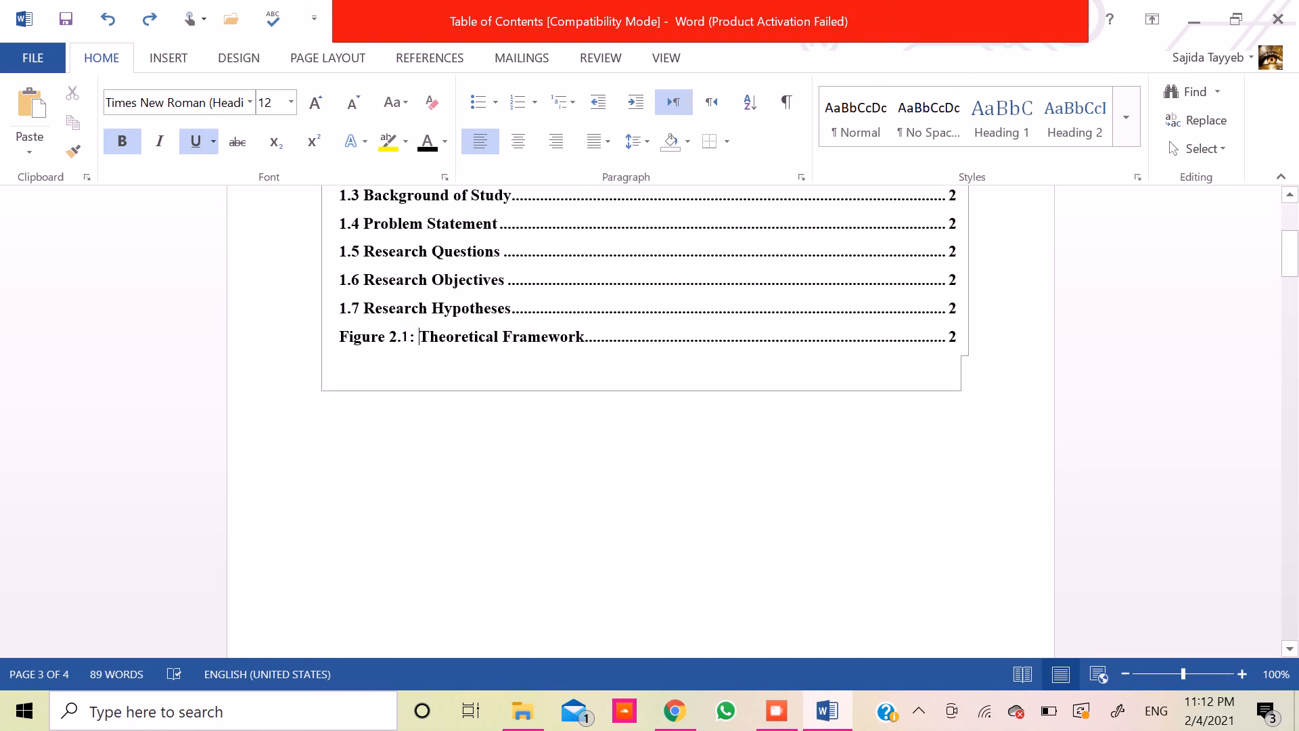
{"action": "left_click_drag", "start_coordinate": [340, 336], "coordinate": [872, 334]}
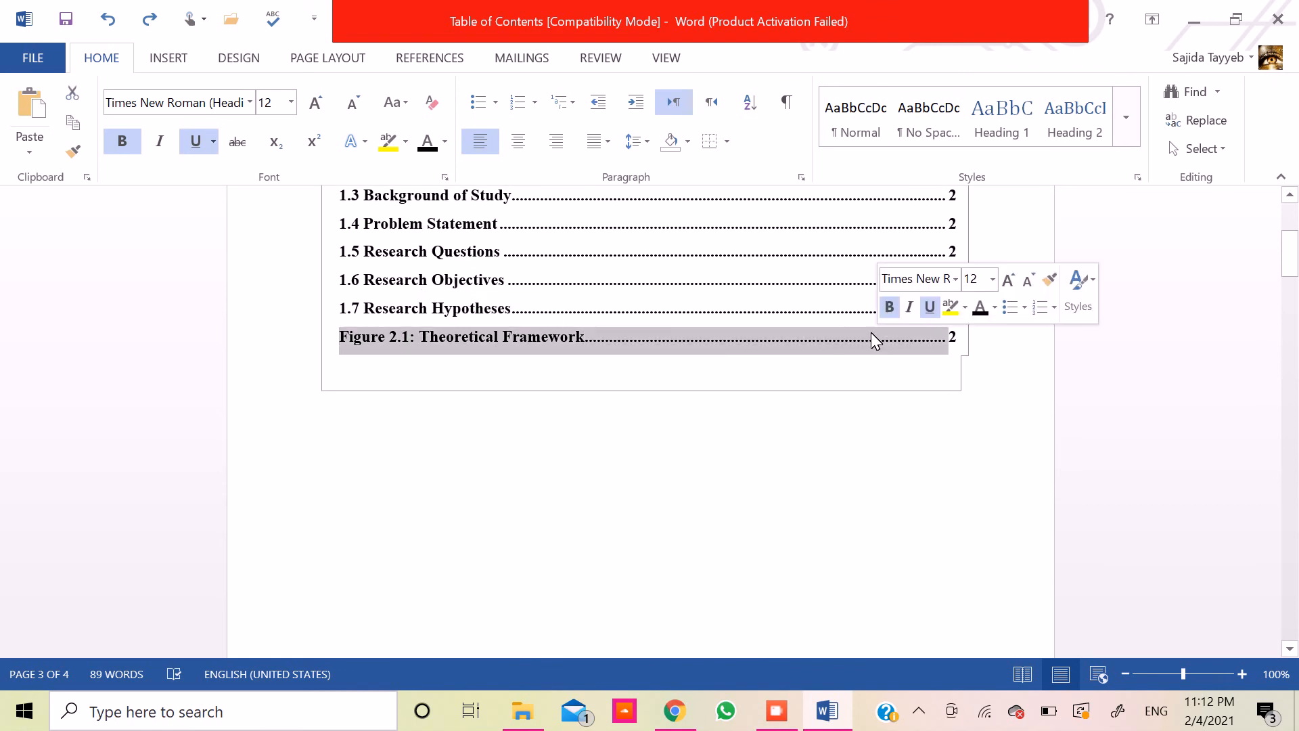
{"action": "right_click", "coordinate": [871, 335]}
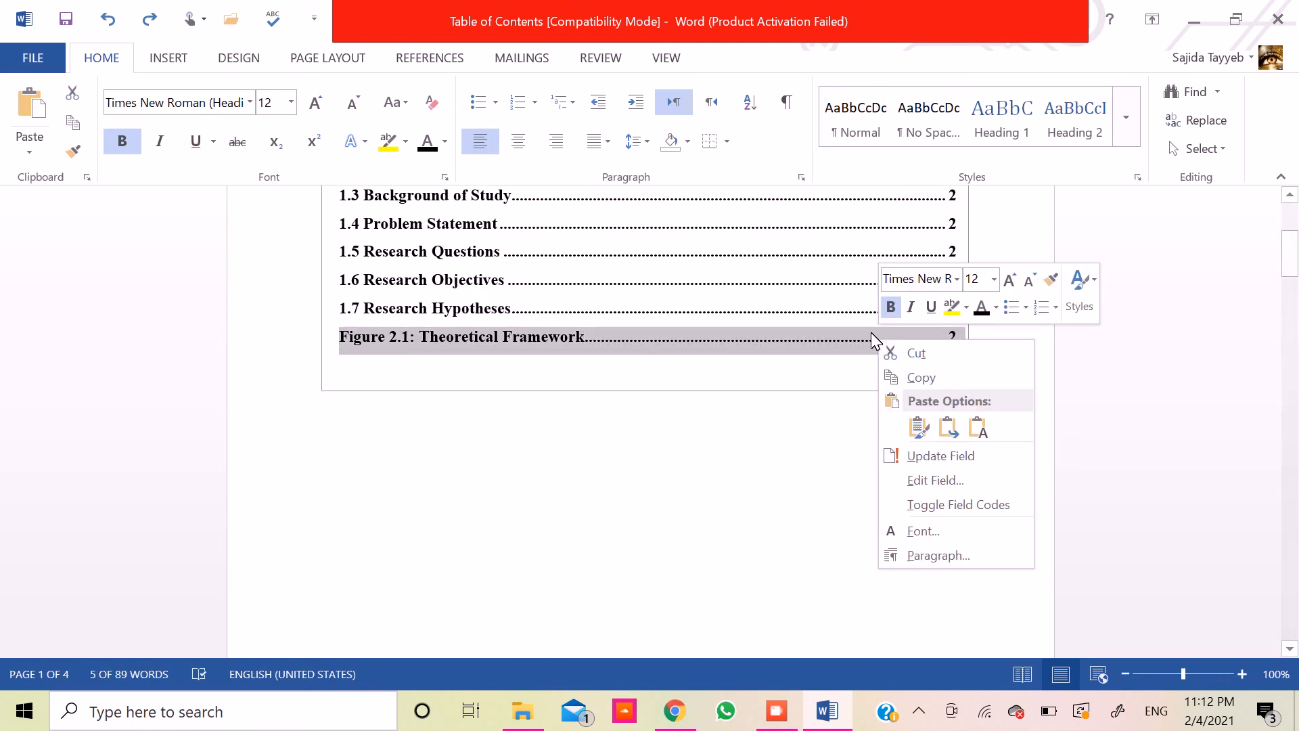
{"action": "left_click", "coordinate": [902, 351]}
- Insert a blank line above the "List of Figures" heading so it starts on a new page
{"action": "key", "text": "Down"}
{"action": "key", "text": "Down"}
{"action": "key", "text": "Down"}
{"action": "key", "text": "Down"}
{"action": "key", "text": "Down"}
{"action": "key", "text": "Down"}
{"action": "key", "text": "Down"}
{"action": "key", "text": "Down"}
{"action": "key", "text": "Down"}
{"action": "key", "text": "Down"}
{"action": "key", "text": "Down"}
{"action": "key", "text": "Down"}
{"action": "key", "text": "Down"}
{"action": "key", "text": "Down"}
{"action": "key", "text": "Down"}
{"action": "key", "text": "Down"}
{"action": "key", "text": "Down"}
{"action": "key", "text": "Down"}
{"action": "key", "text": "Down"}
{"action": "key", "text": "Down"}
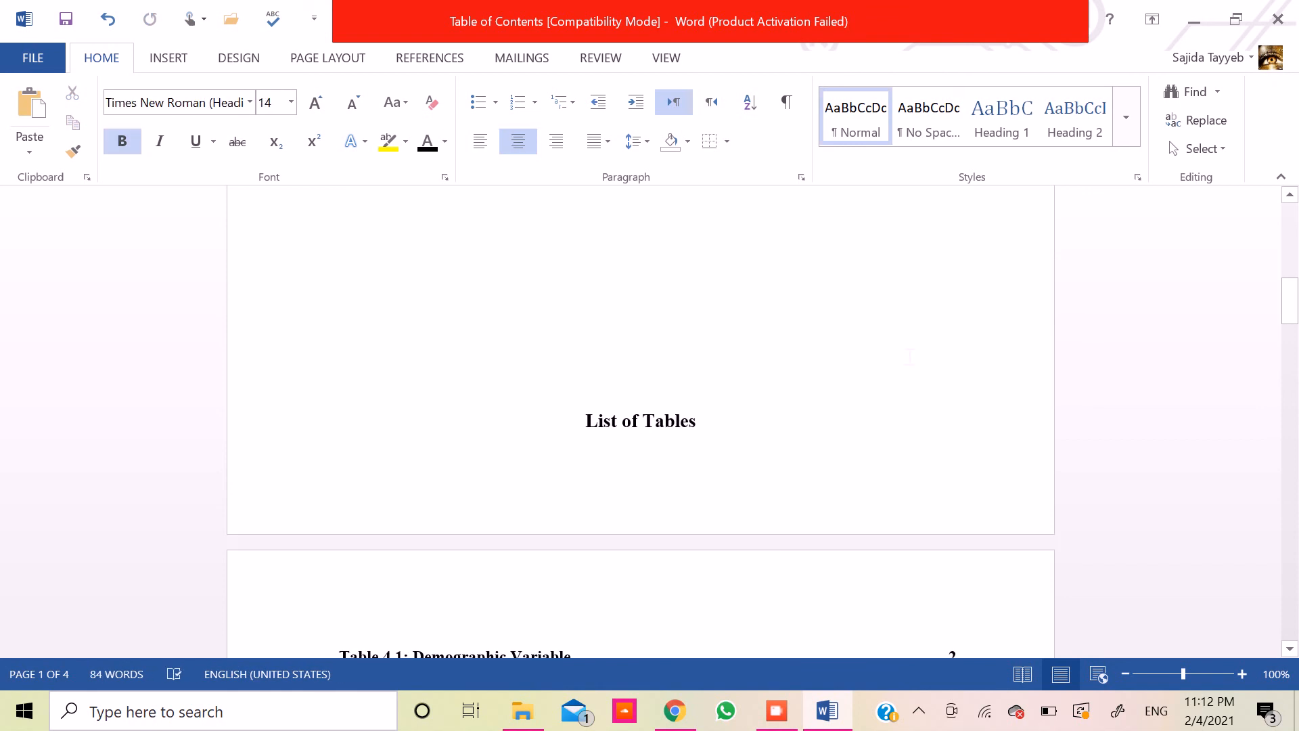
{"action": "key", "text": "Up"}
{"action": "key", "text": "Up"}
{"action": "key", "text": "Up"}
{"action": "key", "text": "Up"}
{"action": "key", "text": "Up"}
{"action": "key", "text": "Up"}
{"action": "key", "text": "Up"}
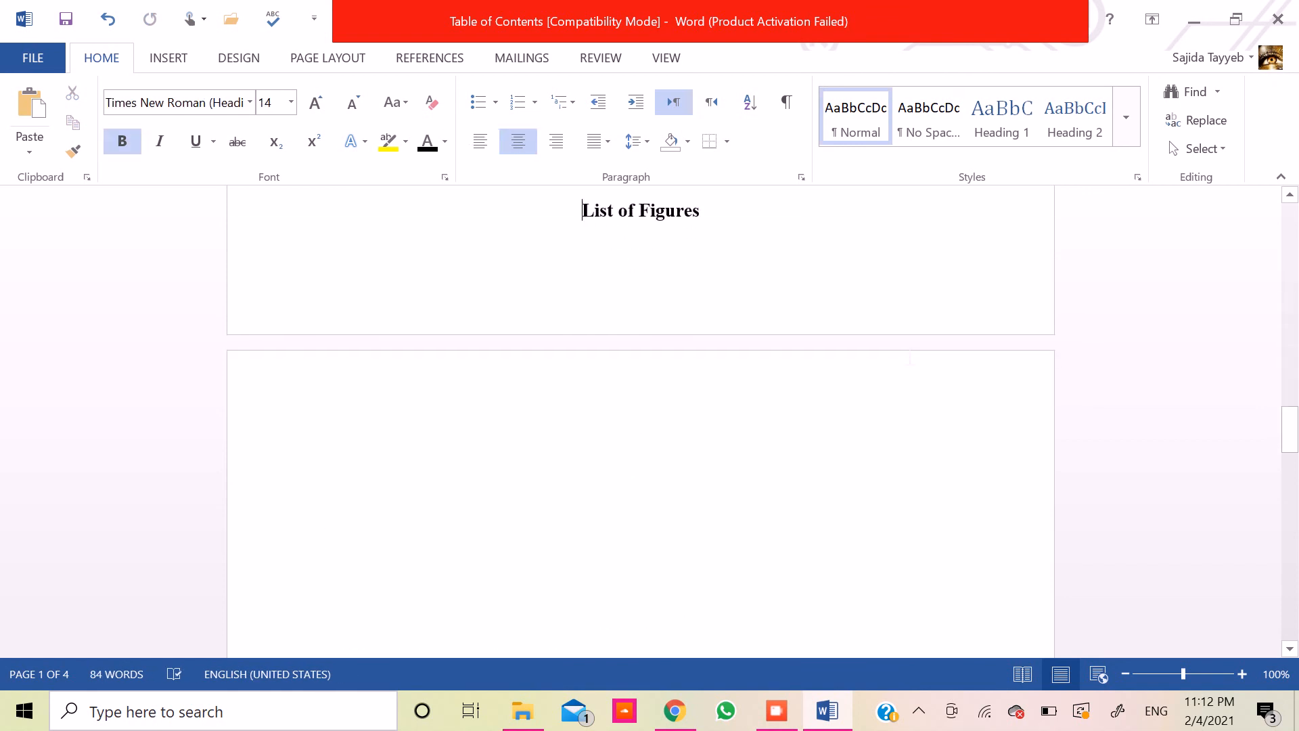
{"action": "key", "text": "Return"}
- Left-align the line under "List of Figures" and paste the cut Figure 2.1 entry there
{"action": "key", "text": "Down"}
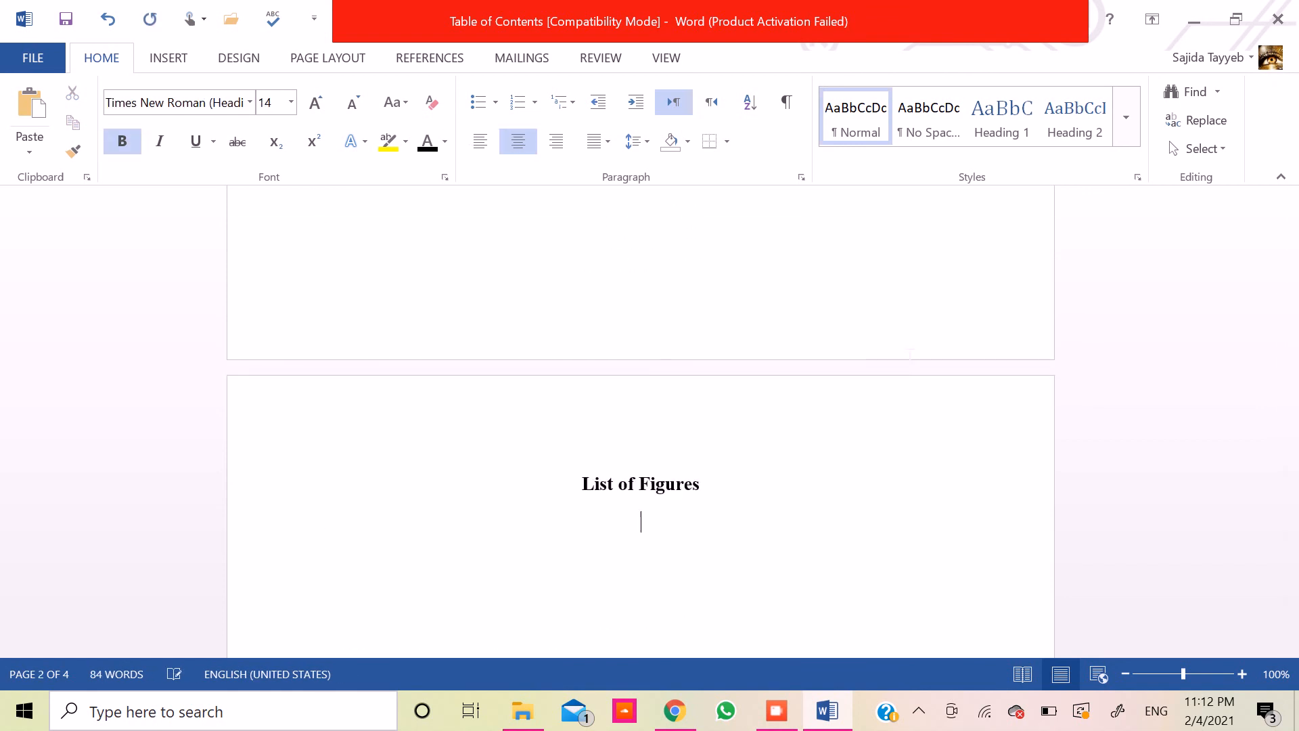
{"action": "left_click", "coordinate": [482, 142]}
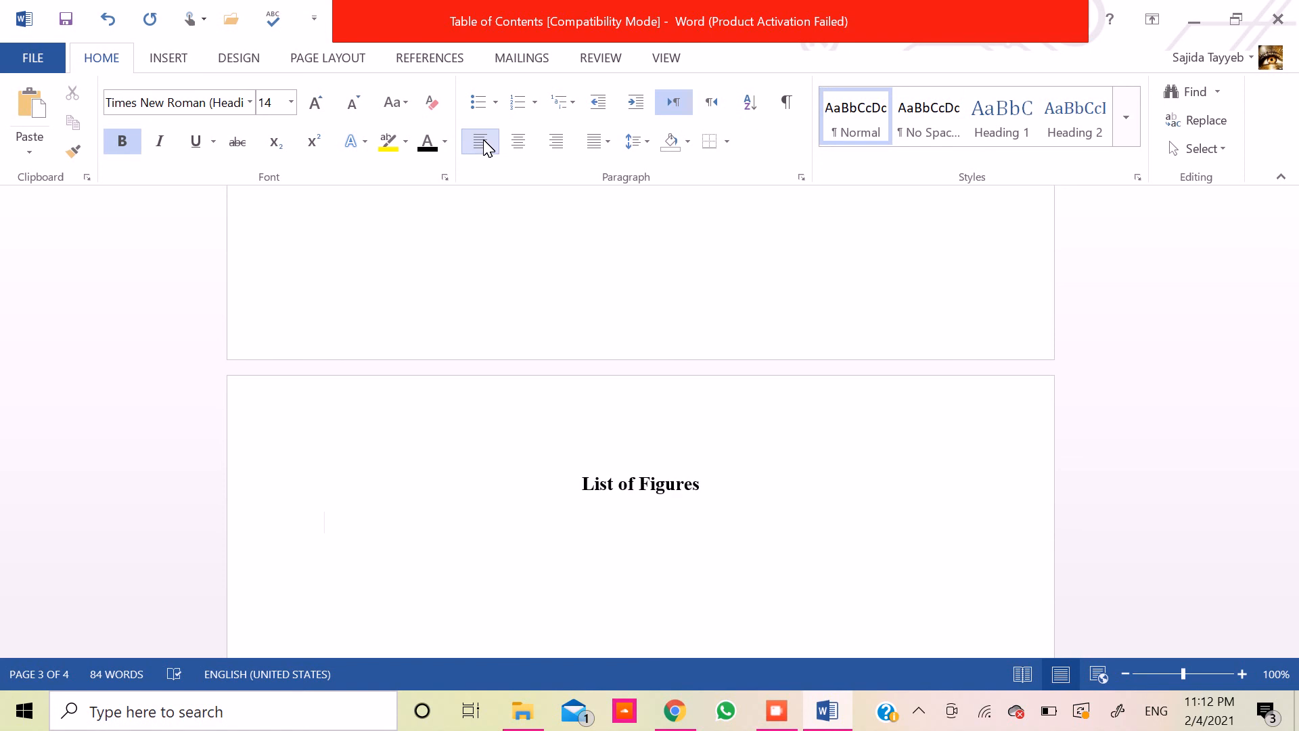
{"action": "key", "text": "ctrl+v"}
- Make the pasted Figure 2.1 entry black and remove its underline
{"action": "key", "text": "Up"}
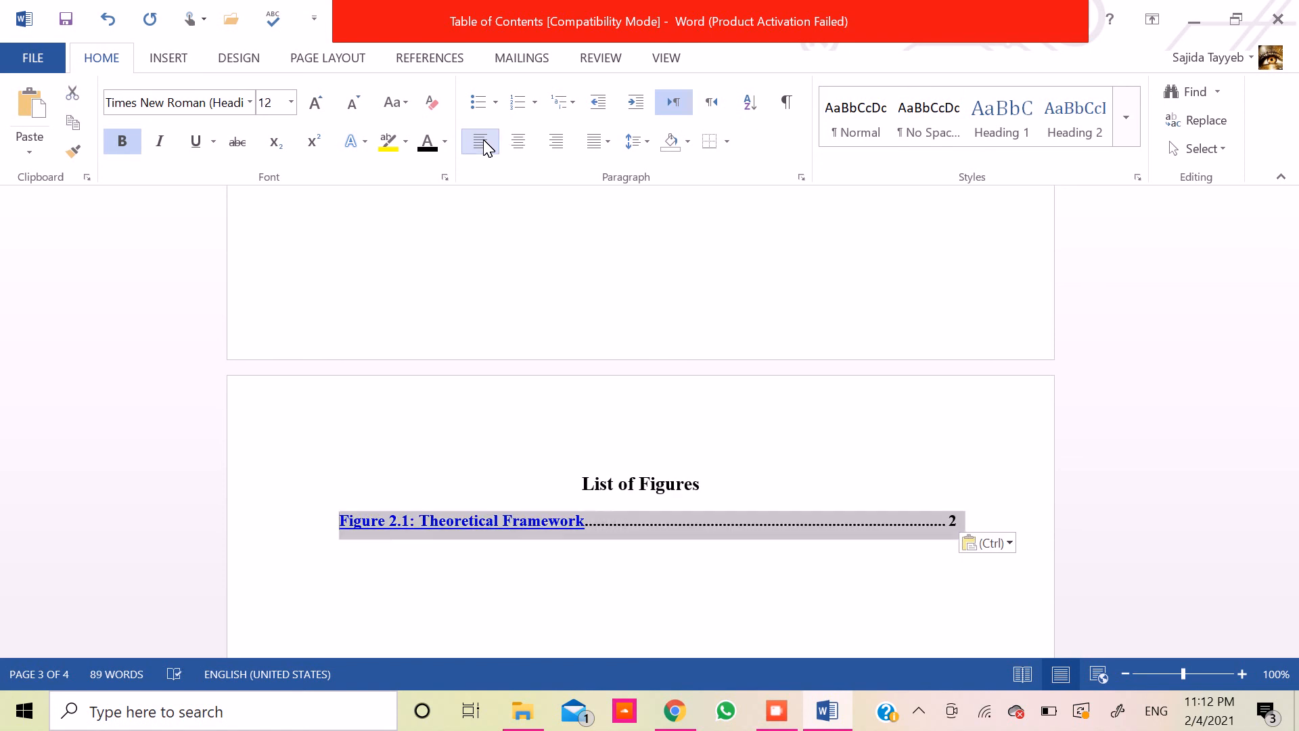
{"action": "left_click", "coordinate": [427, 142]}
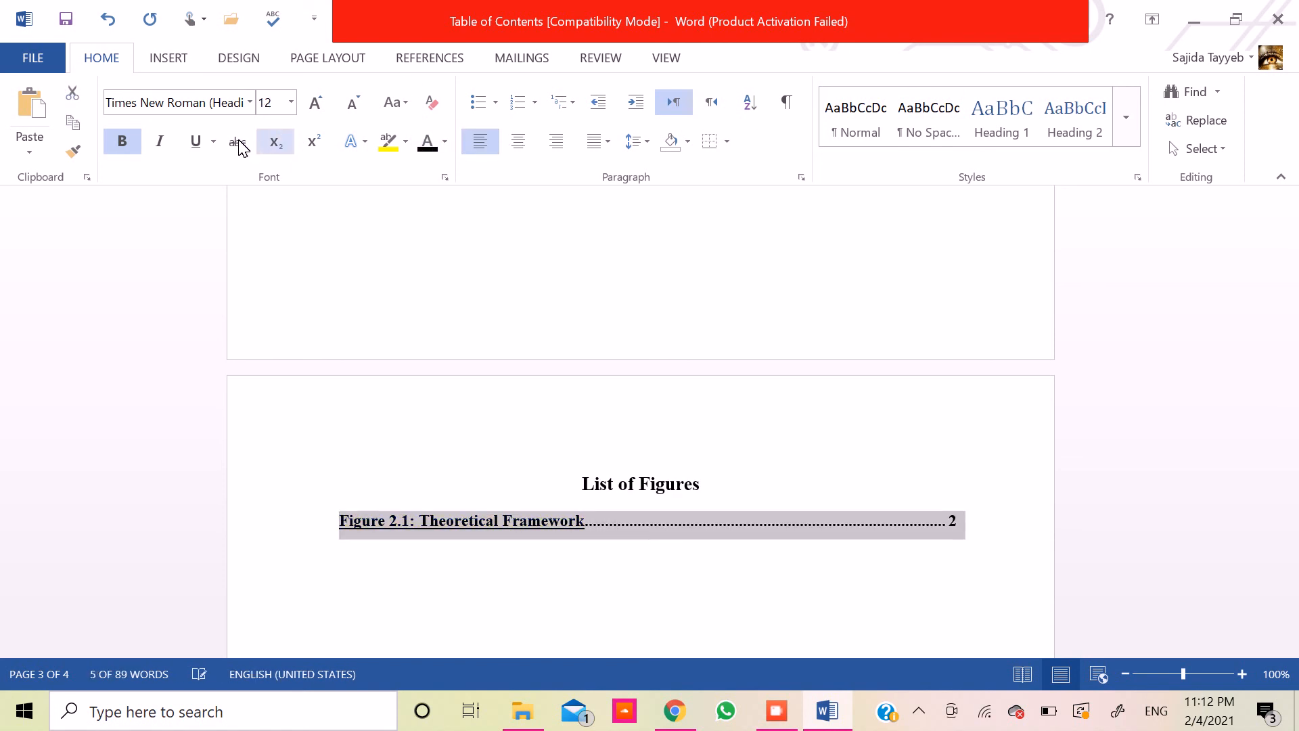
{"action": "left_click", "coordinate": [196, 142]}
{"action": "key", "text": "Down"}
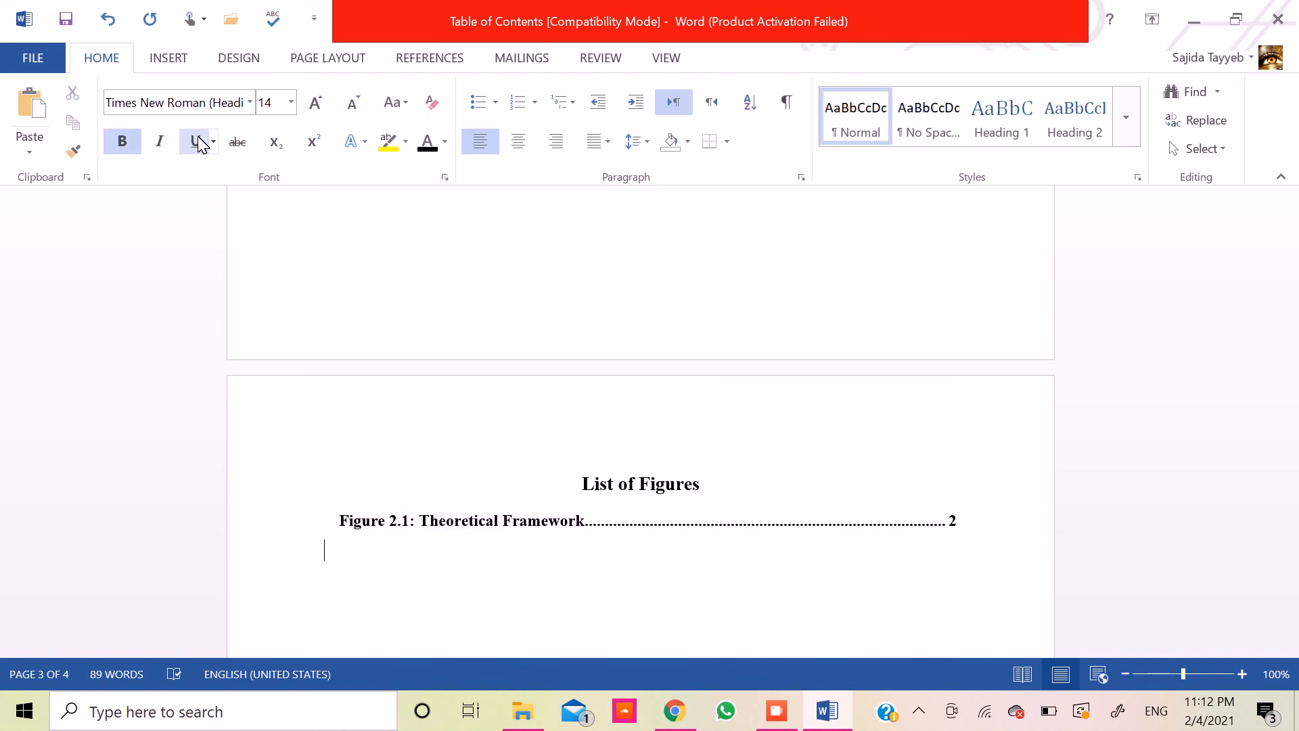
- Insert a blank line above the "List of Tables" heading to push it onto the next page with its entry
{"action": "key", "text": "Up"}
{"action": "key", "text": "Up"}
{"action": "key", "text": "Up"}
{"action": "key", "text": "Up"}
{"action": "key", "text": "Up"}
{"action": "key", "text": "Up"}
{"action": "key", "text": "Up"}
{"action": "key", "text": "Up"}
{"action": "key", "text": "Up"}
{"action": "key", "text": "Up"}
{"action": "key", "text": "Up"}
{"action": "key", "text": "Up"}
{"action": "key", "text": "Up"}
{"action": "key", "text": "Up"}
{"action": "key", "text": "Up"}
{"action": "key", "text": "Up"}
{"action": "key", "text": "Up"}
{"action": "key", "text": "Up"}
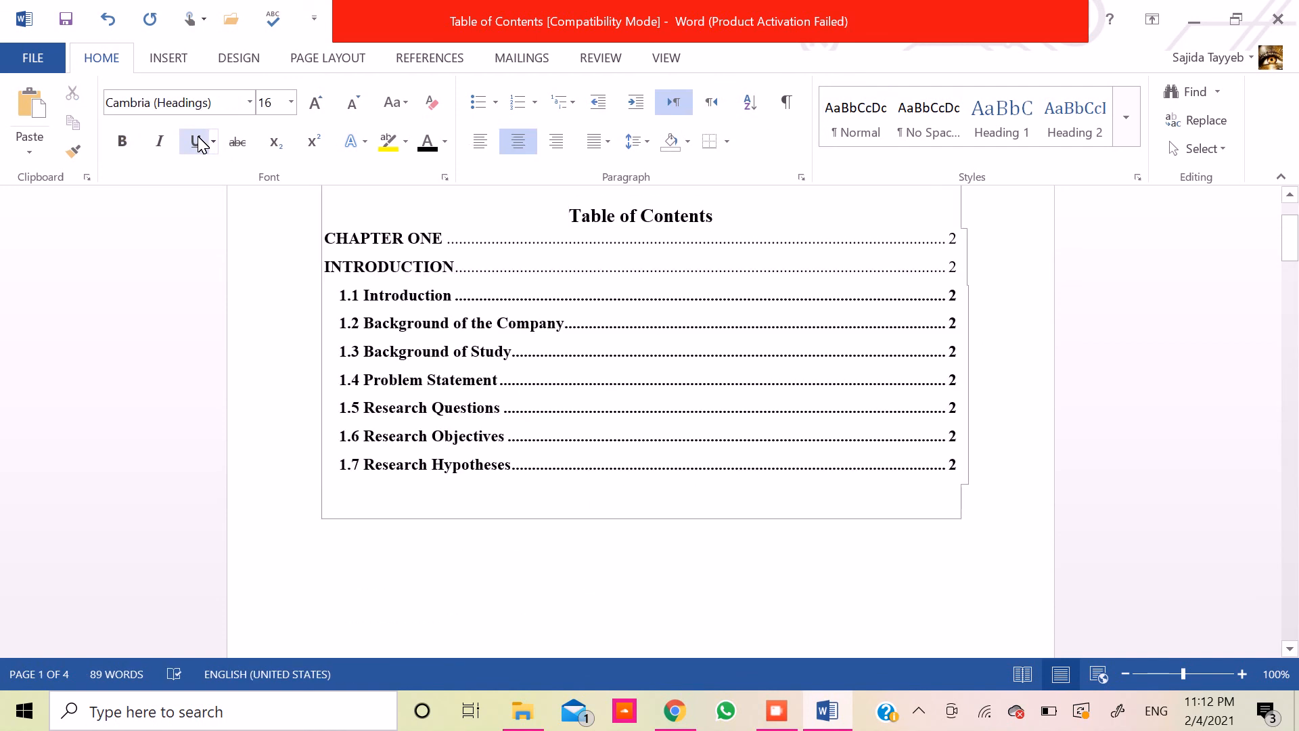
{"action": "key", "text": "Down"}
{"action": "key", "text": "Down"}
{"action": "key", "text": "Down"}
{"action": "key", "text": "Down"}
{"action": "key", "text": "Down"}
{"action": "key", "text": "Down"}
{"action": "key", "text": "Down"}
{"action": "key", "text": "Down"}
{"action": "key", "text": "Down"}
{"action": "key", "text": "Down"}
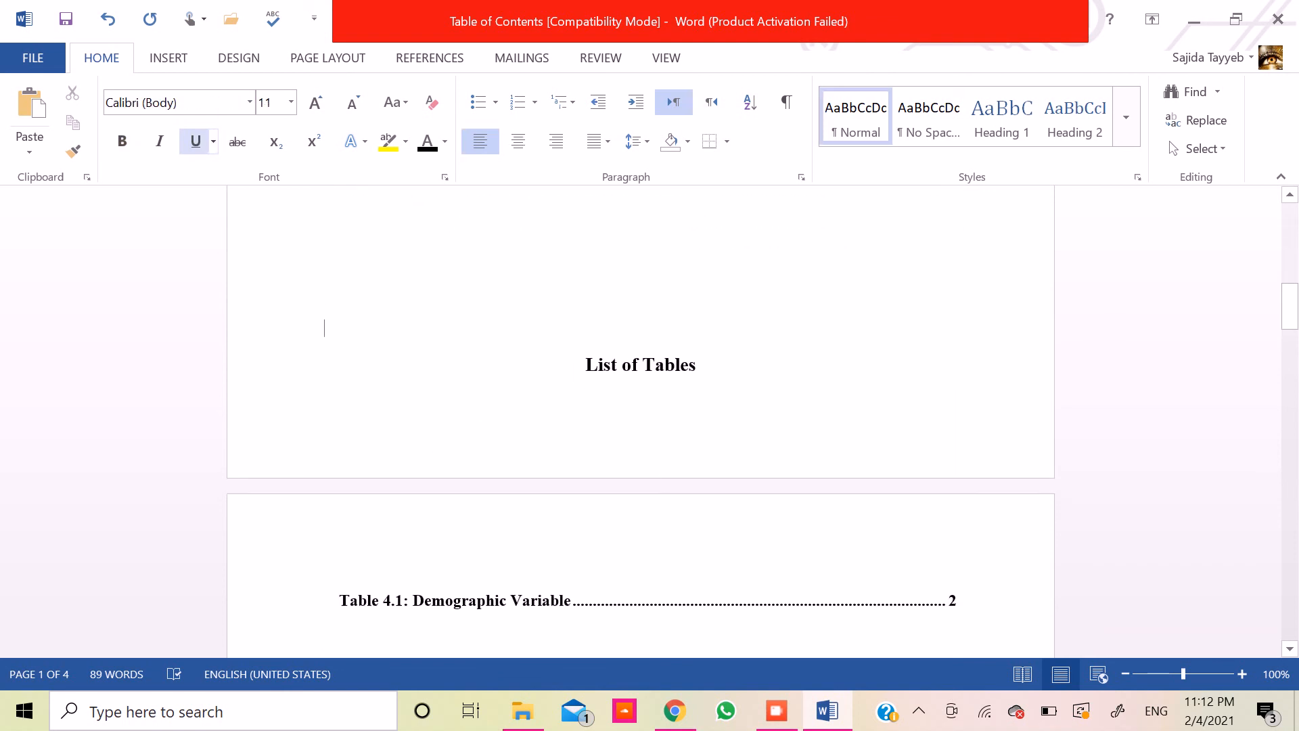
{"action": "key", "text": "Return"}
- Delete the extra blank line above the "List of Figures" heading
{"action": "key", "text": "Down"}
{"action": "key", "text": "Down"}
{"action": "key", "text": "Down"}
{"action": "key", "text": "Down"}
{"action": "key", "text": "Down"}
{"action": "key", "text": "Down"}
{"action": "key", "text": "Down"}
{"action": "key", "text": "Down"}
{"action": "key", "text": "Down"}
{"action": "key", "text": "Down"}
{"action": "key", "text": "Down"}
{"action": "key", "text": "Down"}
{"action": "key", "text": "Down"}
{"action": "key", "text": "Down"}
{"action": "key", "text": "Down"}
{"action": "key", "text": "Down"}
{"action": "key", "text": "Down"}
{"action": "key", "text": "Down"}
{"action": "key", "text": "Down"}
{"action": "key", "text": "Down"}
{"action": "key", "text": "Down"}
{"action": "key", "text": "Down"}
{"action": "key", "text": "Down"}
{"action": "key", "text": "Down"}
{"action": "key", "text": "Down"}
{"action": "key", "text": "Down"}
{"action": "key", "text": "Down"}
{"action": "key", "text": "Down"}
{"action": "key", "text": "Down"}
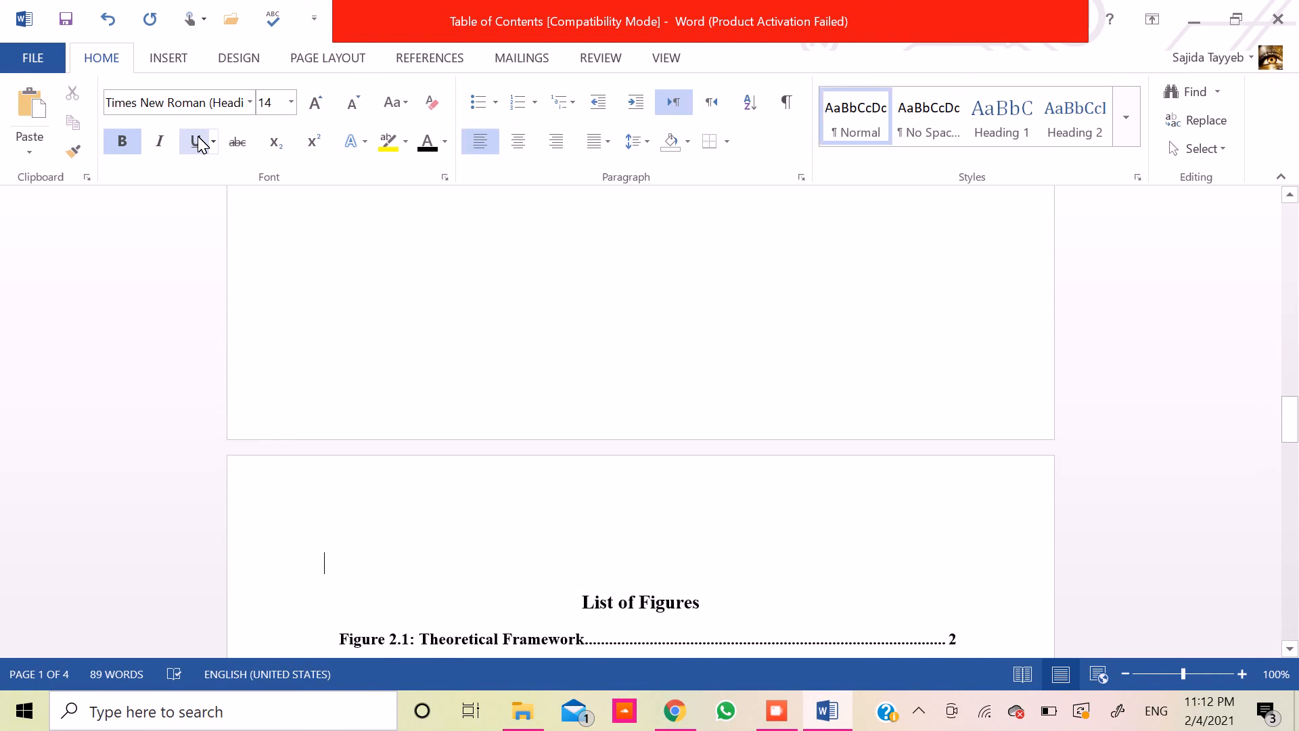
{"action": "key", "text": "BackSpace"}
- Review the List of Figures page and the spacing before the "CHAPTER ONE" heading
{"action": "key", "text": "Down"}
{"action": "key", "text": "Down"}
{"action": "key", "text": "Down"}
{"action": "key", "text": "Down"}
{"action": "key", "text": "Down"}
{"action": "key", "text": "Down"}
{"action": "key", "text": "Down"}
{"action": "key", "text": "Down"}
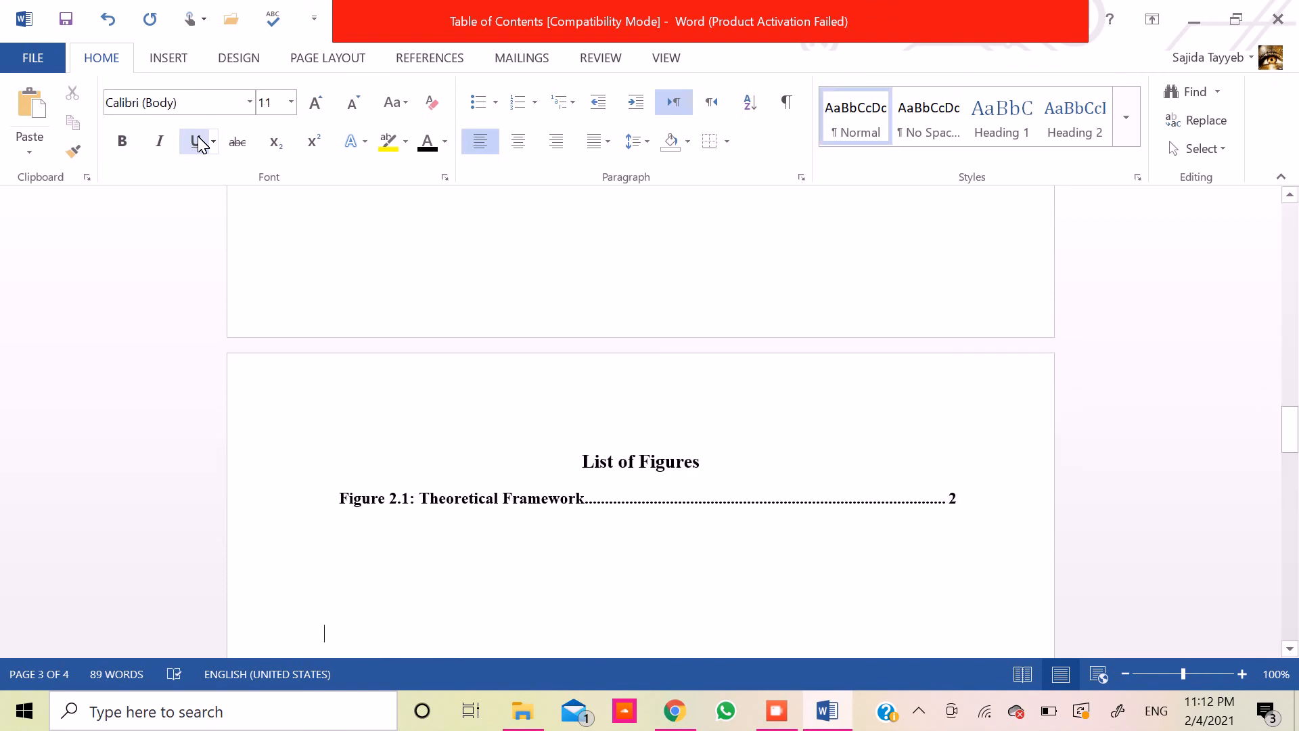
{"action": "key", "text": "Down"}
{"action": "key", "text": "Down"}
{"action": "key", "text": "Down"}
{"action": "key", "text": "Down"}
{"action": "key", "text": "Down"}
{"action": "key", "text": "Down"}
{"action": "key", "text": "Down"}
{"action": "key", "text": "Down"}
{"action": "key", "text": "Down"}
{"action": "key", "text": "Down"}
{"action": "key", "text": "Down"}
{"action": "key", "text": "Down"}
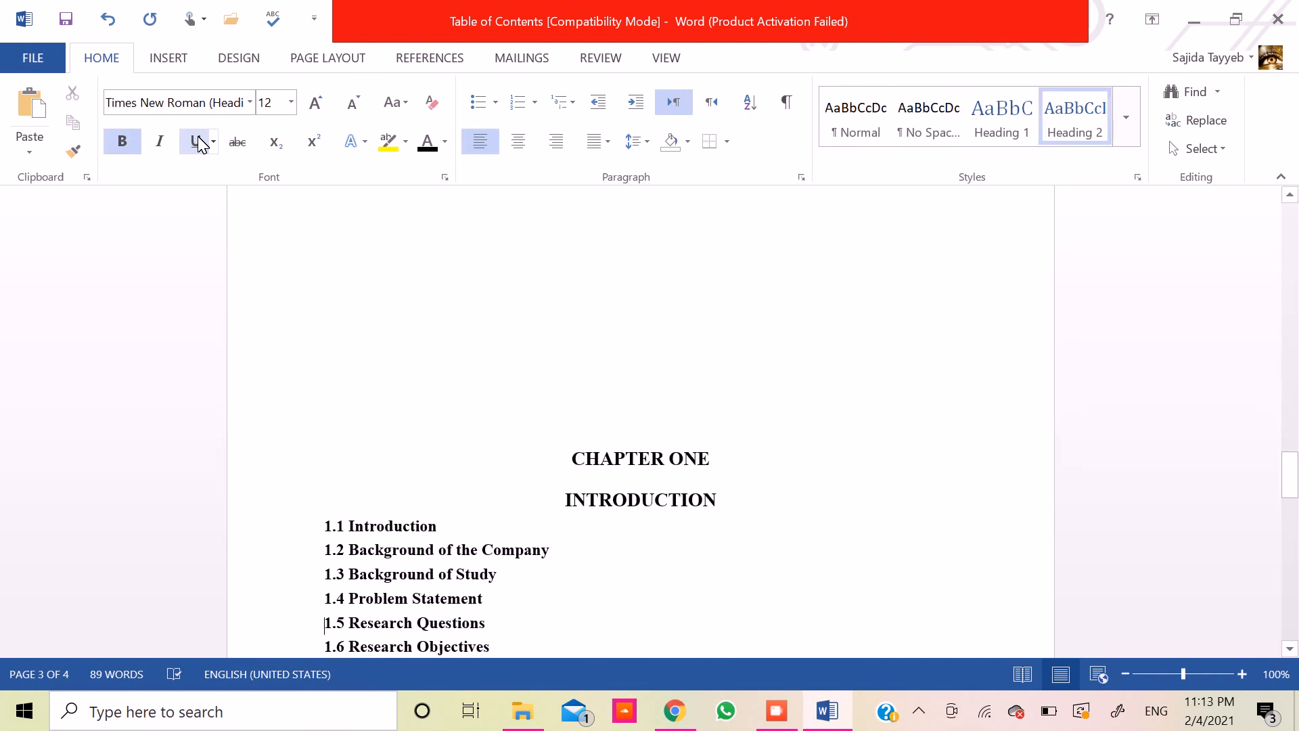
{"action": "key", "text": "Up"}
{"action": "key", "text": "Up"}
{"action": "key", "text": "Up"}
{"action": "key", "text": "Up"}
{"action": "key", "text": "Up"}
{"action": "key", "text": "Up"}
{"action": "key", "text": "Up"}
{"action": "key", "text": "Up"}
{"action": "key", "text": "Up"}
{"action": "key", "text": "Up"}
{"action": "key", "text": "Up"}
{"action": "key", "text": "Up"}
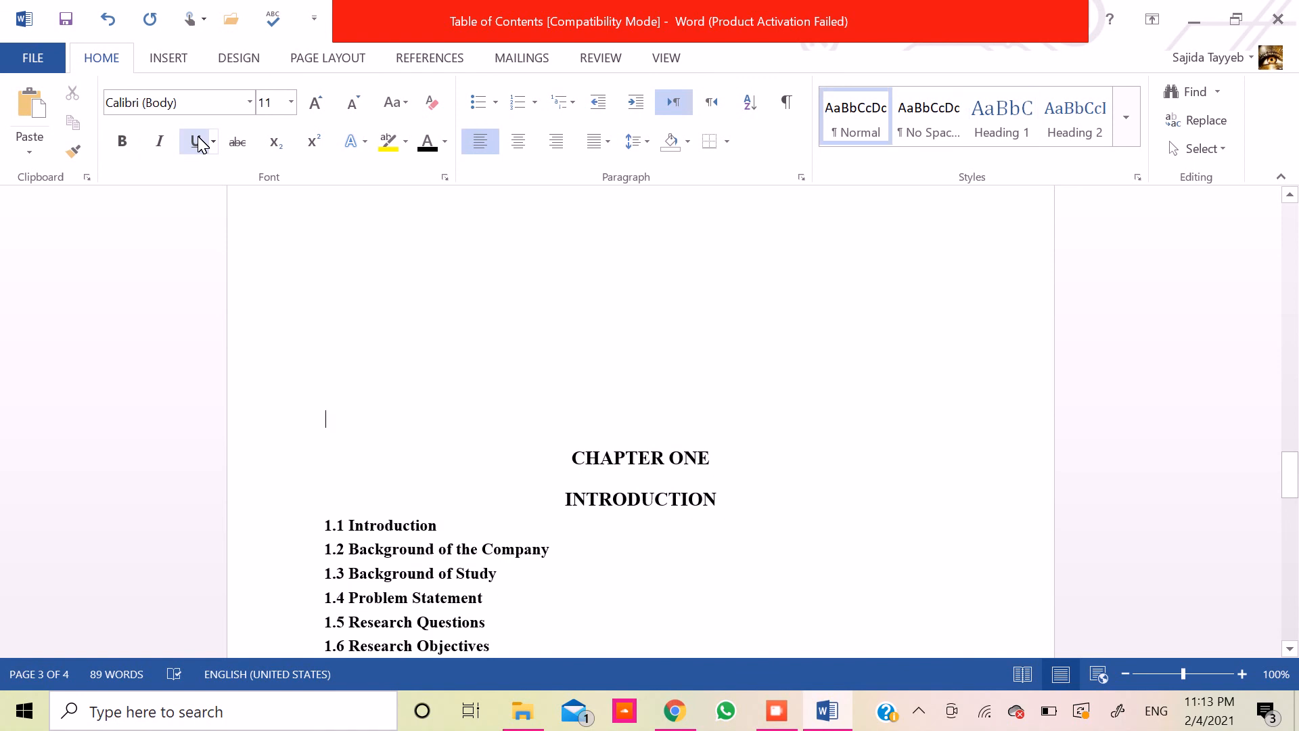
{"action": "key", "text": "Up"}
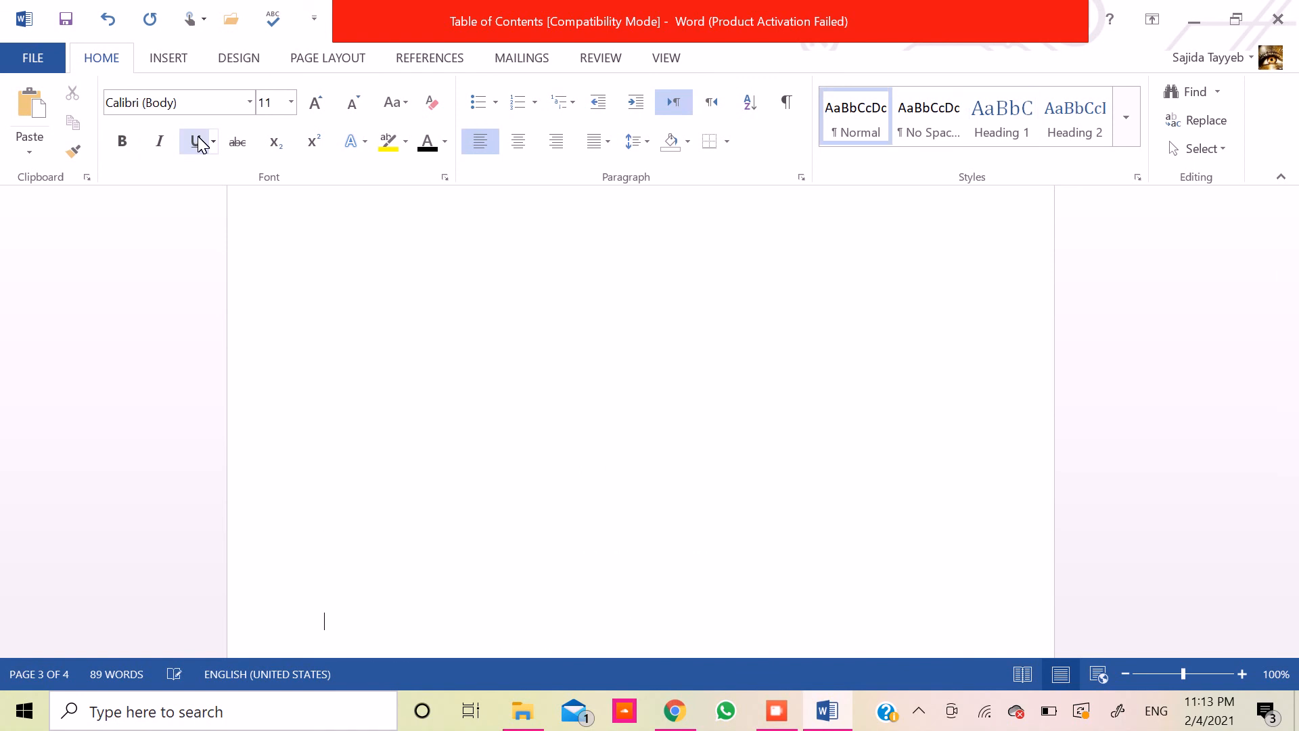
{"action": "key", "text": "Down"}
{"action": "key", "text": "Up"}
{"action": "key", "text": "Up"}
{"action": "key", "text": "Up"}
{"action": "key", "text": "Up"}
{"action": "key", "text": "Up"}
{"action": "key", "text": "Up"}
{"action": "key", "text": "Up"}
{"action": "key", "text": "Up"}
{"action": "key", "text": "Up"}
{"action": "key", "text": "Up"}
{"action": "key", "text": "Up"}
{"action": "key", "text": "Up"}
{"action": "key", "text": "Up"}
{"action": "key", "text": "Up"}
{"action": "key", "text": "Up"}
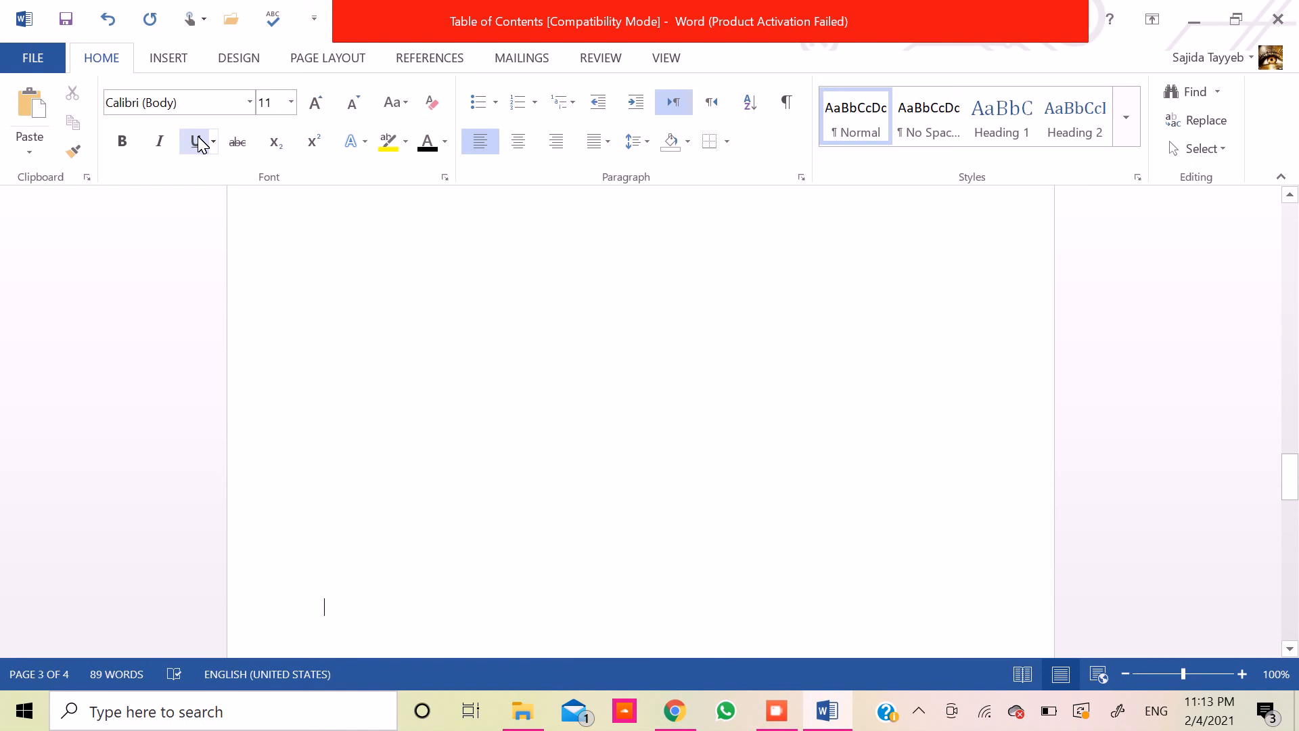
- Insert a blank Normal-style line between the "1.3 Background of Study" and "1.4 Problem Statement" headings
{"action": "key", "text": "Down"}
{"action": "key", "text": "Down"}
{"action": "key", "text": "Down"}
{"action": "key", "text": "Down"}
{"action": "key", "text": "Down"}
{"action": "key", "text": "Down"}
{"action": "key", "text": "Down"}
{"action": "key", "text": "Down"}
{"action": "key", "text": "Down"}
{"action": "key", "text": "Down"}
{"action": "key", "text": "Down"}
{"action": "key", "text": "Down"}
{"action": "key", "text": "Down"}
{"action": "key", "text": "Down"}
{"action": "key", "text": "Down"}
{"action": "key", "text": "Down"}
{"action": "key", "text": "Down"}
{"action": "key", "text": "Down"}
{"action": "key", "text": "Down"}
{"action": "key", "text": "Down"}
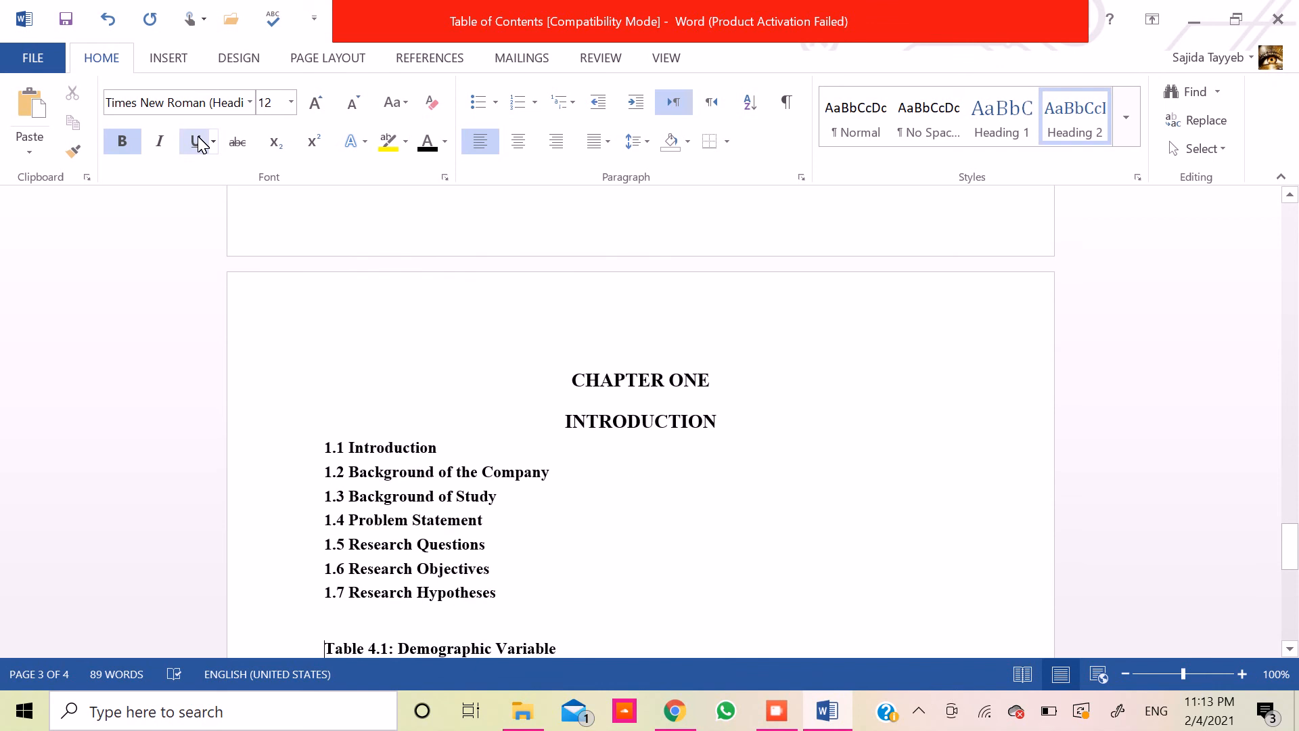
{"action": "left_click", "coordinate": [571, 518]}
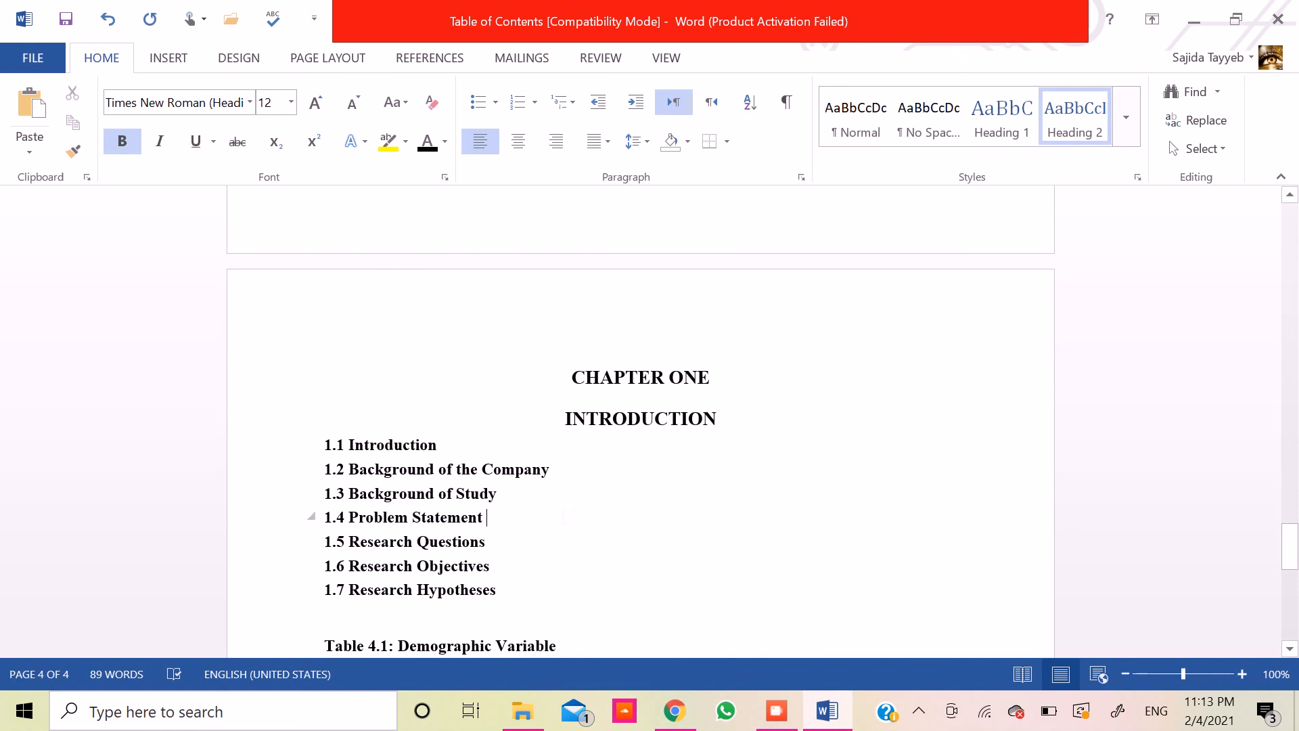
{"action": "key", "text": "Return"}
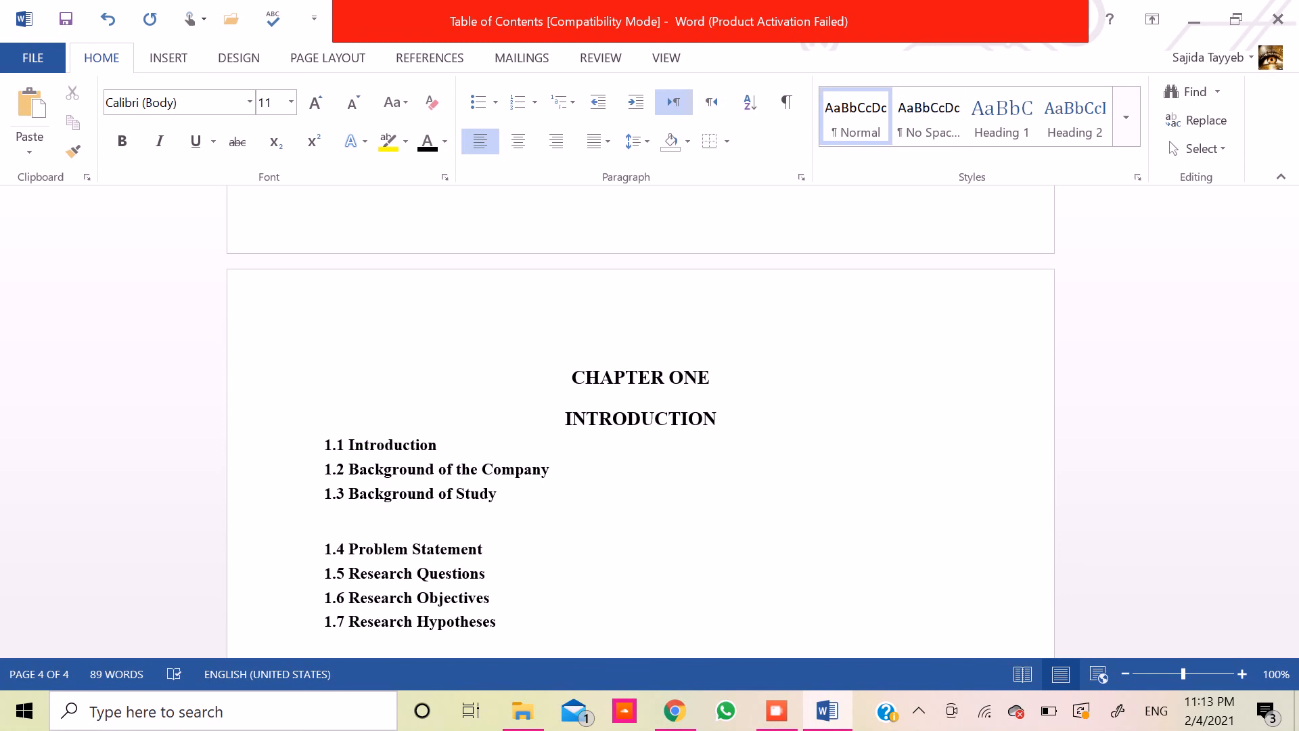
- Enter "Customer Satisfaction" and "Customer Loyalty" on two separate lines below the "1.3 Background of Study" heading
{"action": "type", "text": "Customer Satisfaction"}
{"action": "key", "text": "Return"}
{"action": "type", "text": "Customer "}
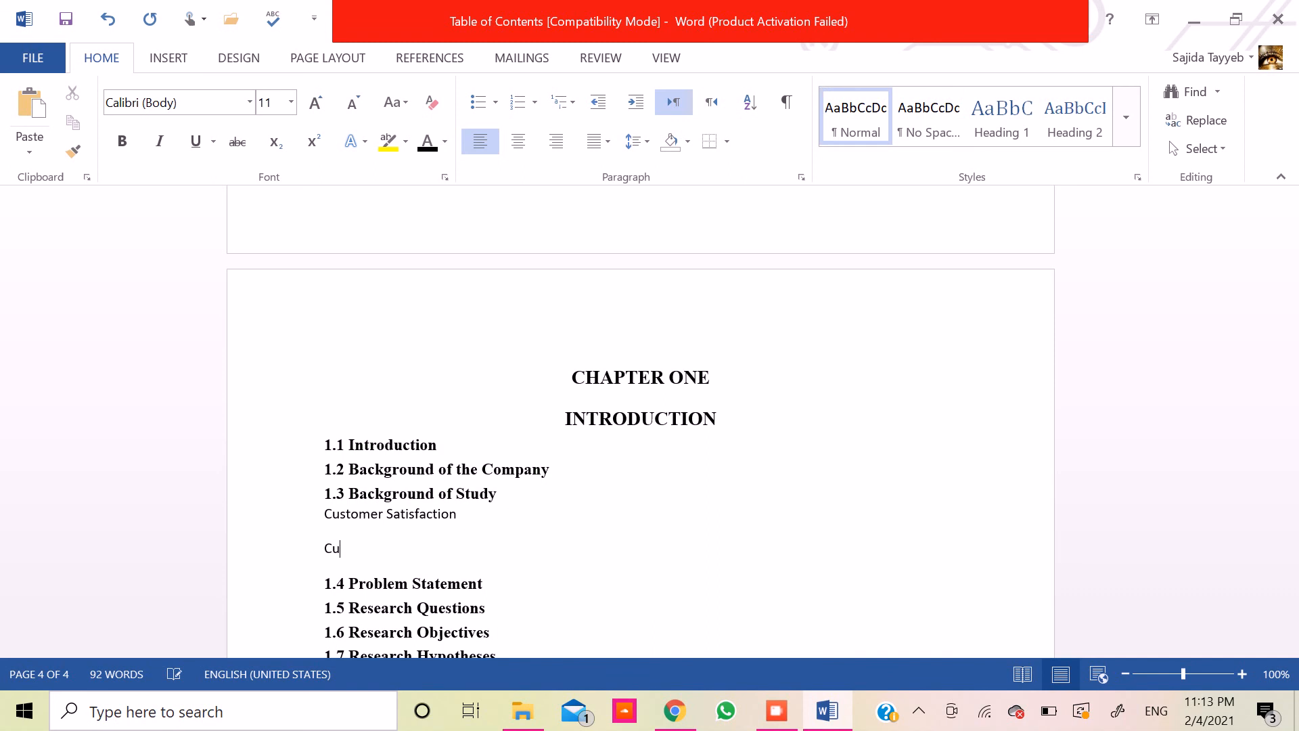
{"action": "type", "text": "Loyalty"}
- Apply the Heading 3 style to the "Customer Satisfaction" line
{"action": "key", "text": "shift+Up"}
{"action": "key", "text": "Up"}
{"action": "key", "text": "Down"}
{"action": "key", "text": "shift+Down"}
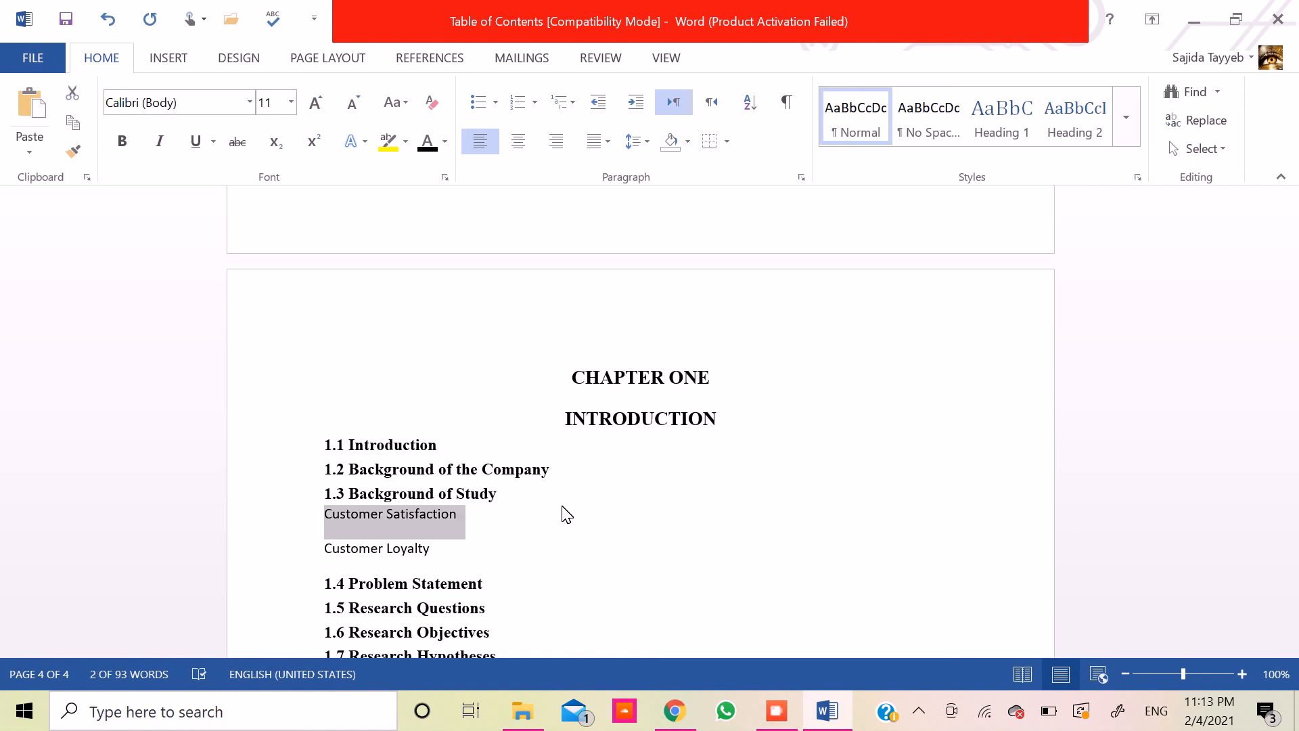
{"action": "left_click", "coordinate": [1126, 118]}
{"action": "left_click", "coordinate": [870, 190]}
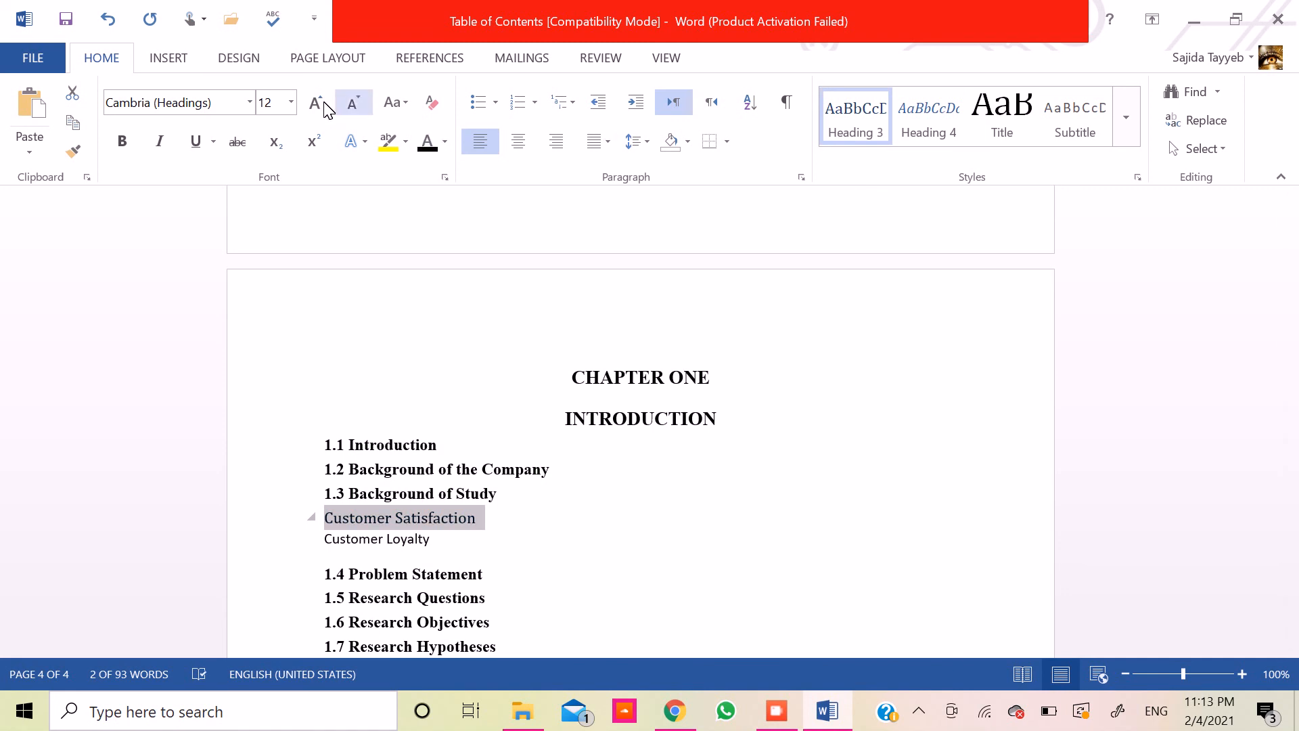
- Set the "Customer Satisfaction" heading to Times New Roman and make it bold
{"action": "left_click", "coordinate": [215, 102]}
{"action": "type", "text": "Times New Roman"}
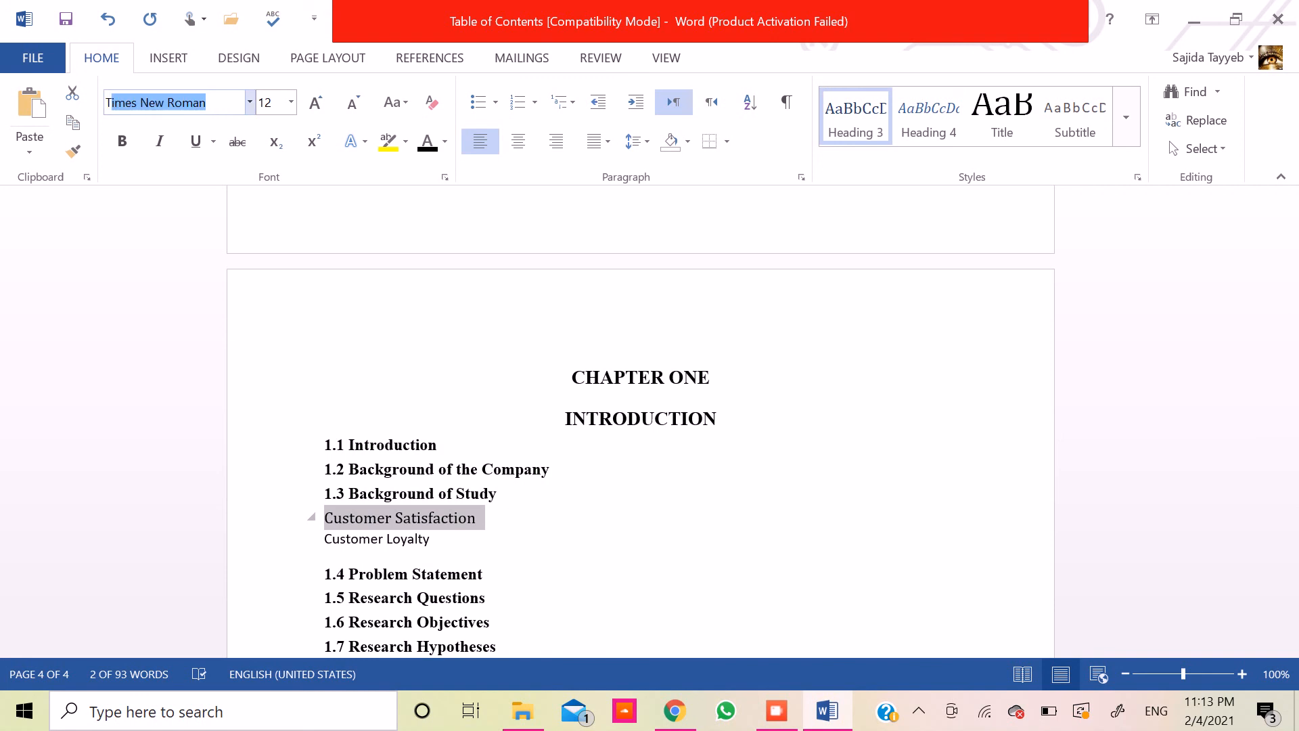
{"action": "key", "text": "Return"}
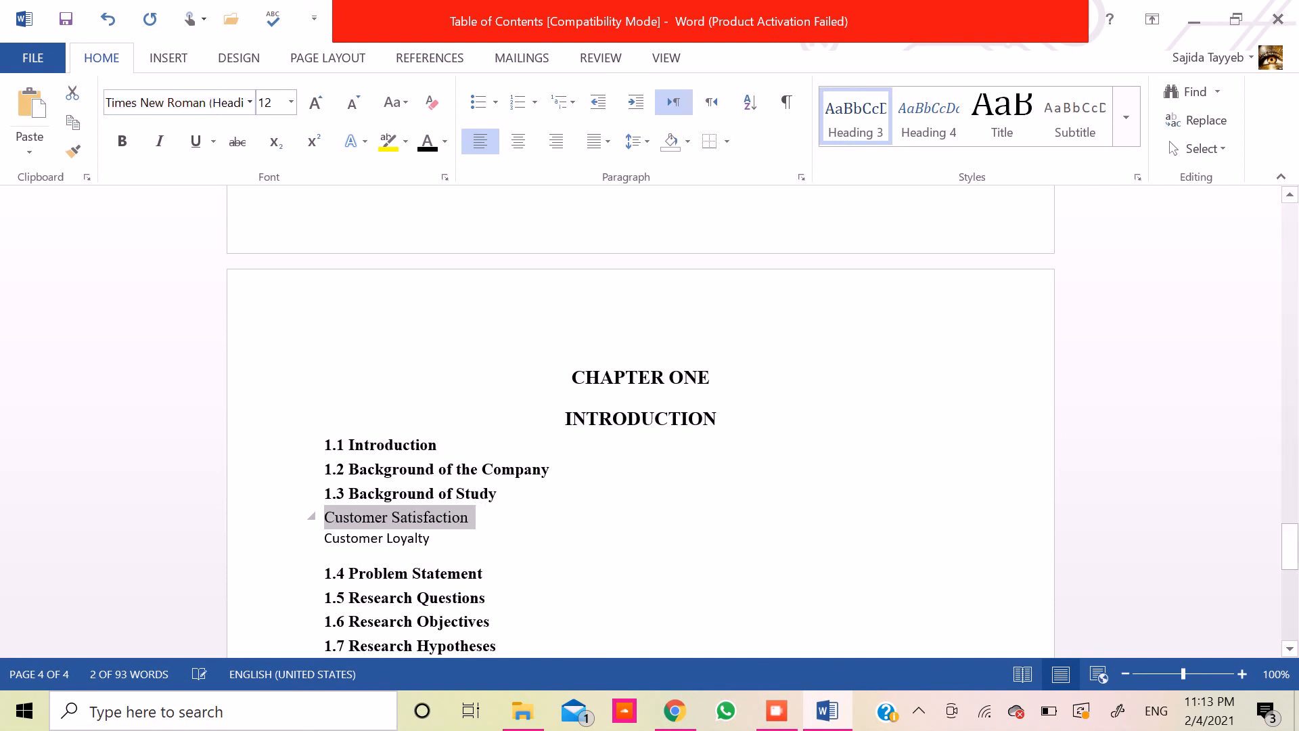
{"action": "left_click", "coordinate": [118, 127]}
- Number the "Customer Satisfaction" heading as 1.3.1
{"action": "key", "text": "Left"}
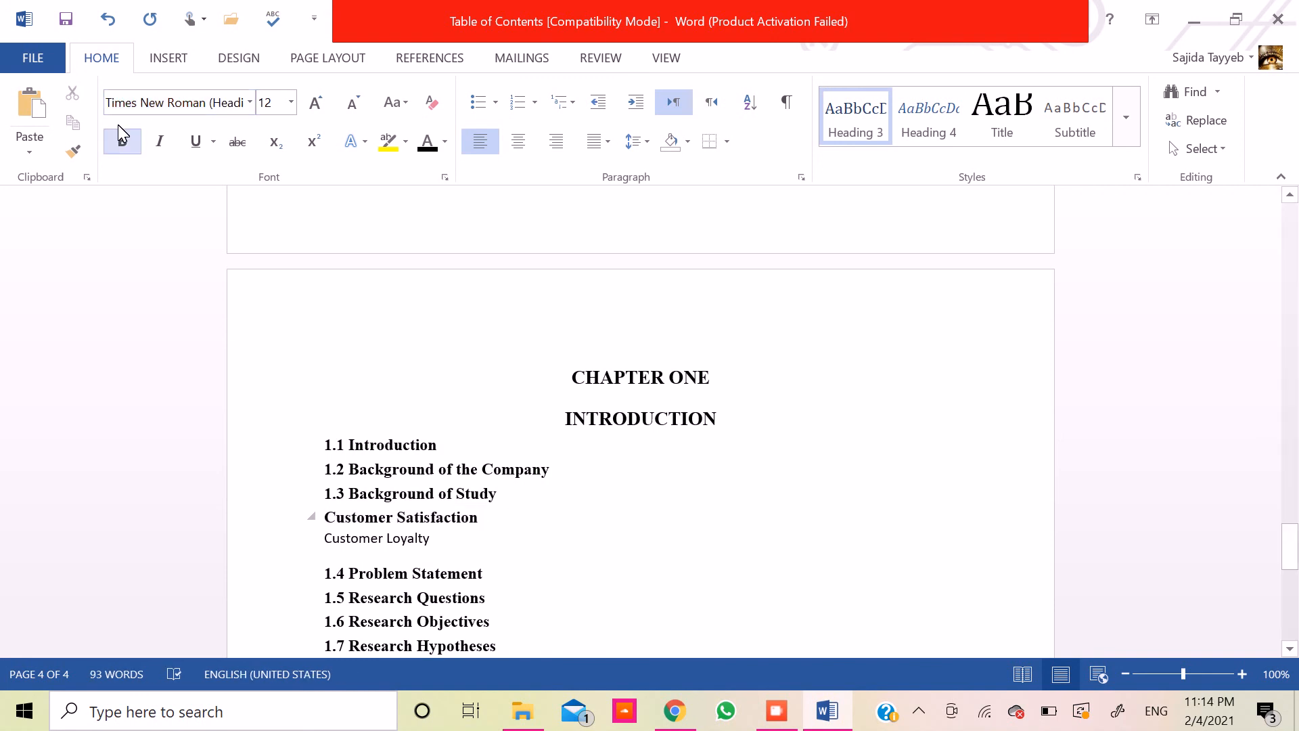
{"action": "type", "text": "1"}
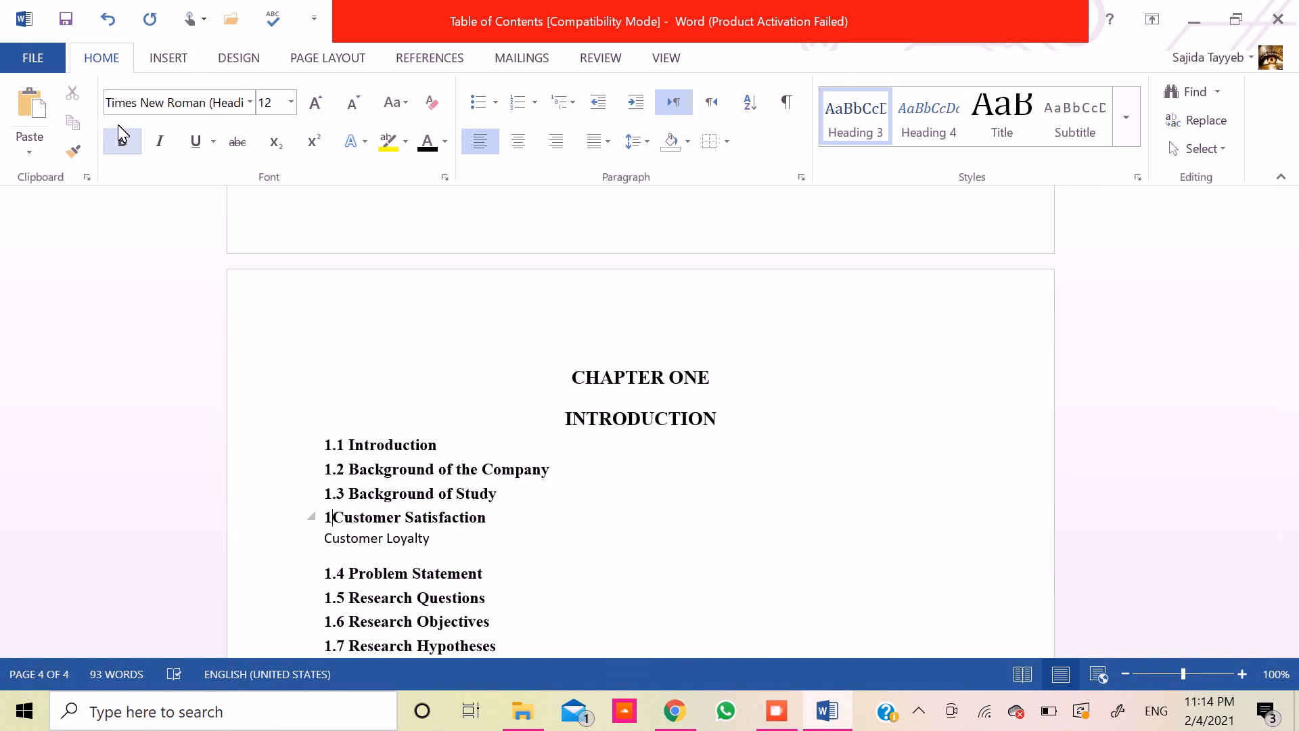
{"action": "type", "text": "."}
{"action": "type", "text": "3"}
{"action": "type", "text": "."}
{"action": "type", "text": "2"}
{"action": "key", "text": "BackSpace"}
{"action": "type", "text": "1"}
{"action": "key", "text": "Down"}
{"action": "key", "text": "Up"}
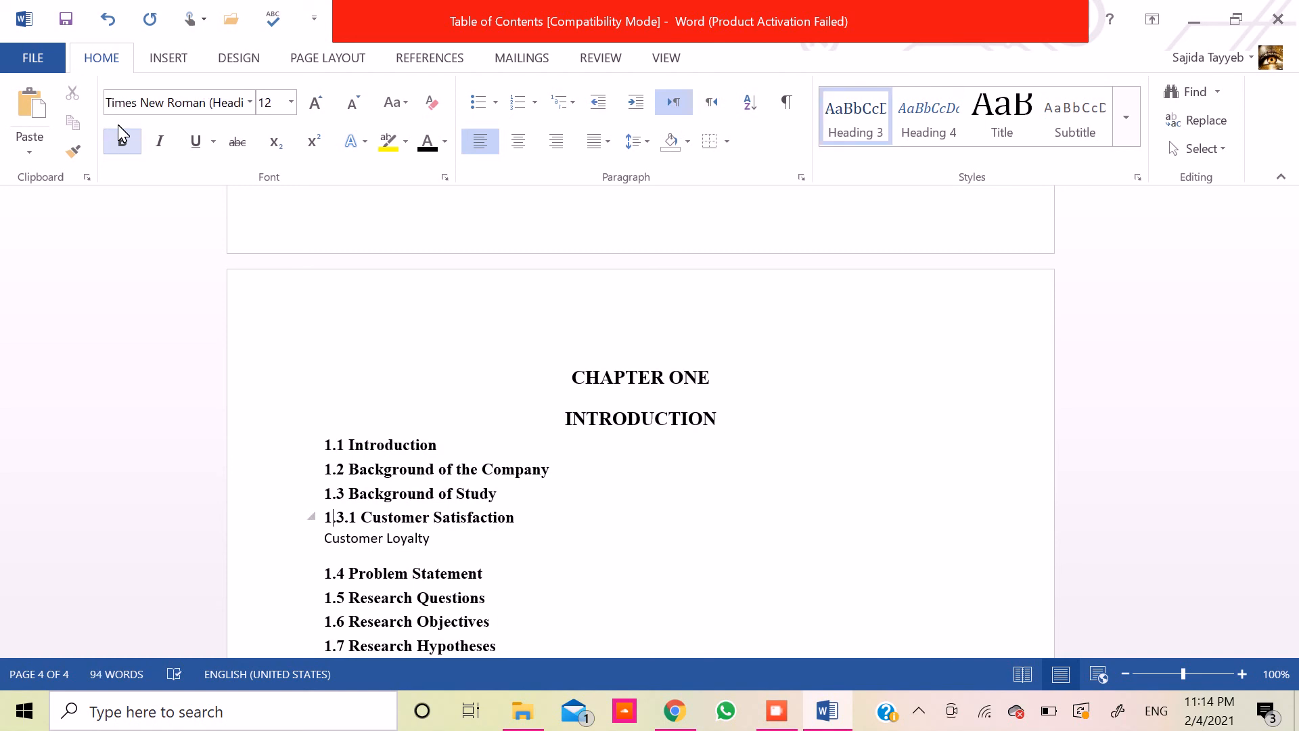
- Copy the formatting of the "1.3.1 Customer Satisfaction" heading onto the "Customer Loyalty" line
{"action": "key", "text": "Home"}
{"action": "key", "text": "shift+End"}
{"action": "left_click", "coordinate": [73, 152]}
{"action": "left_click_drag", "start_coordinate": [330, 546], "coordinate": [456, 542]}
- Number the "Customer Loyalty" heading as 1.3.2
{"action": "key", "text": "Left"}
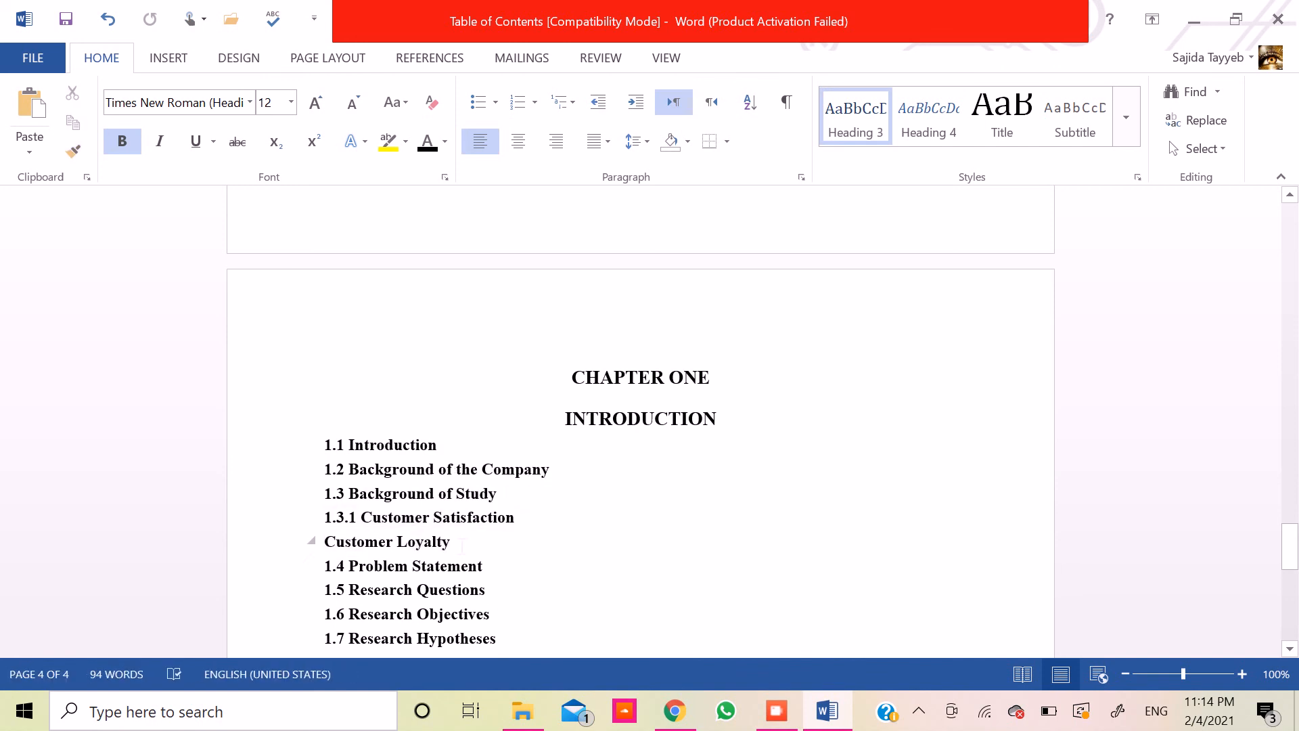
{"action": "type", "text": "1.3."}
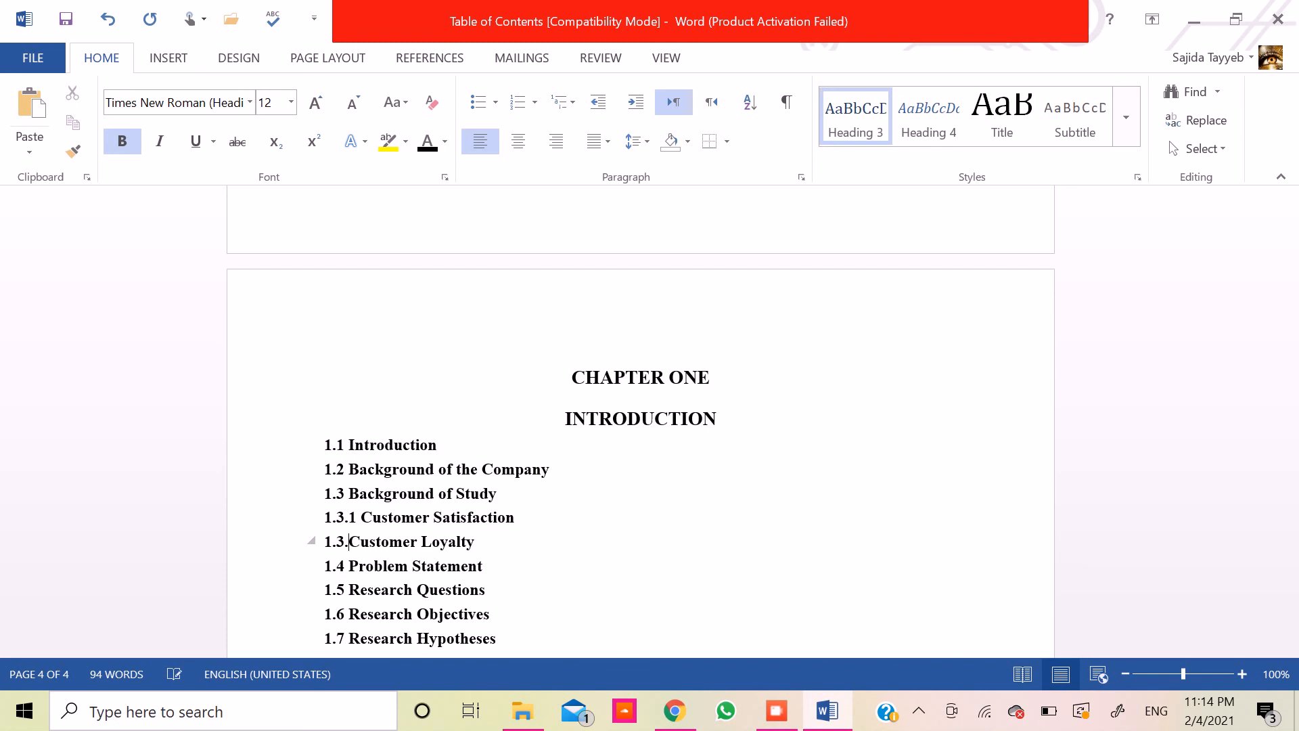
{"action": "type", "text": "2"}
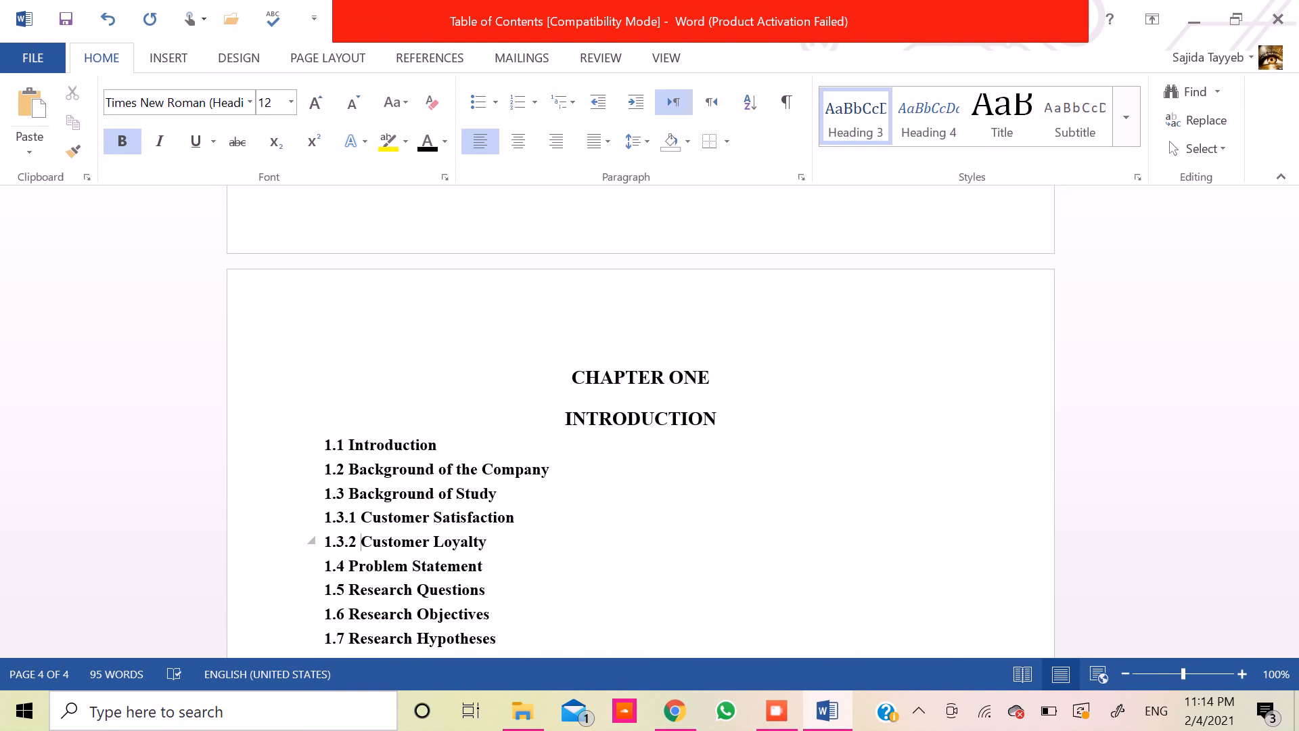
- Update the entire table of contents on the first page, including its entries and page numbers
{"action": "key", "text": "Down"}
{"action": "key", "text": "Down"}
{"action": "key", "text": "Up"}
{"action": "key", "text": "Up"}
{"action": "key", "text": "Up"}
{"action": "key", "text": "Up"}
{"action": "key", "text": "Up"}
{"action": "key", "text": "Up"}
{"action": "key", "text": "Up"}
{"action": "key", "text": "Up"}
{"action": "key", "text": "Up"}
{"action": "key", "text": "Up"}
{"action": "key", "text": "Up"}
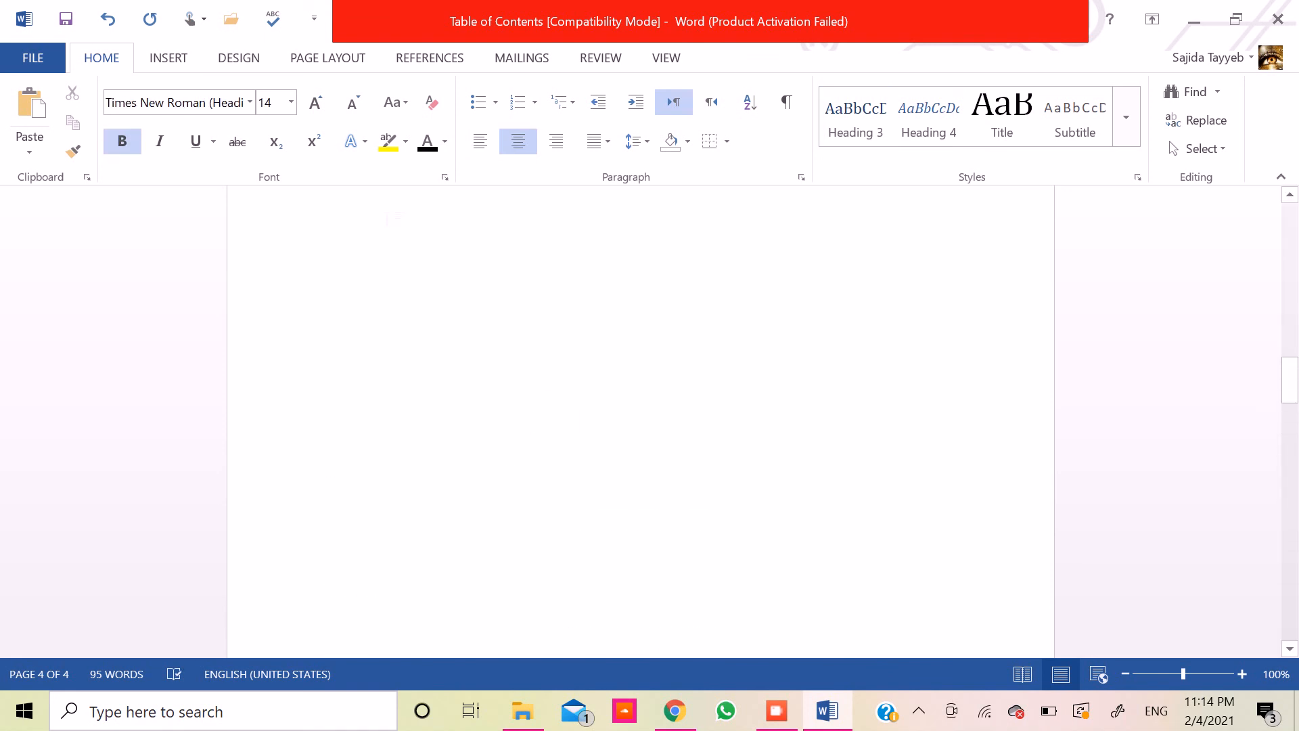
{"action": "key", "text": "Up"}
{"action": "key", "text": "Up"}
{"action": "key", "text": "Up"}
{"action": "key", "text": "Up"}
{"action": "key", "text": "Up"}
{"action": "key", "text": "Up"}
{"action": "key", "text": "Up"}
{"action": "key", "text": "Up"}
{"action": "key", "text": "Up"}
{"action": "key", "text": "Up"}
{"action": "key", "text": "Up"}
{"action": "key", "text": "Up"}
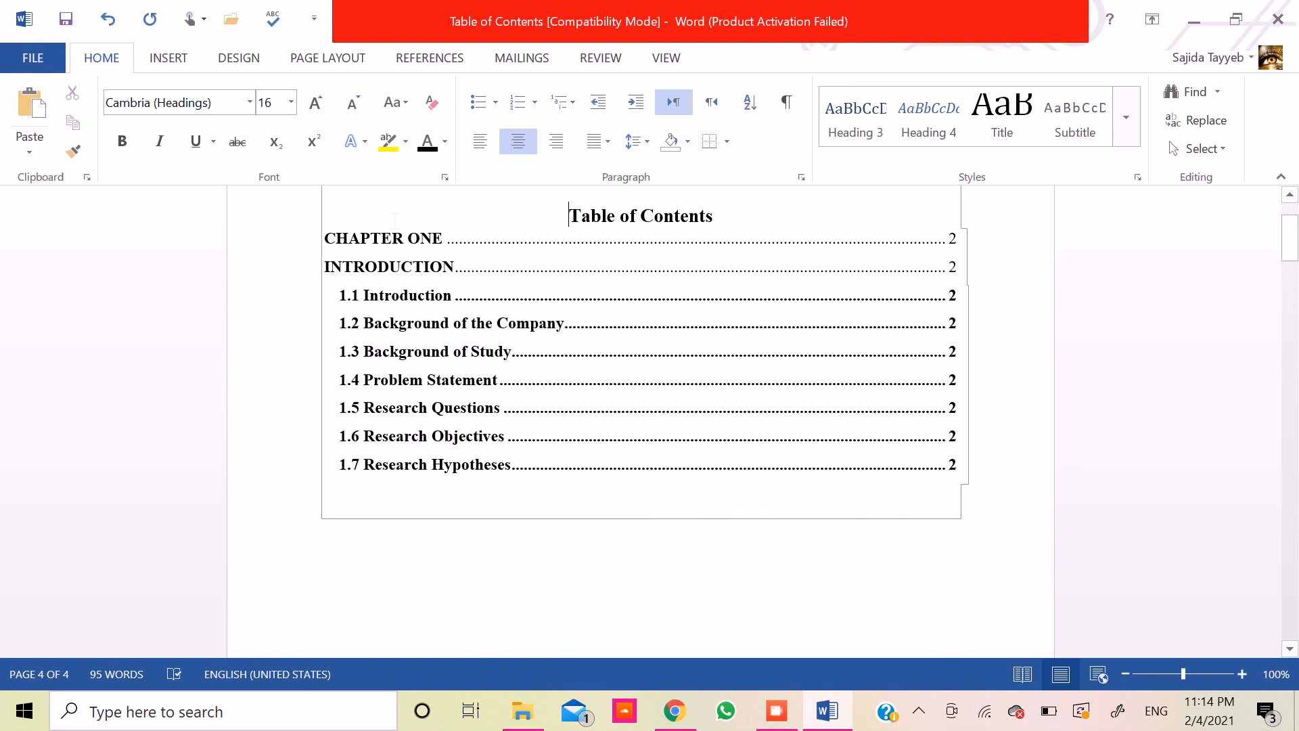
{"action": "left_click", "coordinate": [1284, 242]}
{"action": "left_click_drag", "start_coordinate": [1284, 242], "coordinate": [1284, 232]}
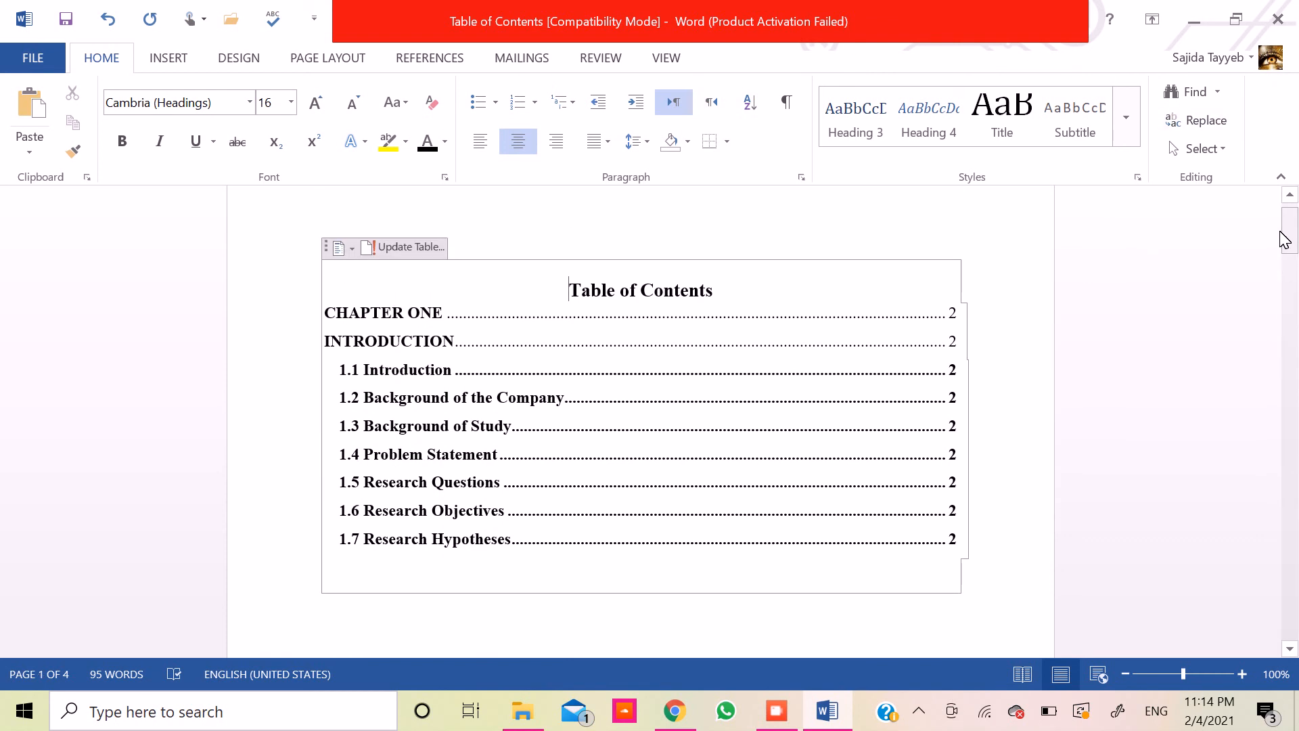
{"action": "left_click", "coordinate": [394, 249]}
{"action": "left_click", "coordinate": [605, 354]}
{"action": "left_click", "coordinate": [633, 384]}
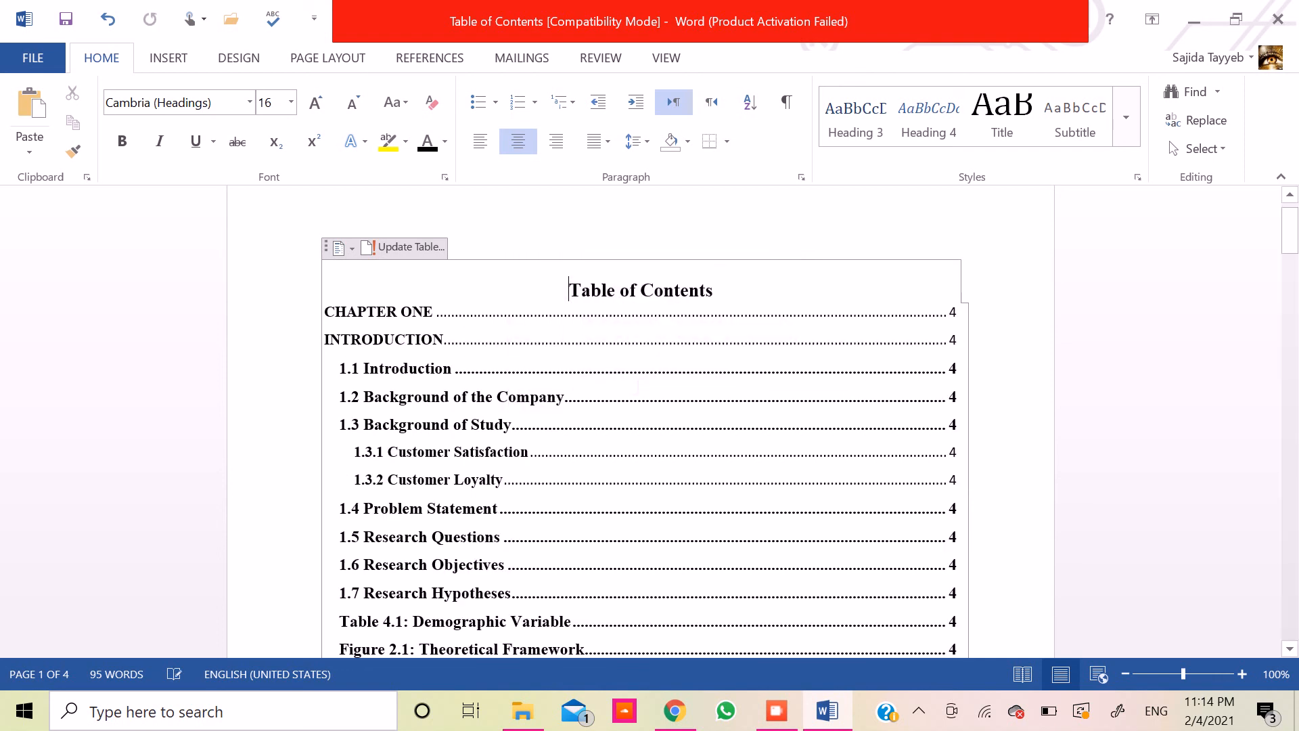
- Examine the 1.3.1 and 1.3.2 subheading entries and the rest of the updated table of contents
{"action": "left_click", "coordinate": [539, 423]}
{"action": "left_click", "coordinate": [511, 480]}
{"action": "left_click", "coordinate": [502, 509]}
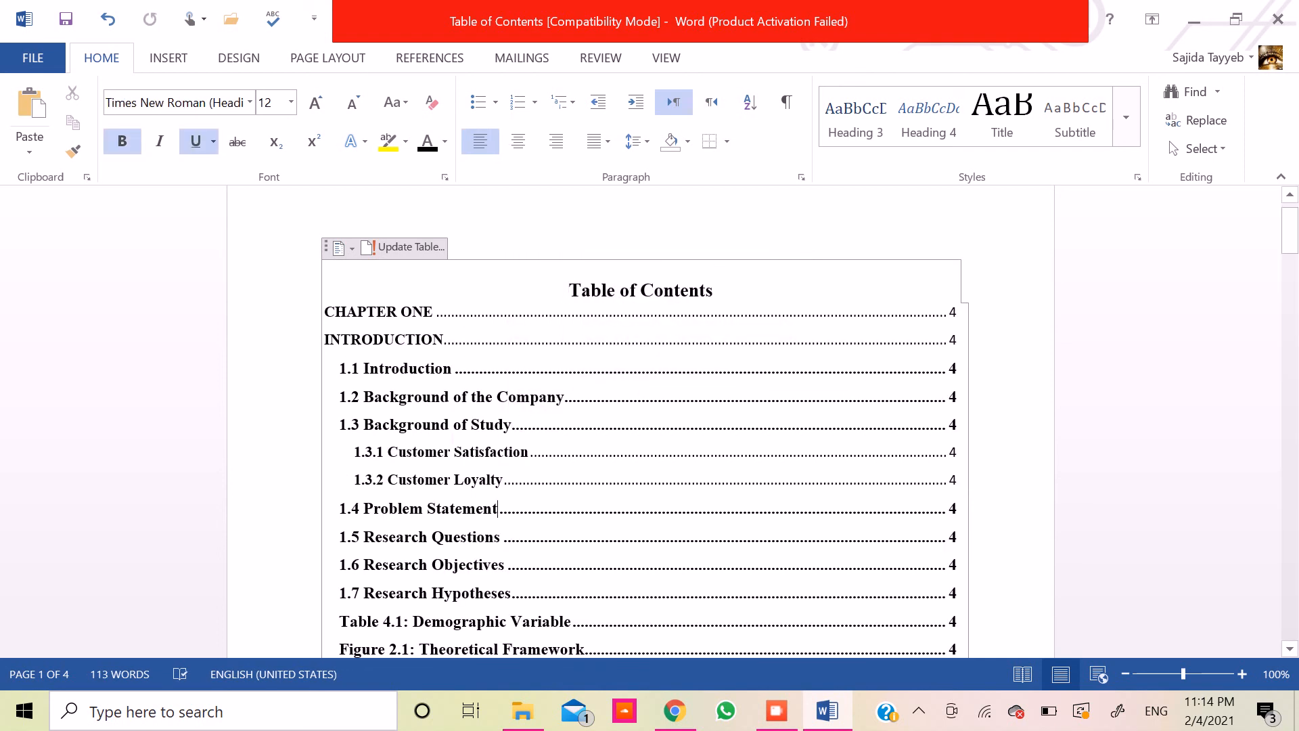
{"action": "left_click_drag", "start_coordinate": [354, 452], "coordinate": [495, 481]}
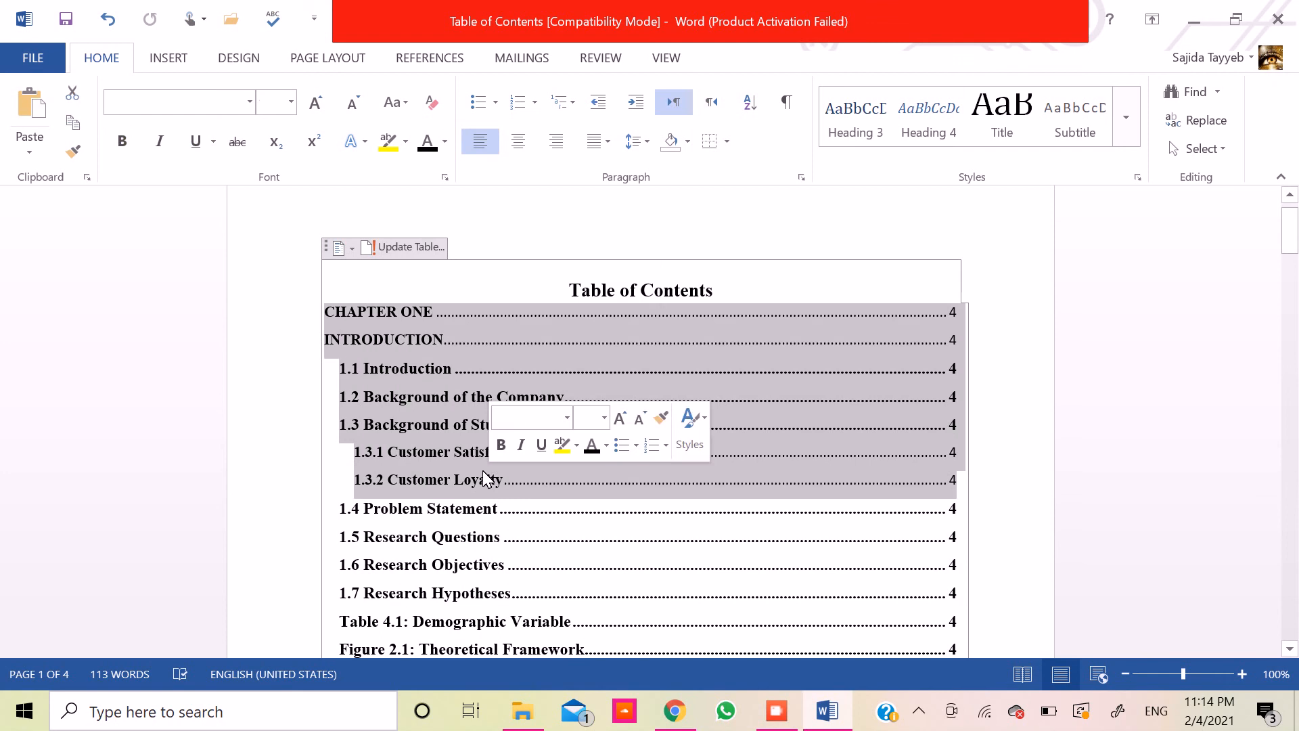
{"action": "left_click", "coordinate": [493, 480]}
{"action": "key", "text": "Down"}
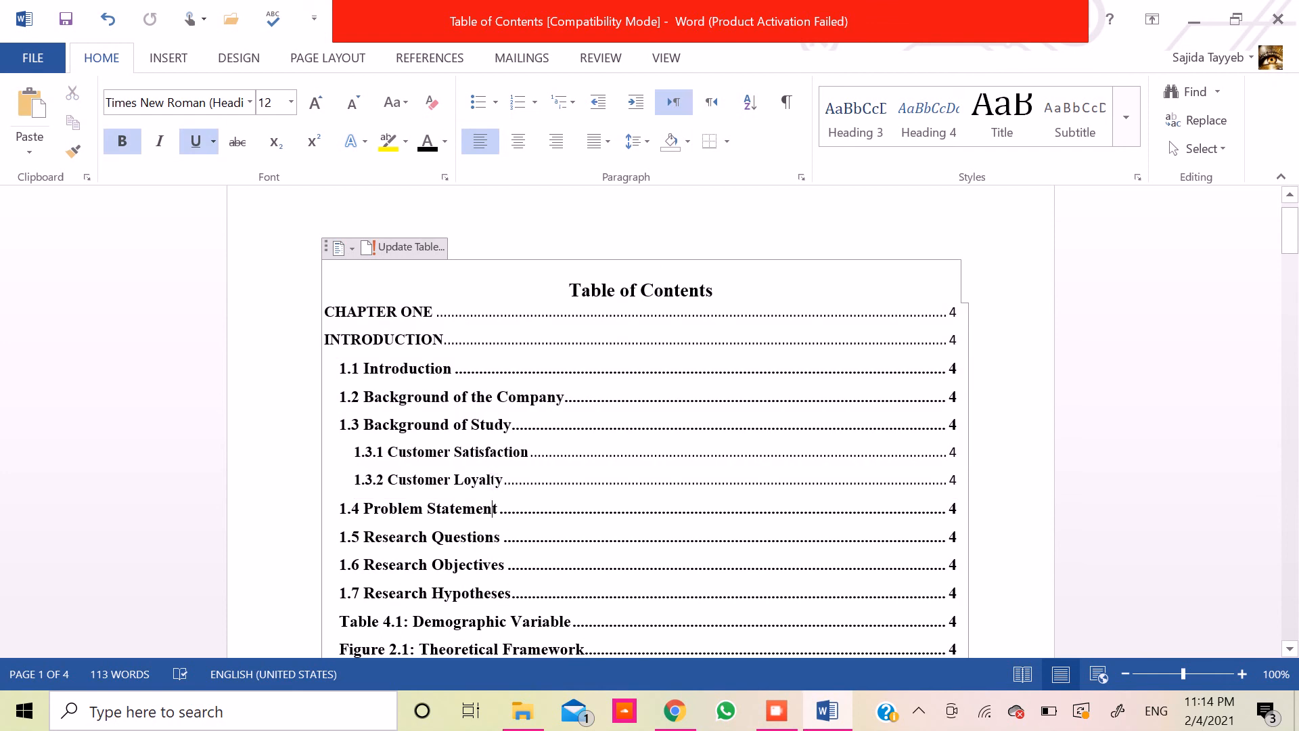
{"action": "key", "text": "Down"}
{"action": "key", "text": "Down"}
{"action": "key", "text": "Down"}
{"action": "key", "text": "Down"}
{"action": "key", "text": "Down"}
{"action": "key", "text": "Down"}
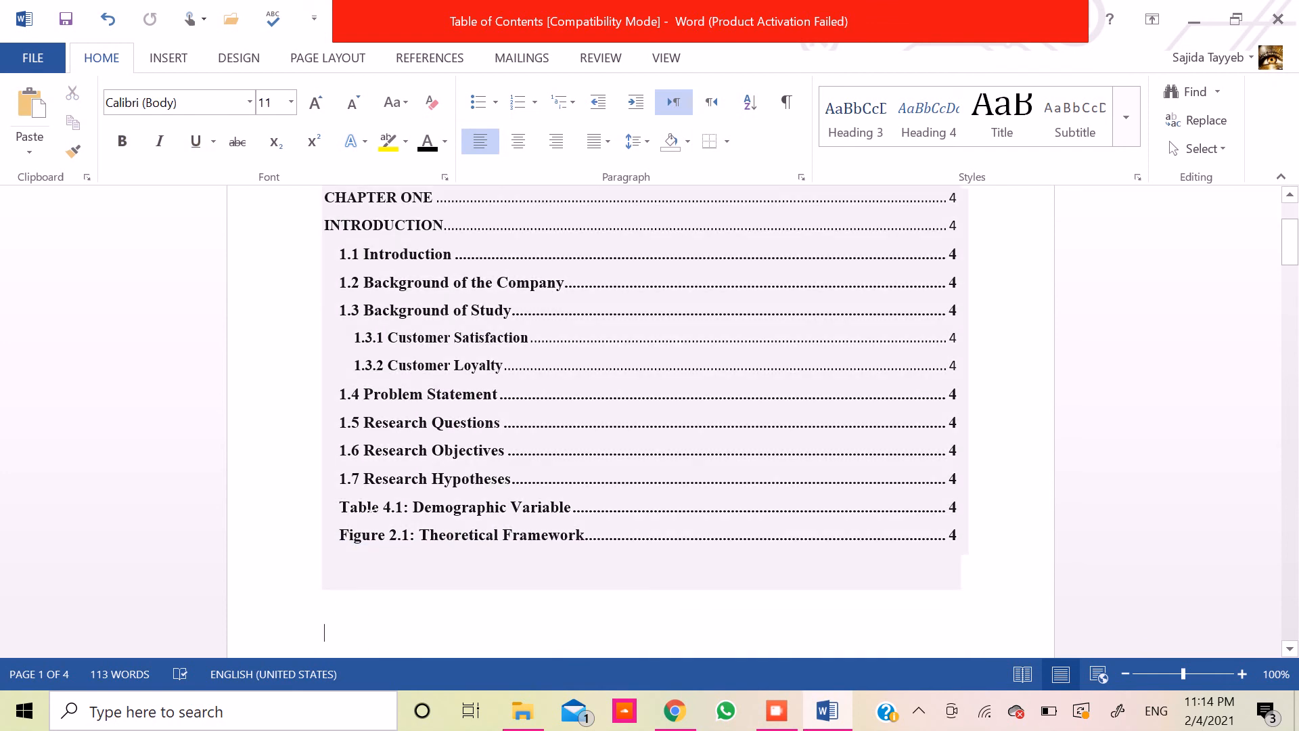
- Delete the "Table 4.1: Demographic Variable" and "Figure 2.1: Theoretical Framework" entries from the table of contents
{"action": "left_click", "coordinate": [344, 507]}
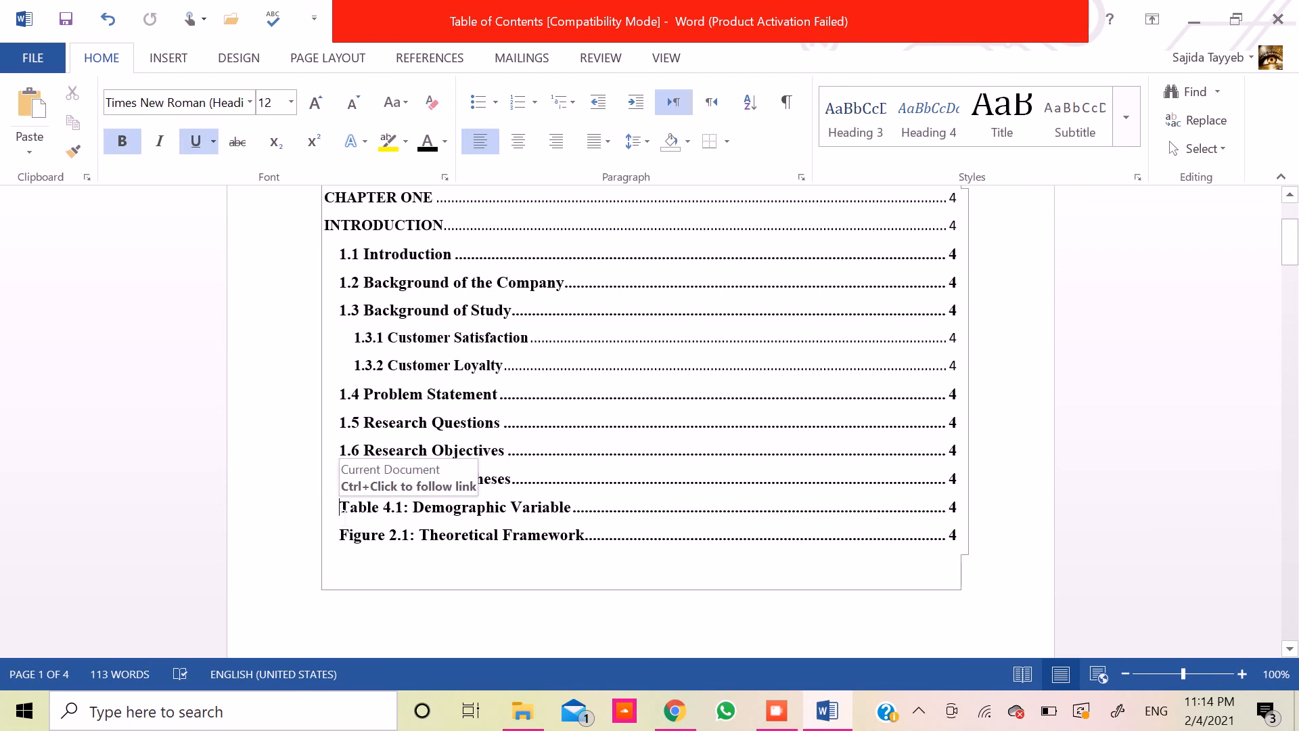
{"action": "key", "text": "shift+Down"}
{"action": "key", "text": "shift+Down"}
{"action": "key", "text": "shift+Up"}
{"action": "key", "text": "Up"}
{"action": "key", "text": "Down"}
{"action": "key", "text": "Down"}
{"action": "key", "text": "Down"}
{"action": "key", "text": "Down"}
{"action": "key", "text": "Down"}
{"action": "key", "text": "Down"}
{"action": "key", "text": "Down"}
{"action": "key", "text": "Down"}
{"action": "key", "text": "Down"}
{"action": "key", "text": "Down"}
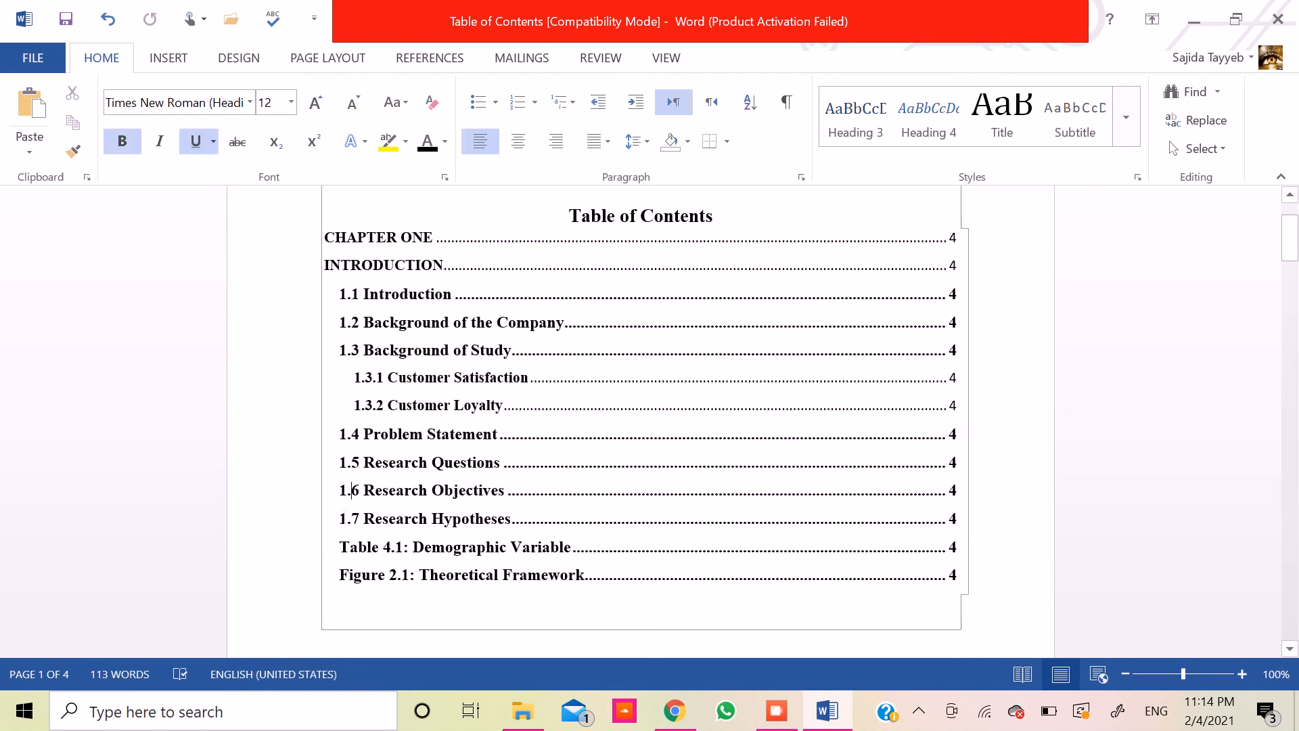
{"action": "key", "text": "shift+Down"}
{"action": "key", "text": "shift+Down"}
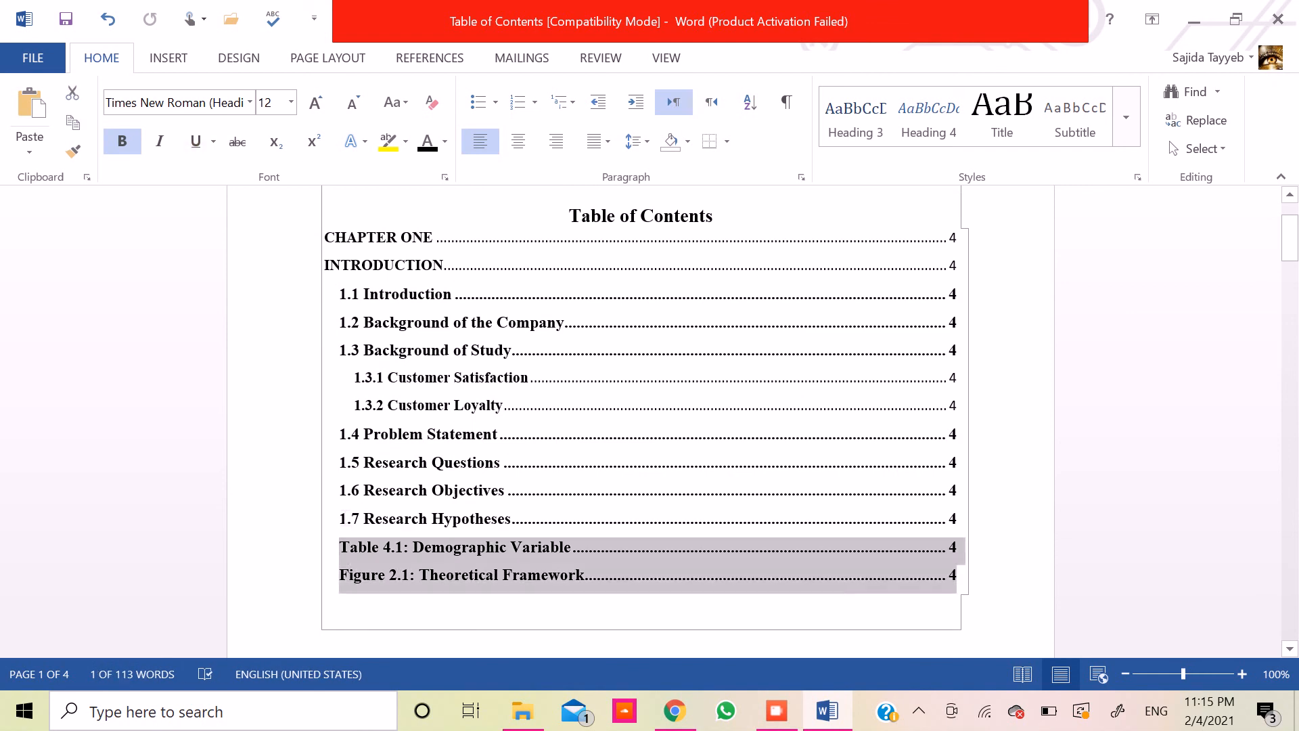
{"action": "key", "text": "Delete"}
- Delete the extra blank lines above the "List of Tables" heading
{"action": "key", "text": "Down"}
{"action": "key", "text": "Down"}
{"action": "key", "text": "Down"}
{"action": "key", "text": "Down"}
{"action": "key", "text": "Down"}
{"action": "key", "text": "Down"}
{"action": "key", "text": "Down"}
{"action": "key", "text": "Down"}
{"action": "key", "text": "Down"}
{"action": "key", "text": "Down"}
{"action": "key", "text": "Down"}
{"action": "key", "text": "Down"}
{"action": "key", "text": "Down"}
{"action": "key", "text": "Down"}
{"action": "key", "text": "Down"}
{"action": "key", "text": "Down"}
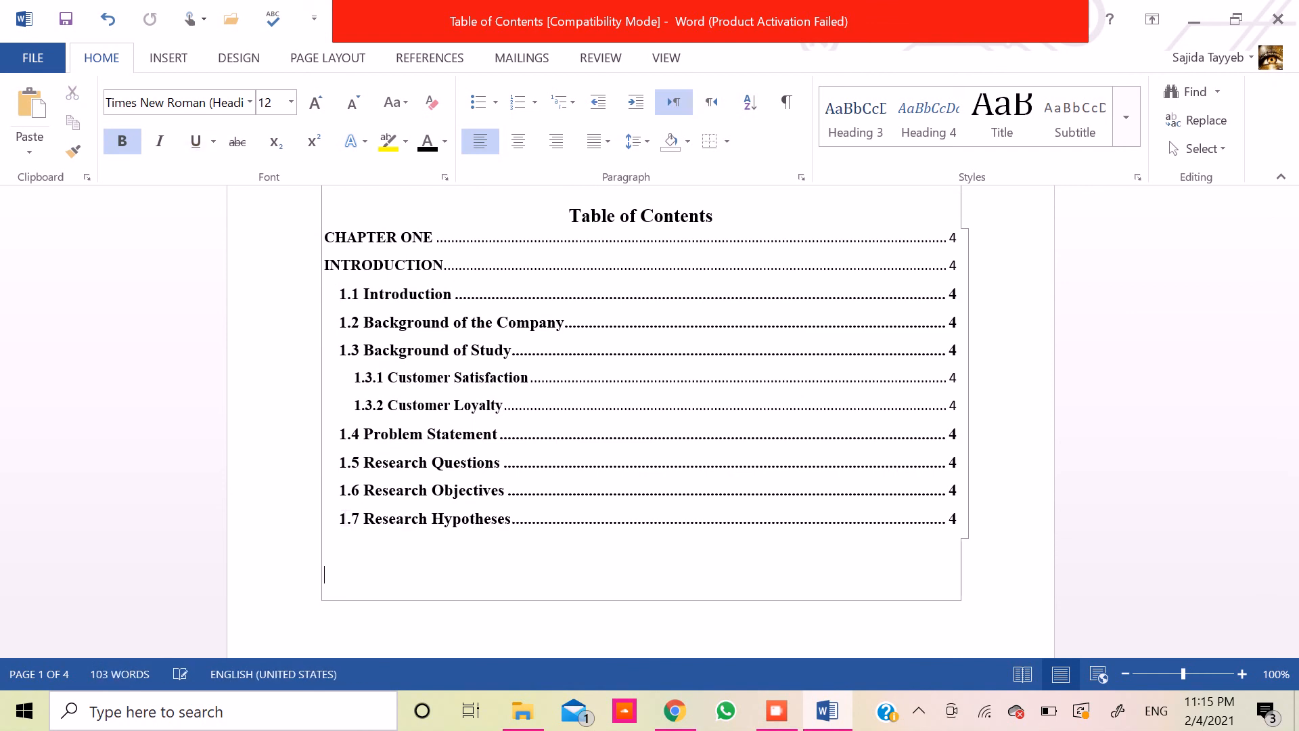
{"action": "key", "text": "Up"}
{"action": "key", "text": "Up"}
{"action": "key", "text": "Up"}
{"action": "key", "text": "Up"}
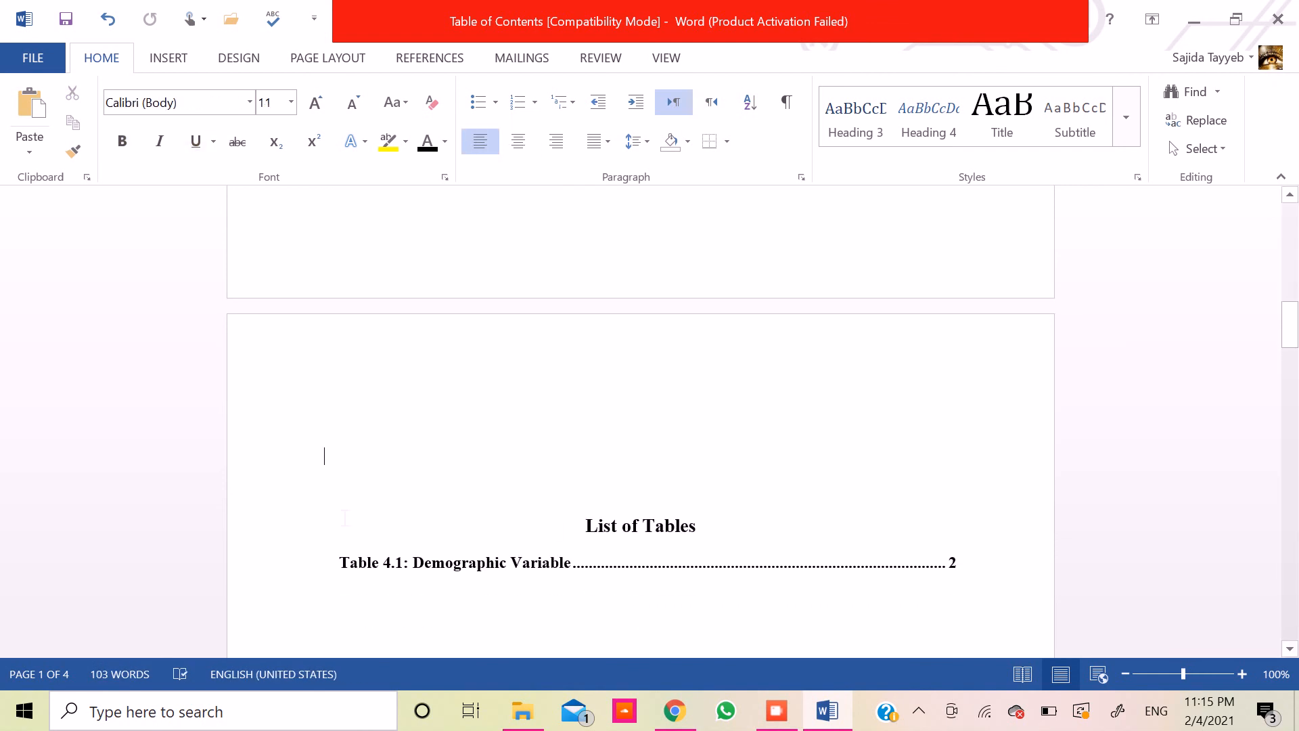
{"action": "key", "text": "Delete"}
{"action": "key", "text": "Delete"}
{"action": "key", "text": "Delete"}
{"action": "key", "text": "Delete"}
{"action": "key", "text": "Delete"}
{"action": "key", "text": "Delete"}
- Review the List of Tables and List of Figures pages and the Chapter One page with its headings, table and figure
{"action": "key", "text": "Down"}
{"action": "key", "text": "Down"}
{"action": "key", "text": "Down"}
{"action": "key", "text": "Down"}
{"action": "key", "text": "Down"}
{"action": "key", "text": "Down"}
{"action": "key", "text": "Down"}
{"action": "key", "text": "Down"}
{"action": "key", "text": "Down"}
{"action": "key", "text": "Down"}
{"action": "key", "text": "Down"}
{"action": "key", "text": "Down"}
{"action": "key", "text": "Down"}
{"action": "key", "text": "Down"}
{"action": "key", "text": "Down"}
{"action": "key", "text": "Down"}
{"action": "key", "text": "Down"}
{"action": "key", "text": "Down"}
{"action": "key", "text": "Down"}
{"action": "key", "text": "Down"}
{"action": "key", "text": "Down"}
{"action": "key", "text": "Down"}
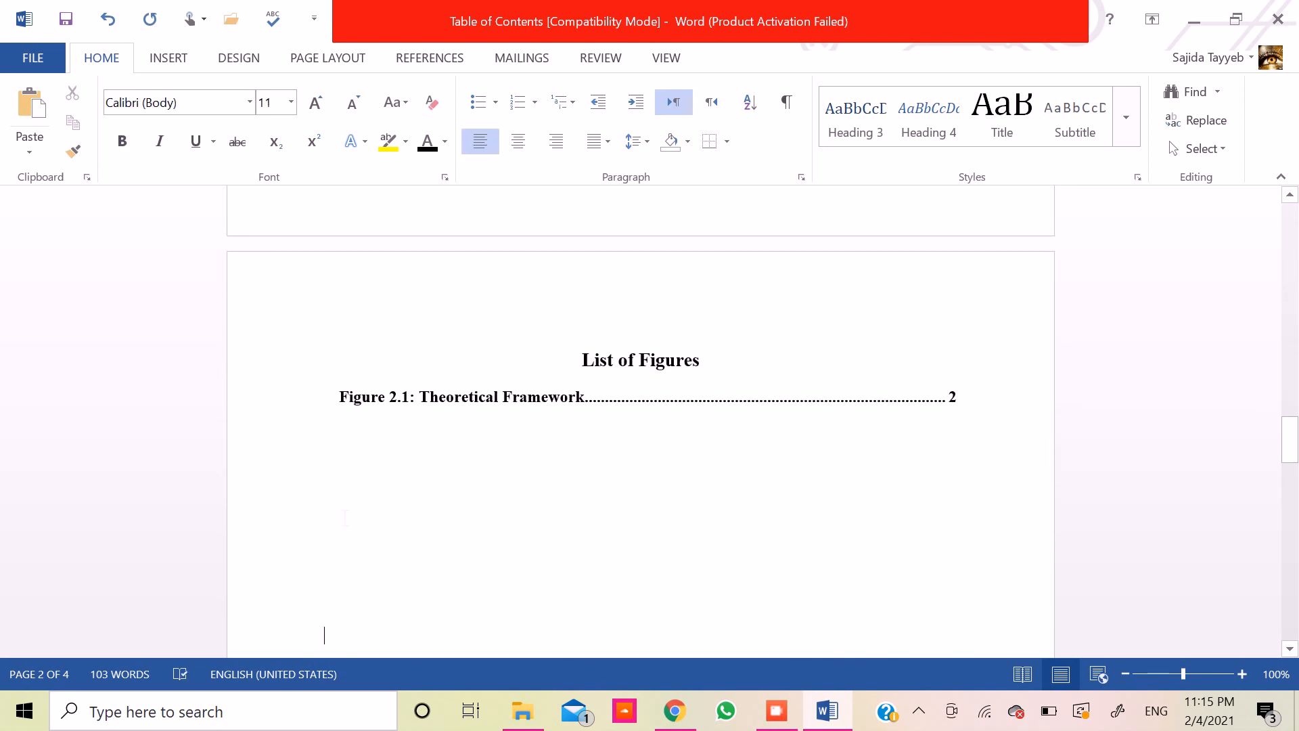
{"action": "key", "text": "Down"}
{"action": "key", "text": "Down"}
{"action": "key", "text": "Down"}
{"action": "key", "text": "Down"}
{"action": "key", "text": "Down"}
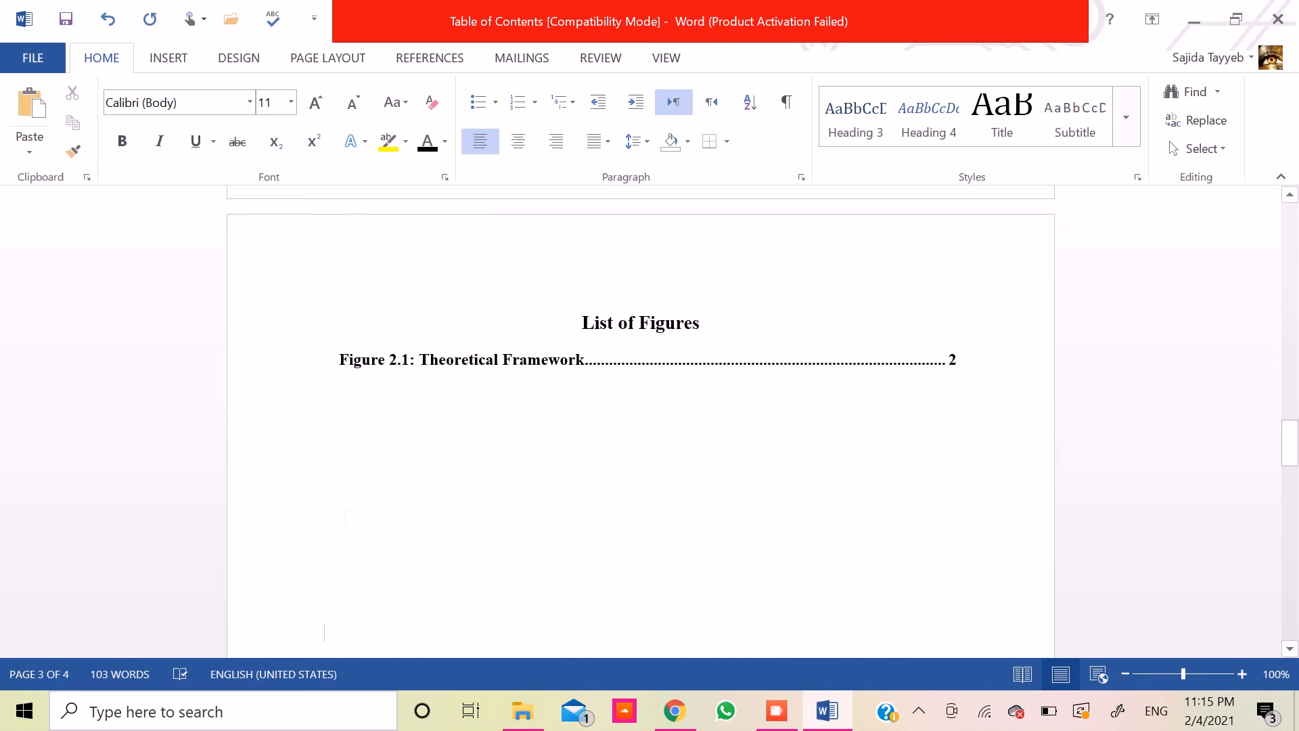
{"action": "key", "text": "Down"}
{"action": "key", "text": "Down"}
{"action": "key", "text": "Down"}
{"action": "key", "text": "Down"}
{"action": "key", "text": "Down"}
{"action": "key", "text": "Down"}
{"action": "key", "text": "Down"}
{"action": "key", "text": "Down"}
{"action": "key", "text": "Down"}
{"action": "key", "text": "Down"}
{"action": "key", "text": "Down"}
{"action": "key", "text": "Down"}
{"action": "key", "text": "Down"}
{"action": "key", "text": "Down"}
{"action": "key", "text": "Down"}
{"action": "key", "text": "Down"}
{"action": "key", "text": "Down"}
{"action": "key", "text": "Down"}
{"action": "key", "text": "Down"}
{"action": "key", "text": "Down"}
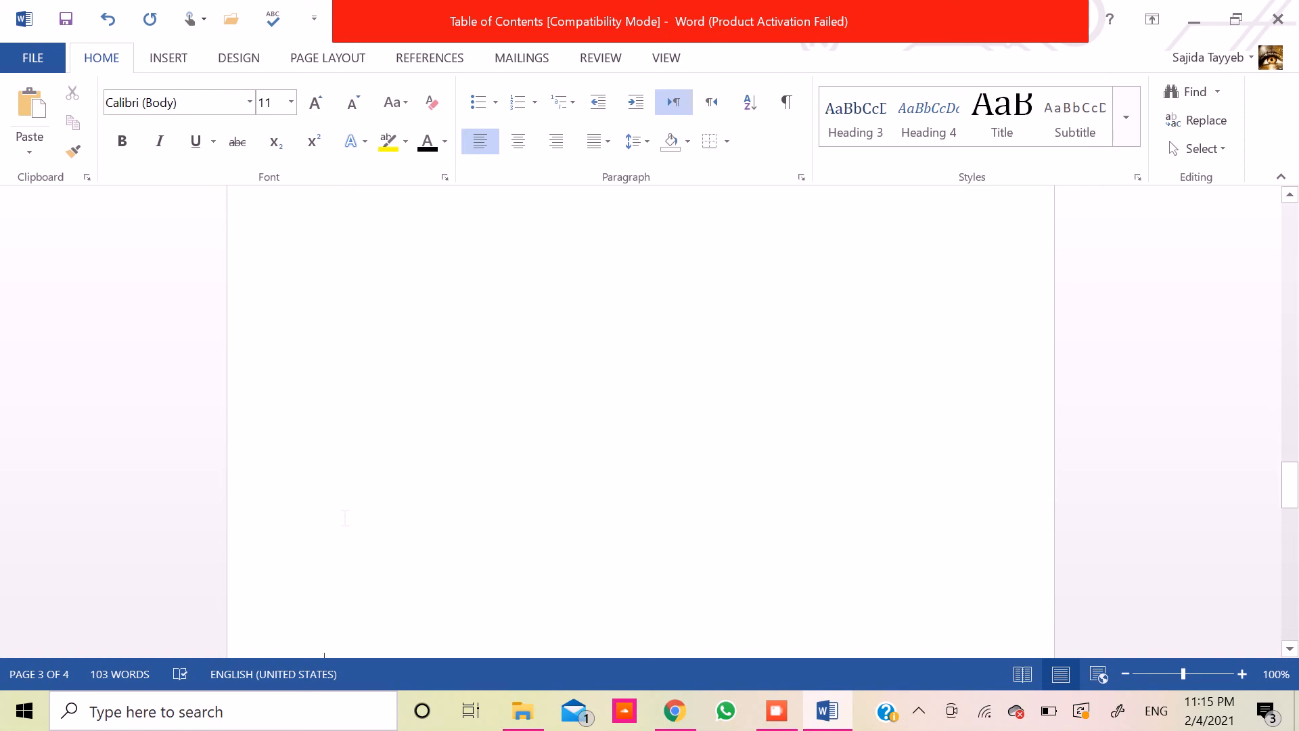
{"action": "key", "text": "Down"}
{"action": "key", "text": "Down"}
{"action": "key", "text": "Down"}
{"action": "key", "text": "Down"}
{"action": "key", "text": "Down"}
{"action": "key", "text": "Down"}
{"action": "key", "text": "Down"}
{"action": "key", "text": "Down"}
{"action": "key", "text": "Down"}
{"action": "key", "text": "Down"}
{"action": "key", "text": "Down"}
{"action": "key", "text": "Down"}
{"action": "key", "text": "Down"}
{"action": "key", "text": "Down"}
{"action": "key", "text": "Down"}
{"action": "key", "text": "Down"}
{"action": "key", "text": "Down"}
{"action": "key", "text": "Down"}
{"action": "key", "text": "Down"}
{"action": "key", "text": "Down"}
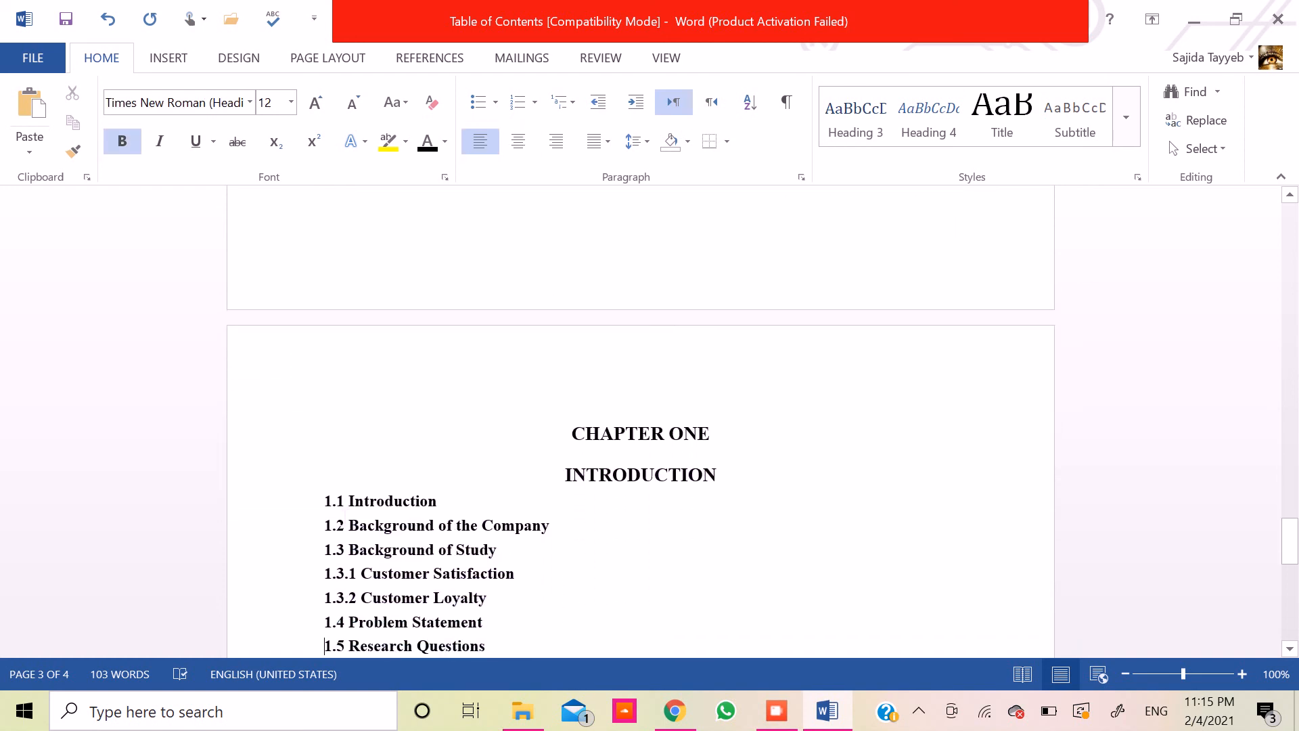
{"action": "key", "text": "Down"}
{"action": "key", "text": "Up"}
{"action": "key", "text": "Up"}
{"action": "key", "text": "Up"}
{"action": "key", "text": "Up"}
{"action": "key", "text": "Up"}
{"action": "key", "text": "Up"}
{"action": "key", "text": "Up"}
{"action": "key", "text": "Up"}
{"action": "key", "text": "Up"}
{"action": "key", "text": "Up"}
{"action": "key", "text": "Up"}
{"action": "key", "text": "Up"}
{"action": "key", "text": "Up"}
{"action": "key", "text": "Up"}
{"action": "key", "text": "Up"}
{"action": "key", "text": "Up"}
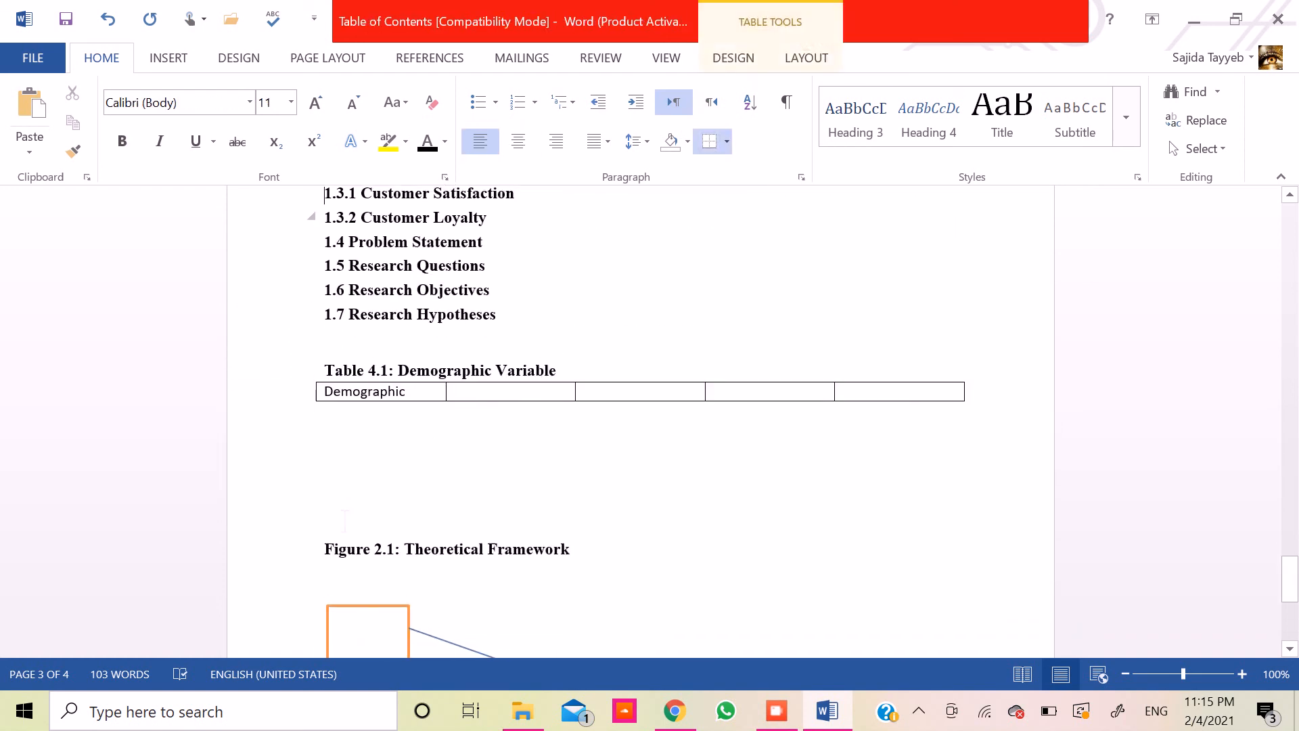
- Return to the first page and review the finished table of contents
{"action": "left_click_drag", "start_coordinate": [1289, 589], "coordinate": [1292, 264]}
{"action": "left_click", "coordinate": [666, 303]}
{"action": "key", "text": "Up"}
{"action": "key", "text": "Up"}
{"action": "key", "text": "Up"}
{"action": "key", "text": "Up"}
{"action": "key", "text": "Up"}
{"action": "key", "text": "Up"}
{"action": "key", "text": "Up"}
{"action": "key", "text": "Up"}
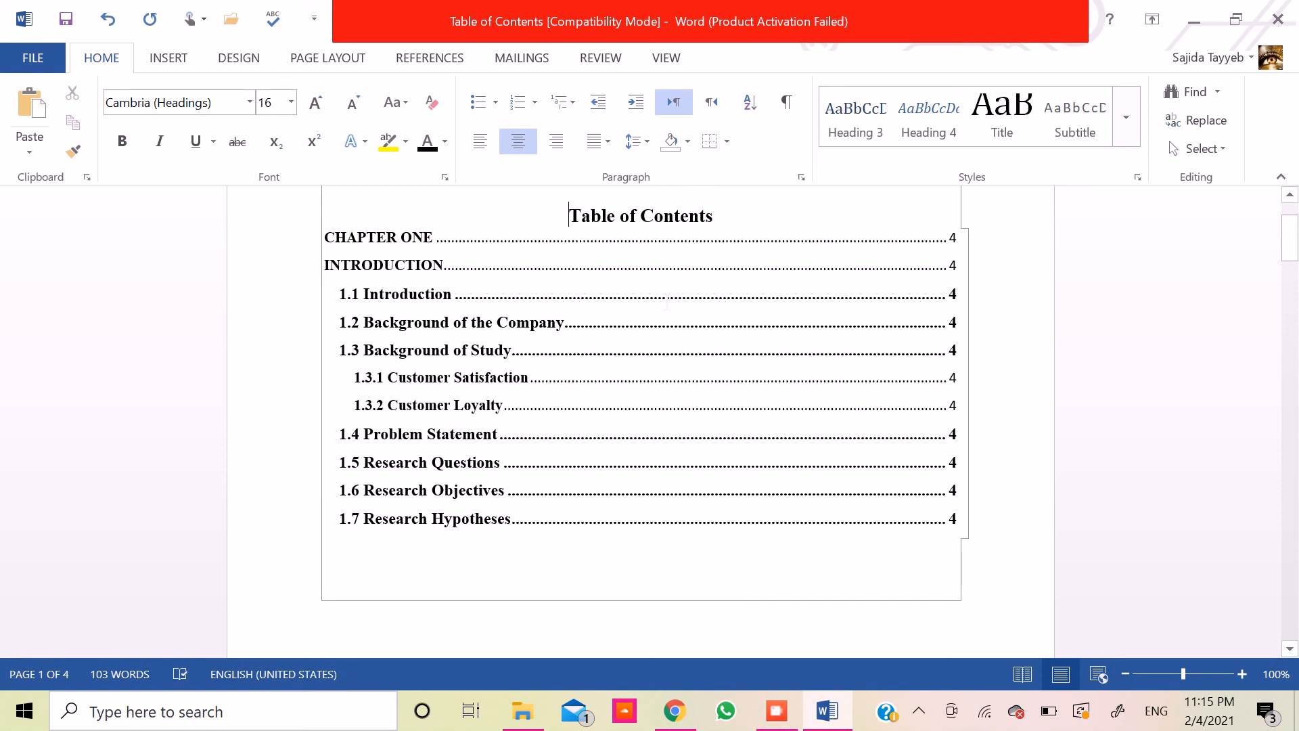
{"action": "left_click", "coordinate": [775, 708]}
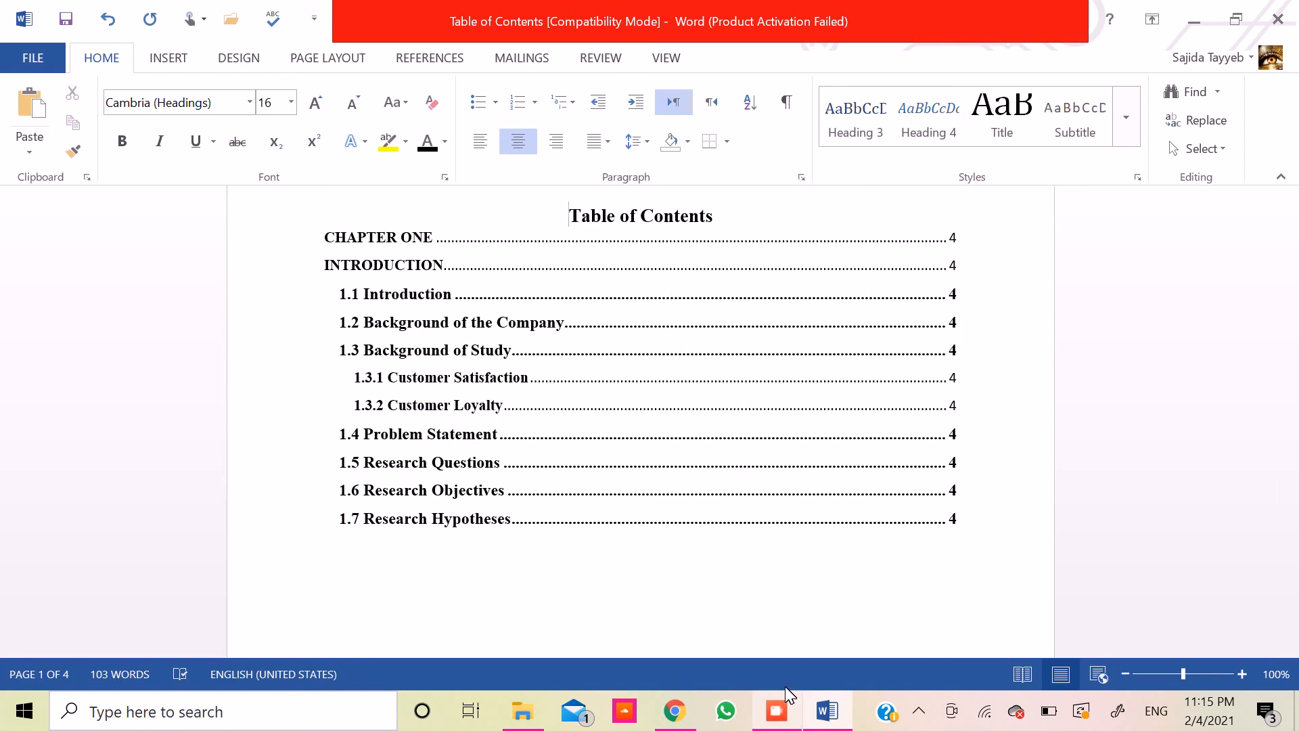